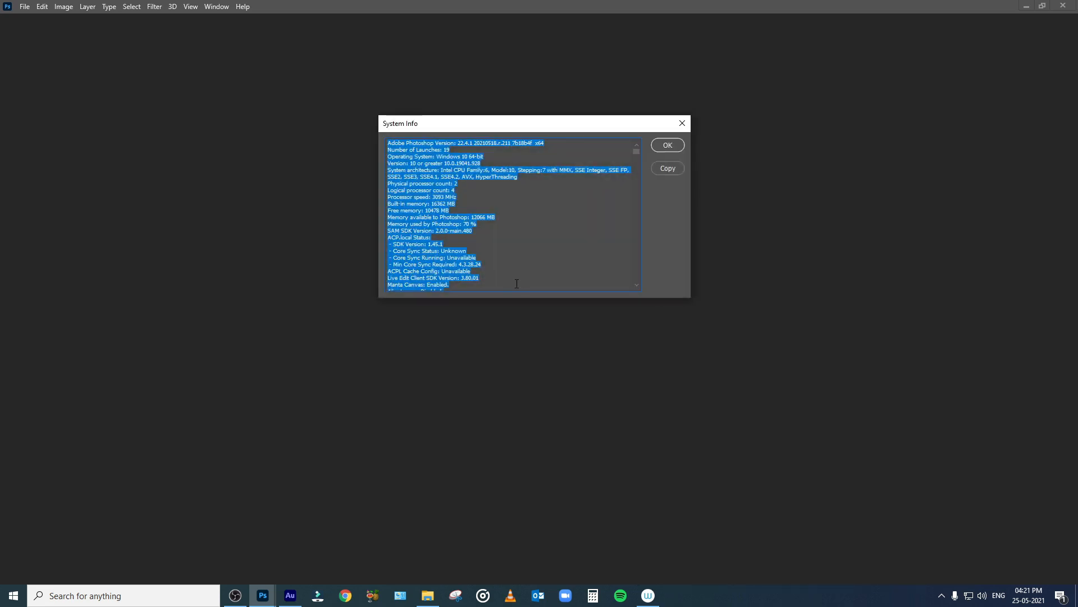
Examine the Photoshop version details in the System Info window, moving it aside and closing it when done
drag(489, 127, 456, 115)
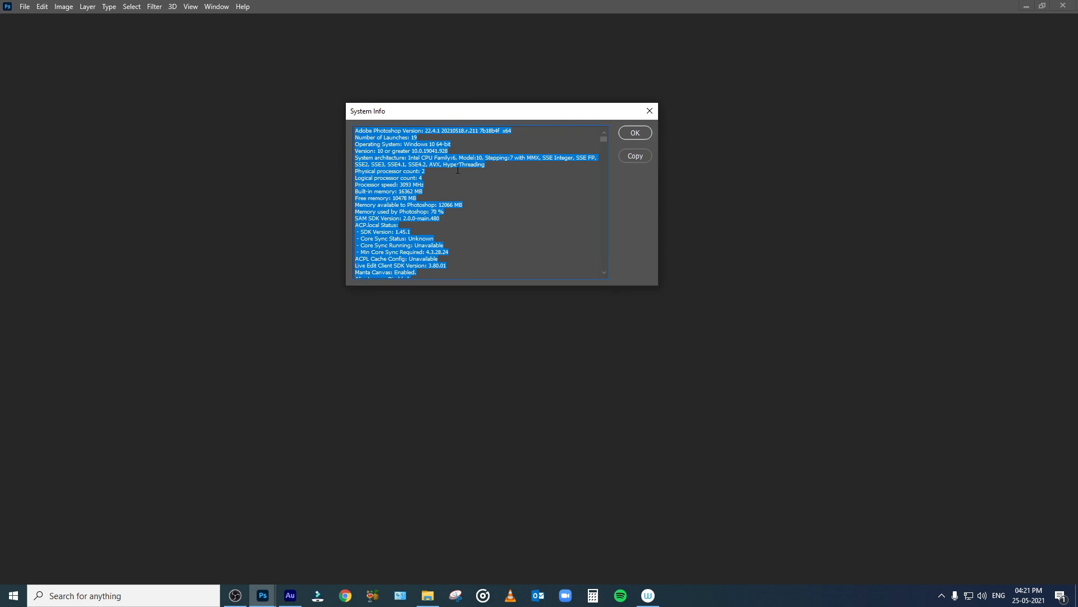
drag(426, 131, 514, 132)
click(529, 131)
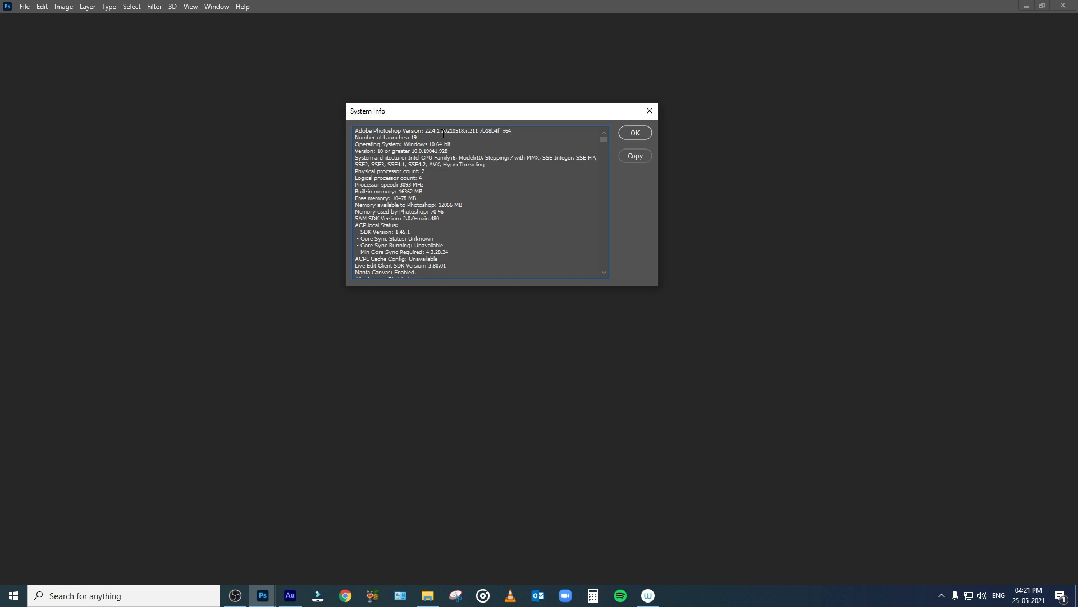
click(650, 111)
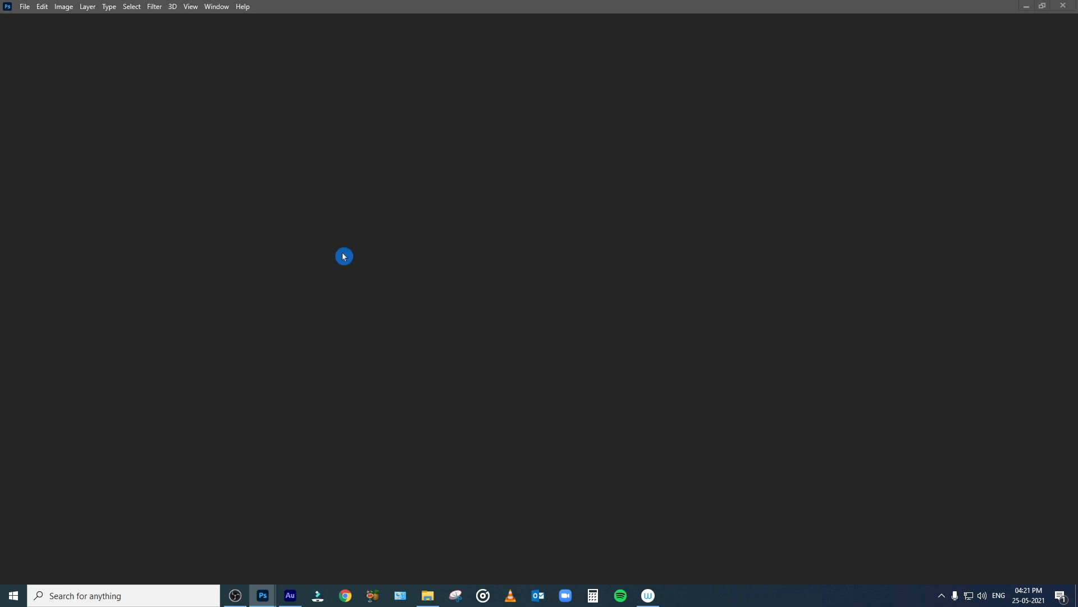
Display the Tools panel, the Layers panel and the Options bar, repositioning the Layers panel slightly in the workspace
click(216, 7)
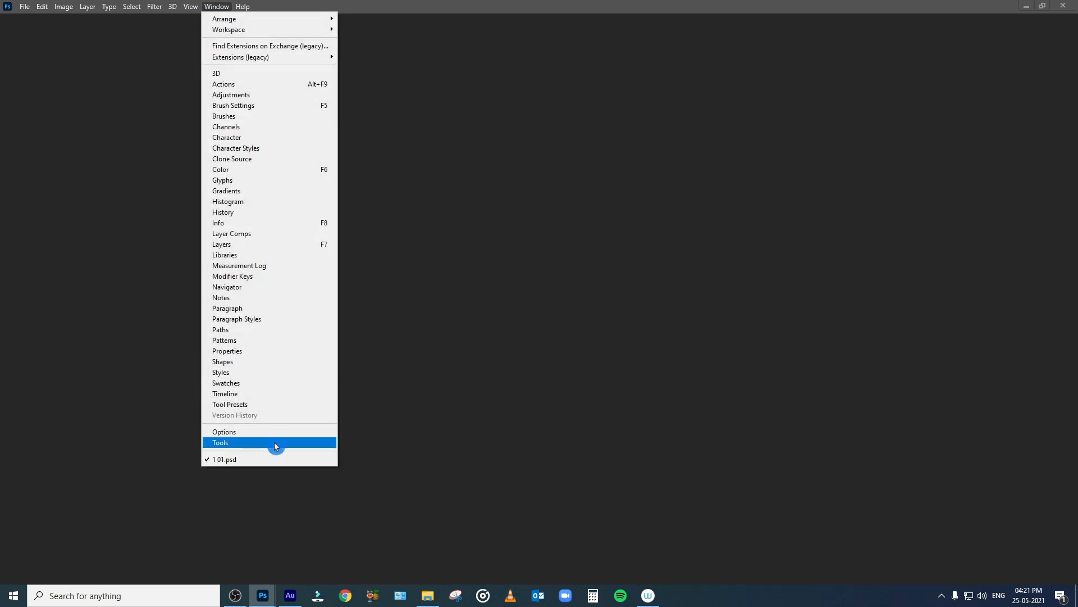
click(274, 442)
click(216, 6)
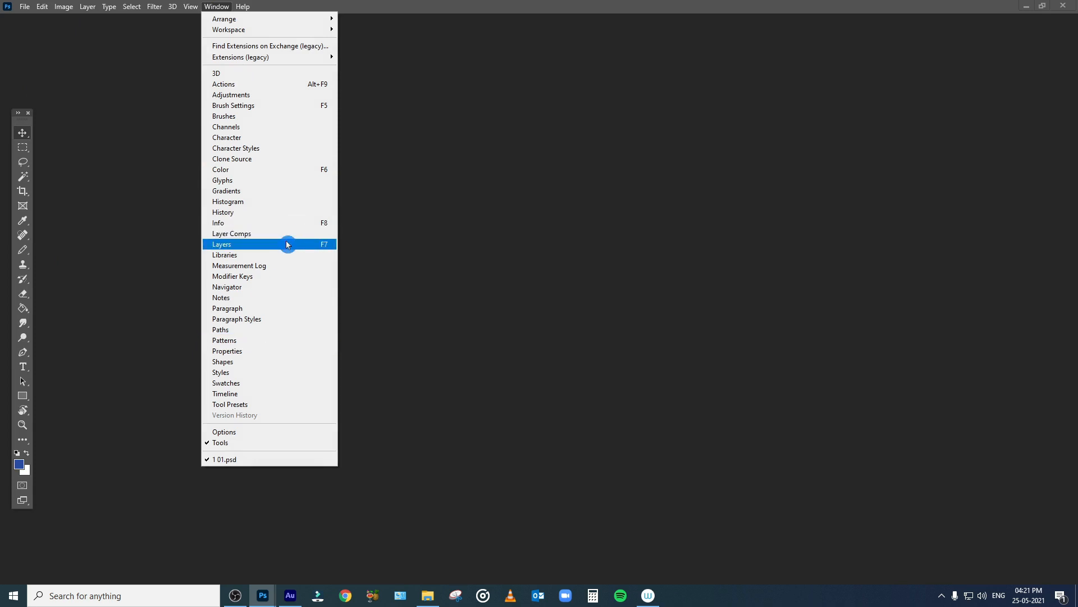
click(286, 244)
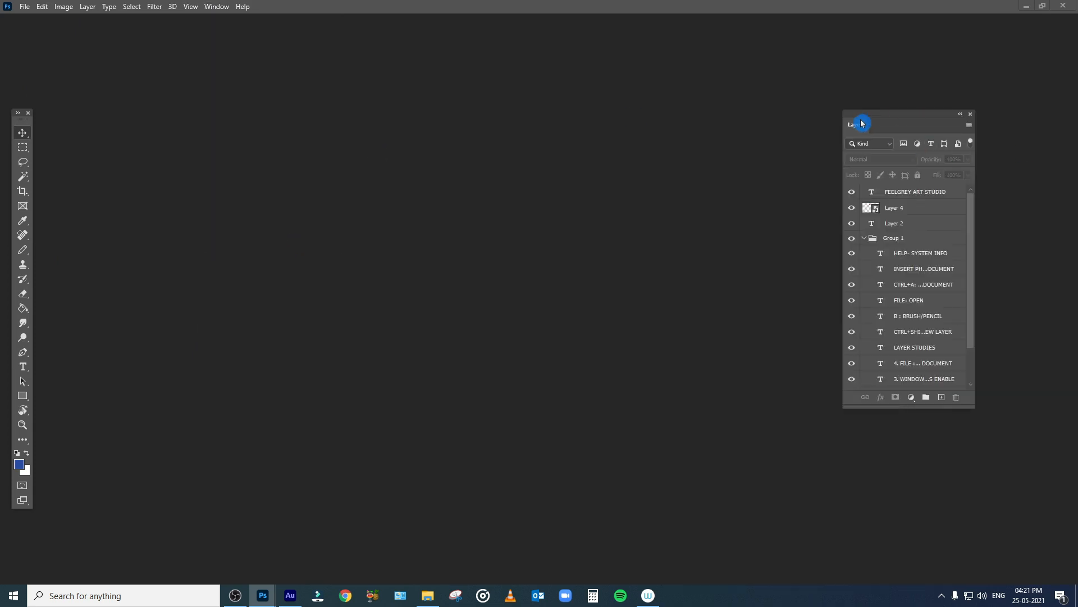
drag(859, 119, 878, 152)
click(220, 7)
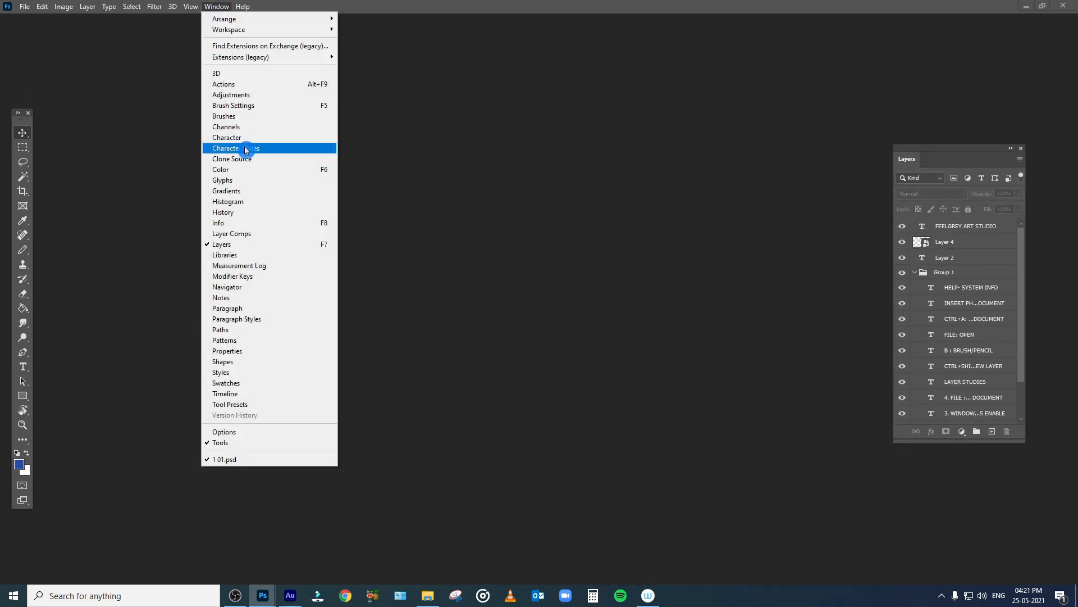
click(286, 432)
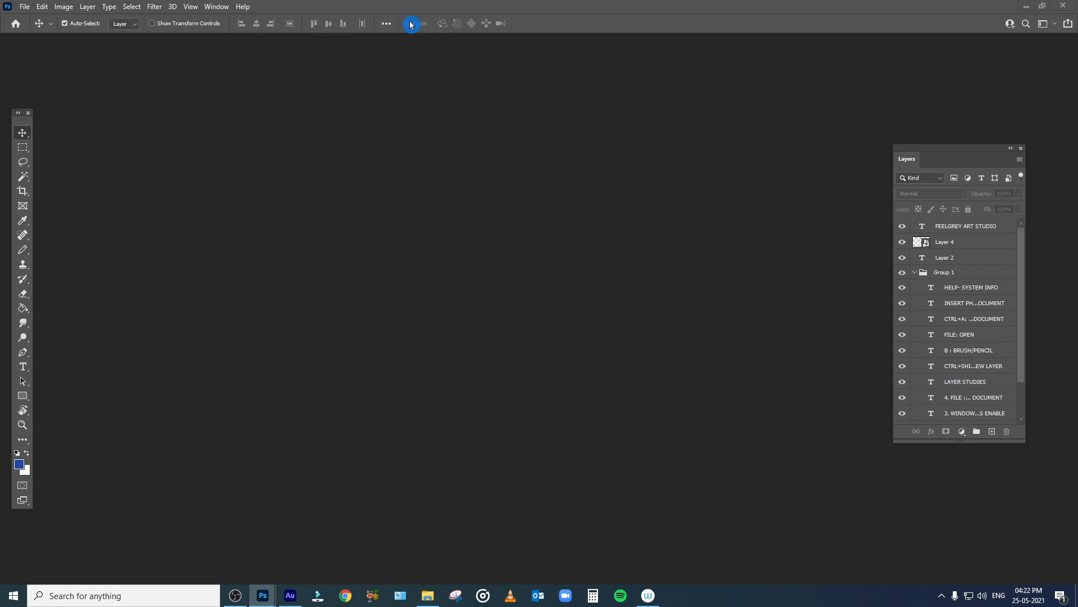
Begin a new document and shift the New Document window slightly over the workspace
click(25, 7)
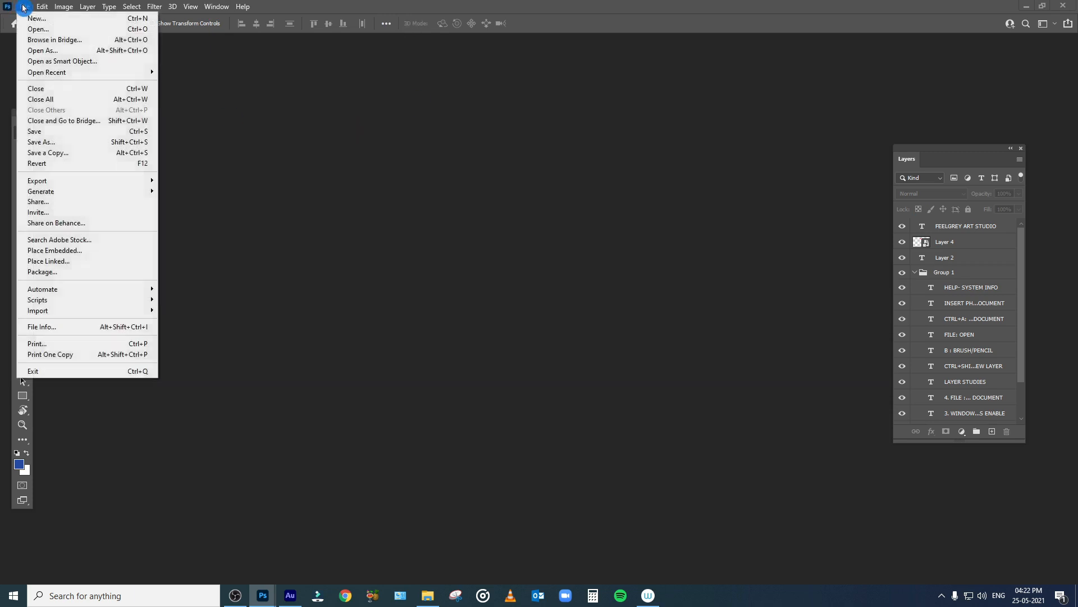
click(72, 21)
drag(517, 92, 463, 99)
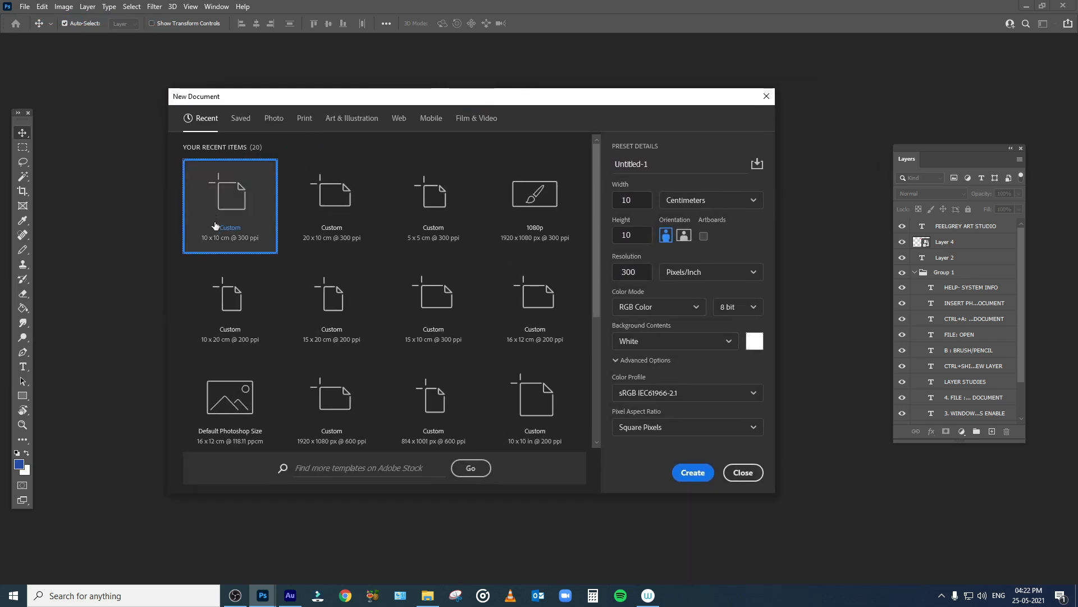
Browse the Print, Art & Illustration, Photo and Saved document presets, returning to the recent items
click(302, 120)
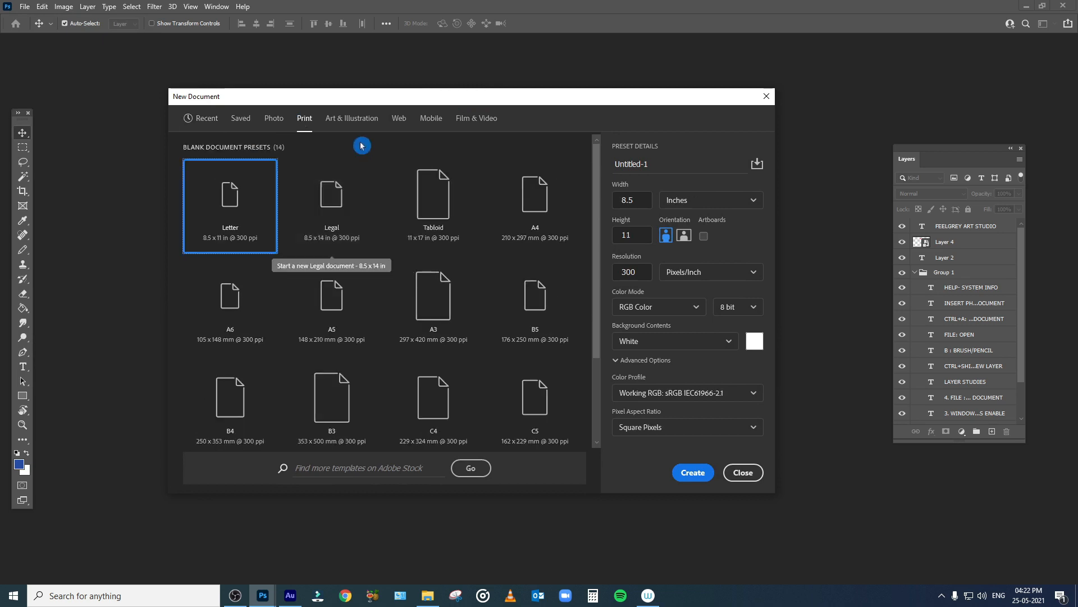
click(366, 124)
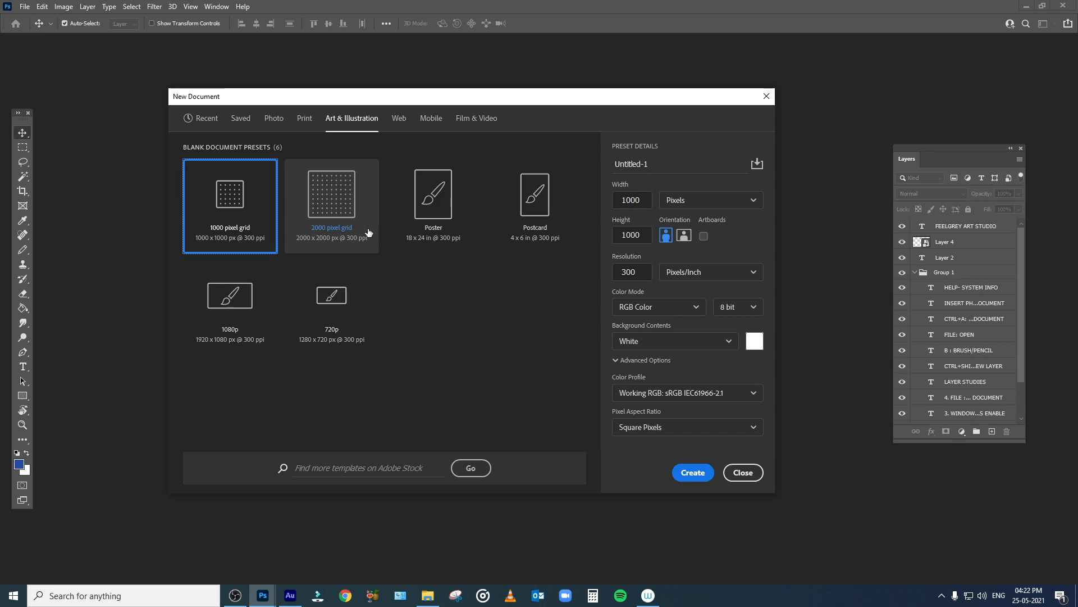
click(281, 123)
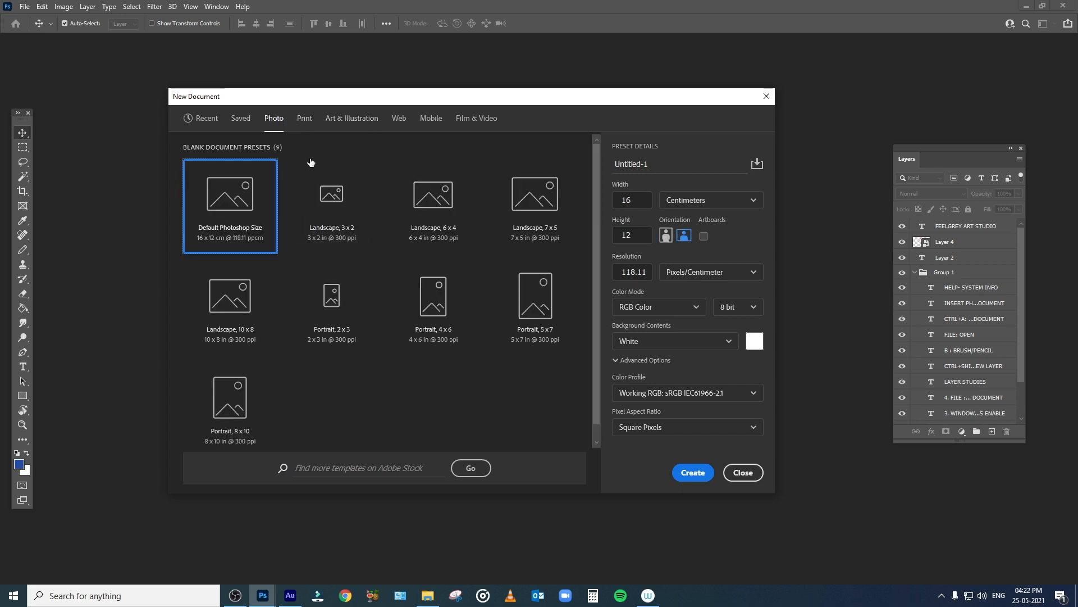
click(304, 118)
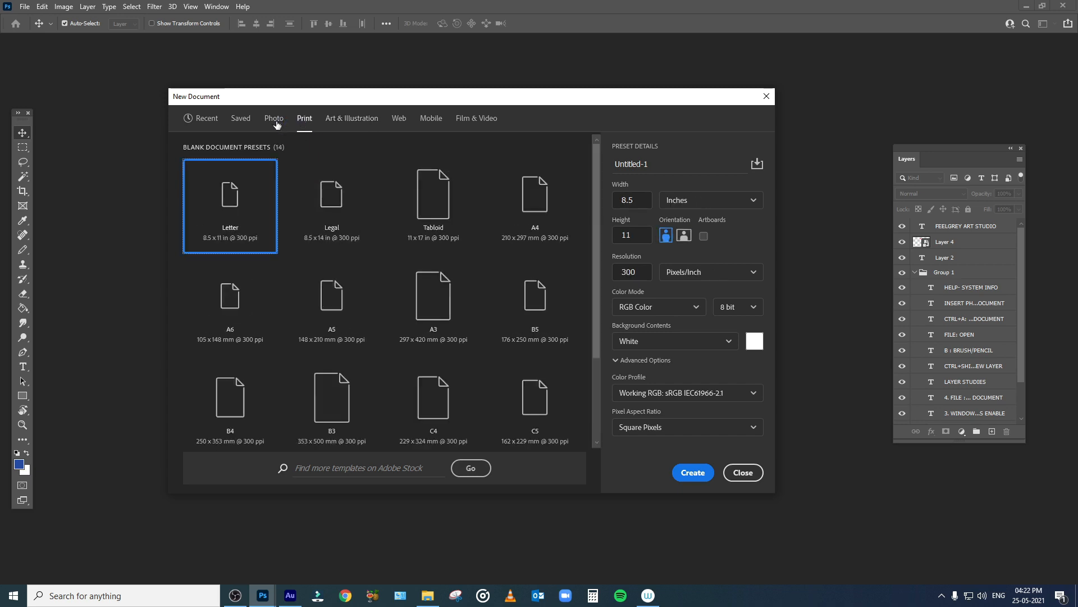
click(241, 123)
click(210, 123)
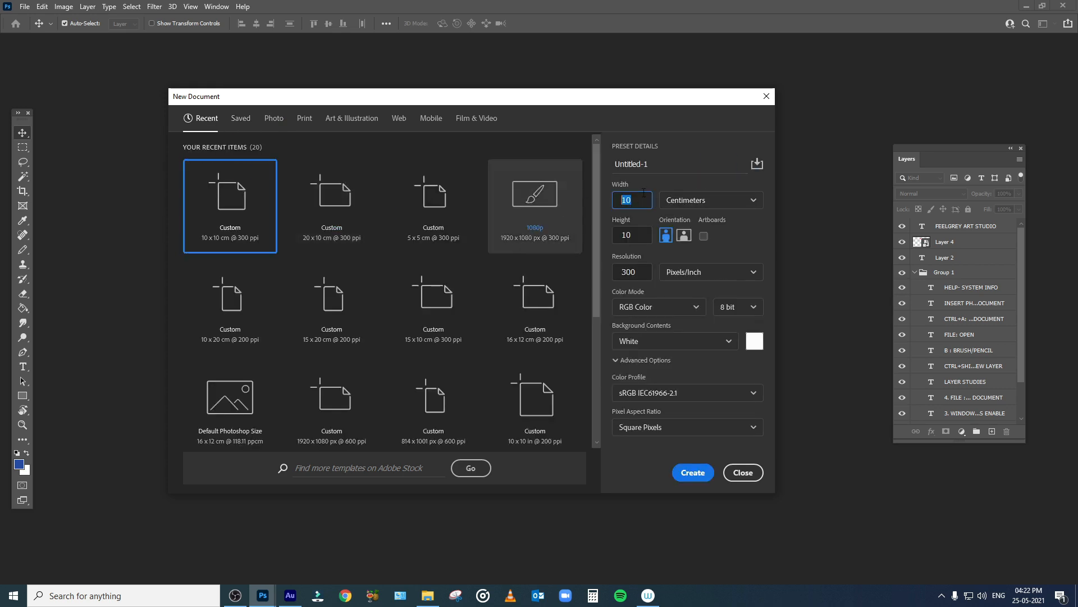
Set the new document's size to 10 by 10 centimeters
click(705, 202)
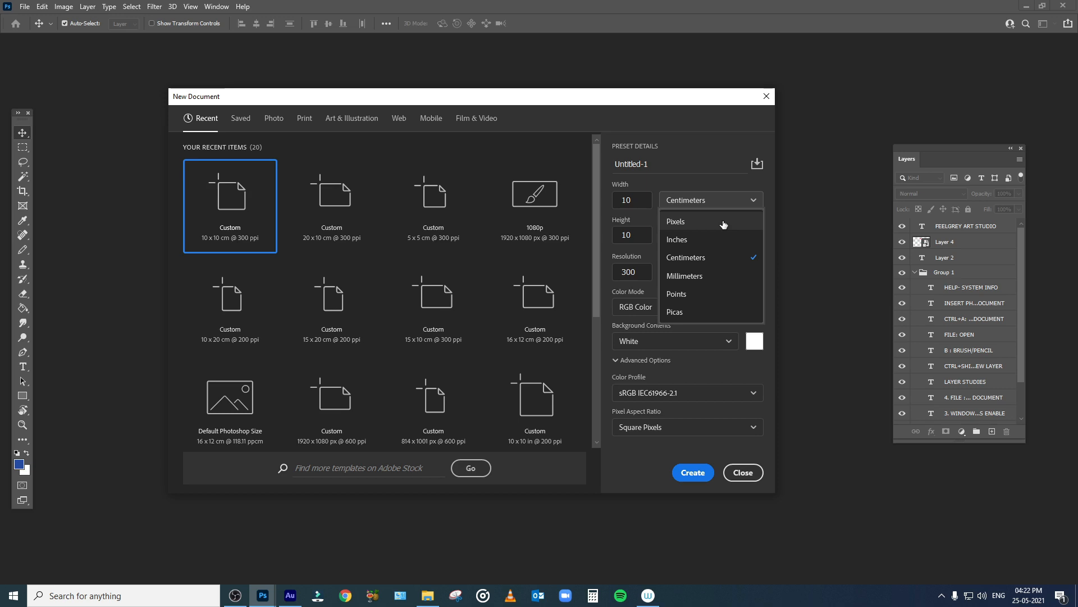
click(713, 259)
click(629, 200)
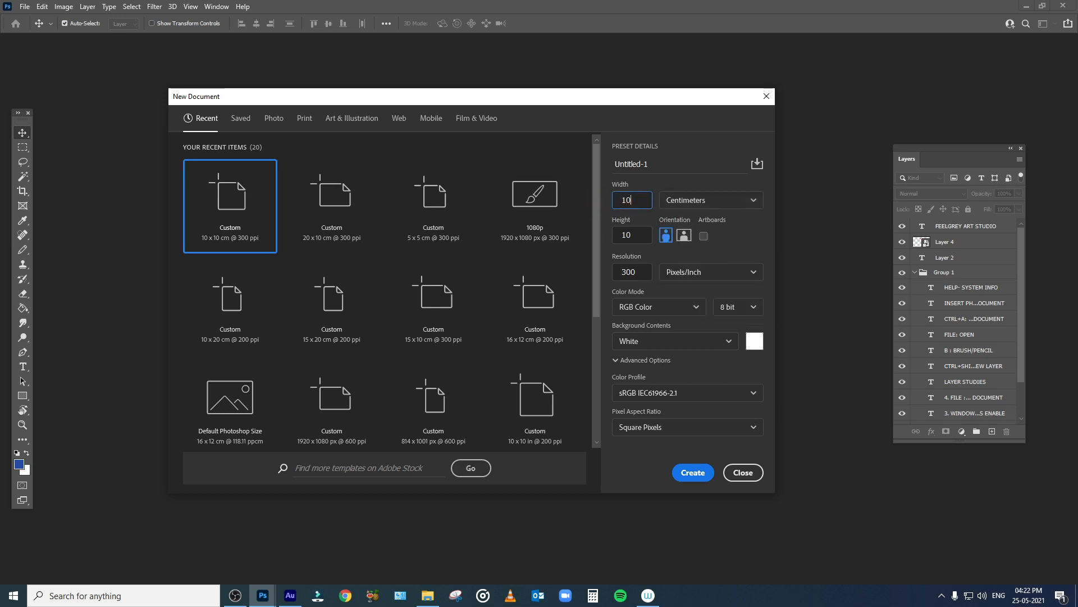
key(Tab)
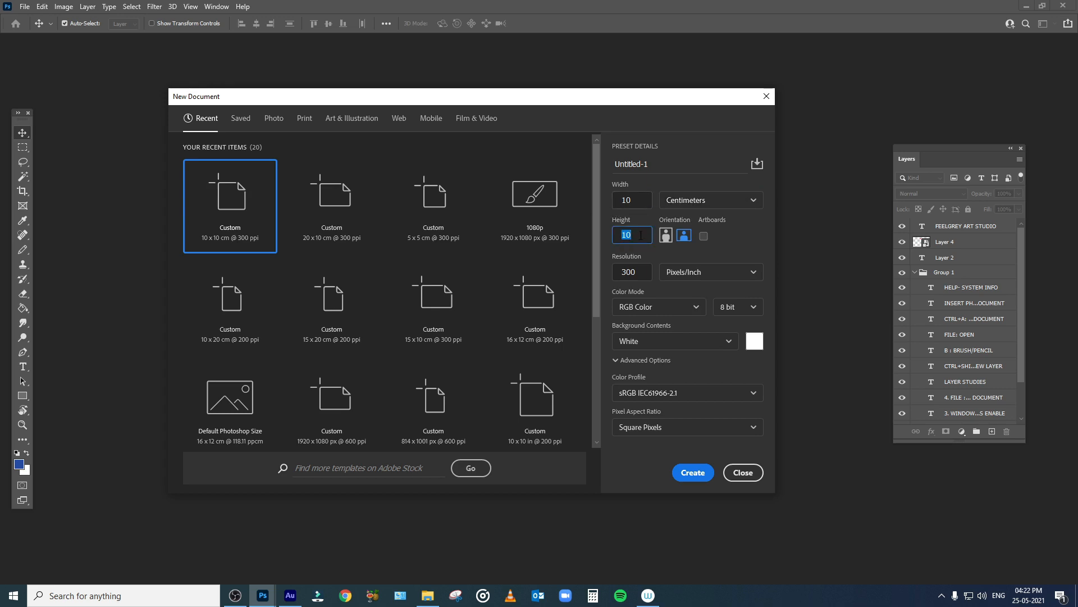
text(10)
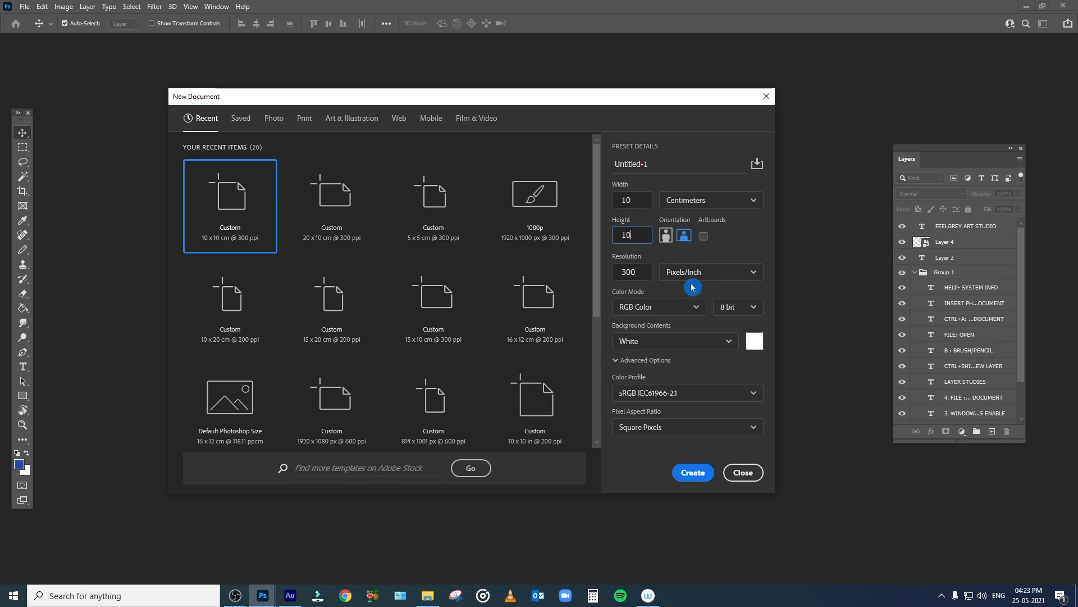
Choose Pixels/Inch for the resolution, RGB Color mode at 8 bit and white background contents for the new document
click(696, 274)
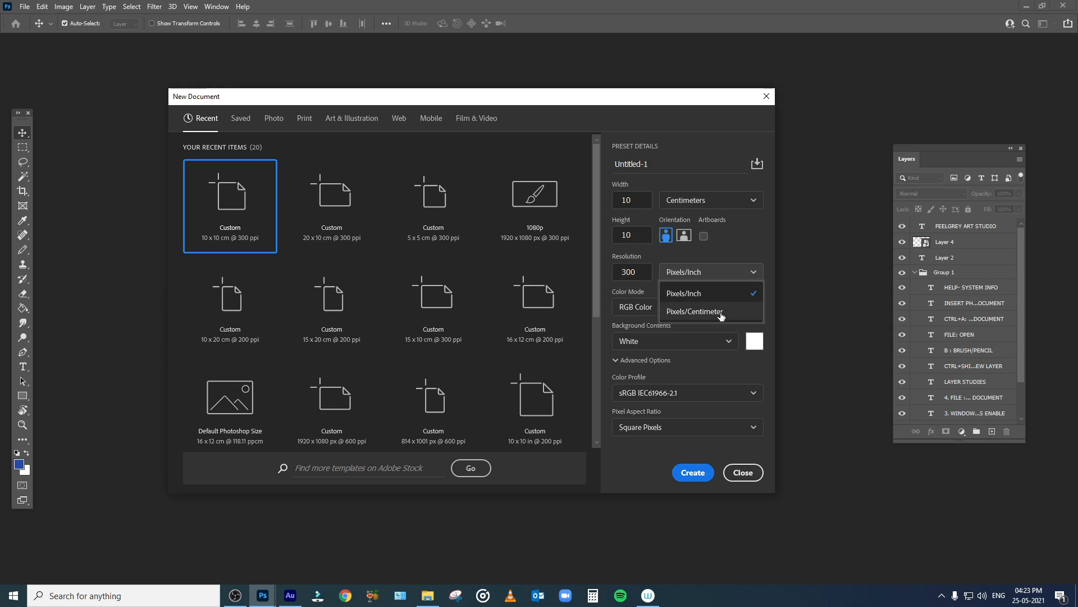
click(711, 289)
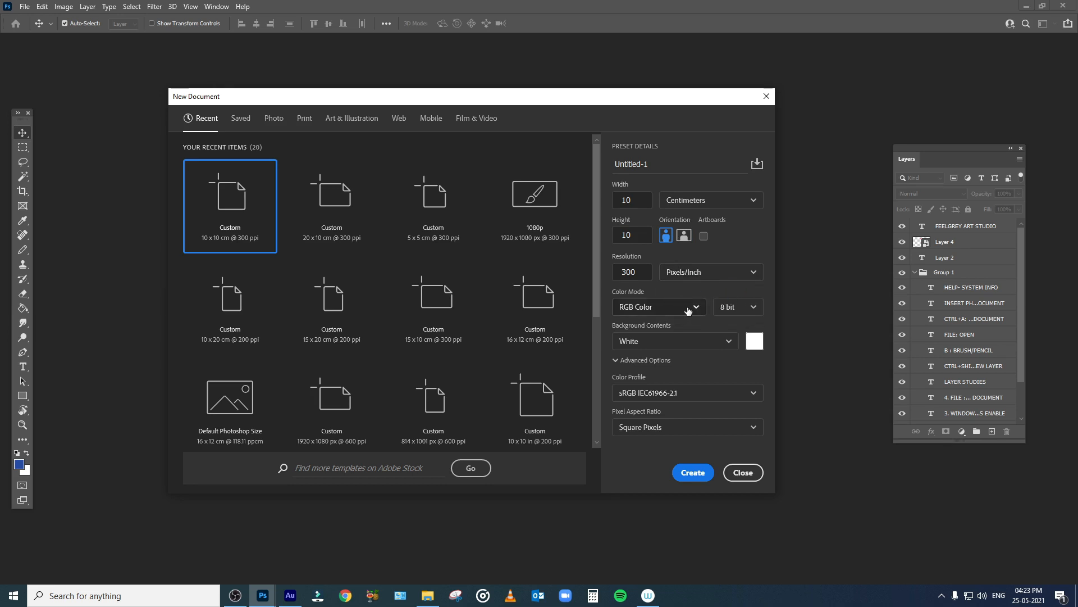
click(694, 307)
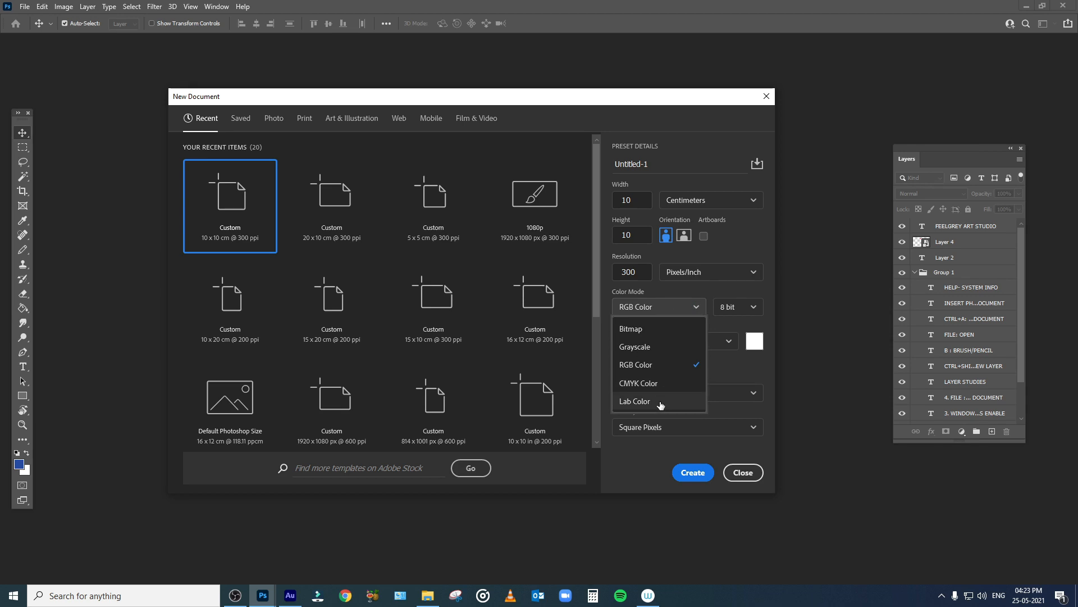
click(670, 371)
click(750, 311)
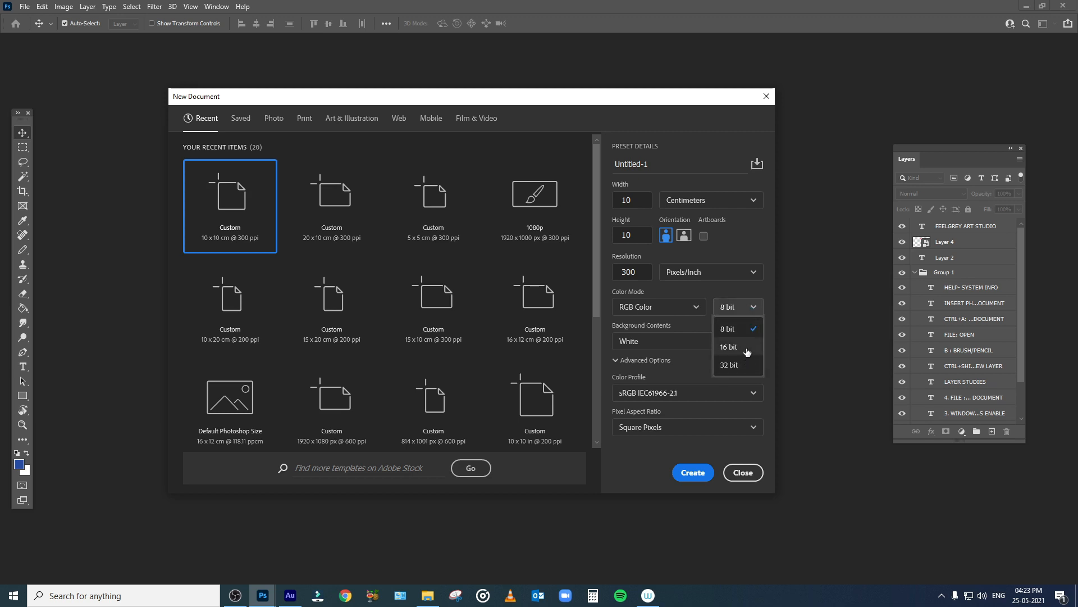
click(746, 313)
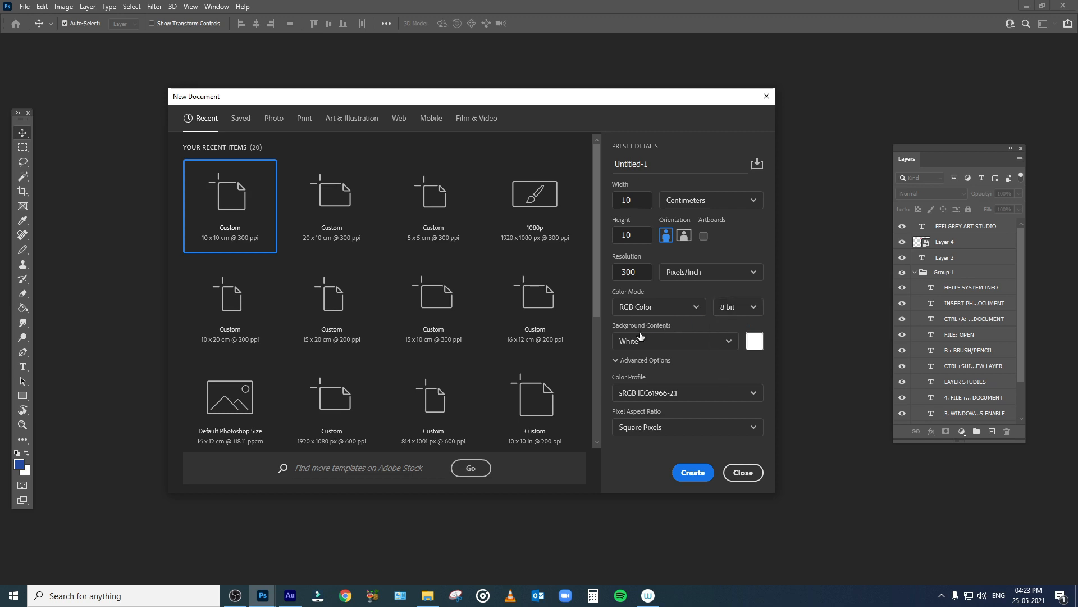
click(681, 344)
click(681, 344)
click(718, 378)
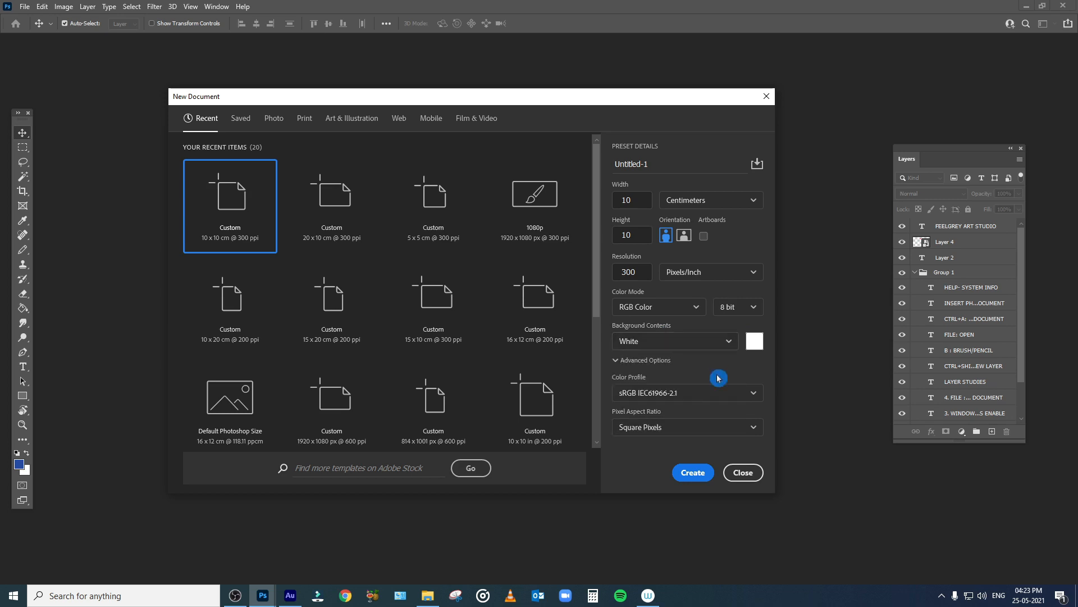
Set the color profile to Working RGB: sRGB IEC61966-2.1 and create the document
click(689, 393)
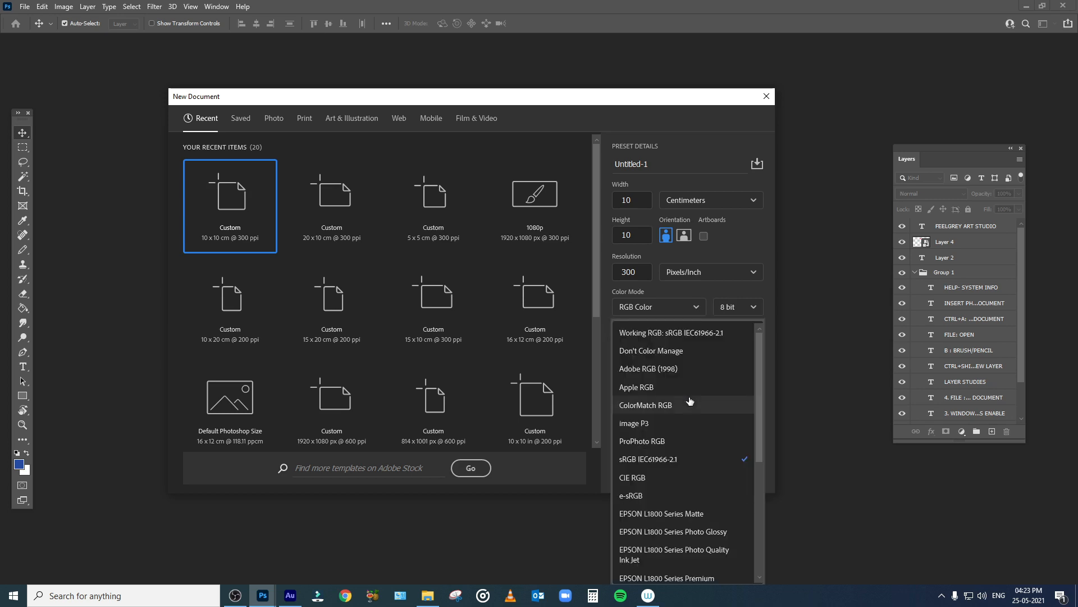
click(676, 357)
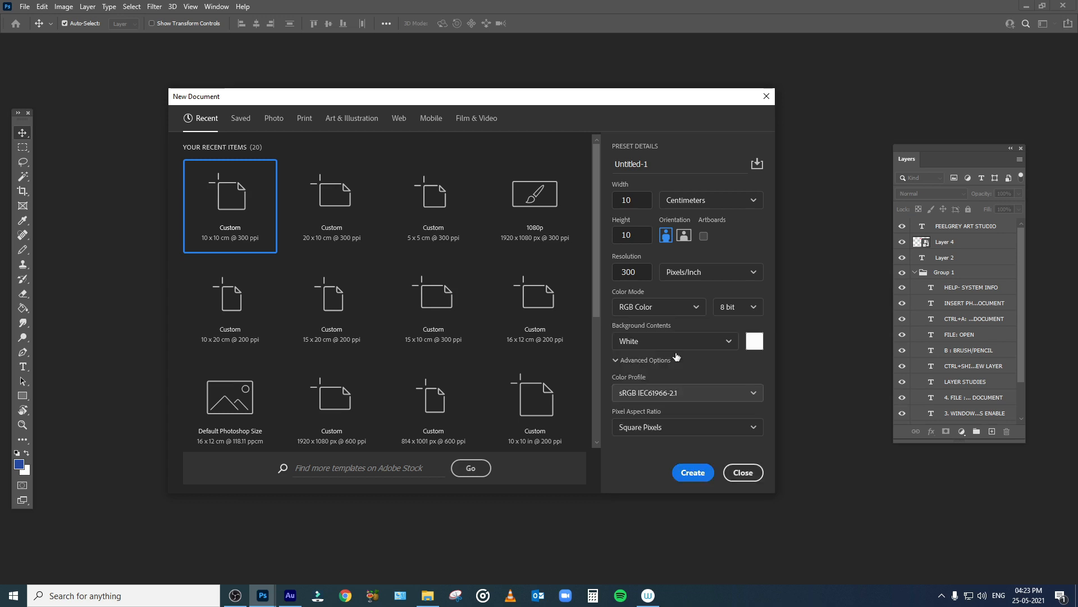
click(681, 393)
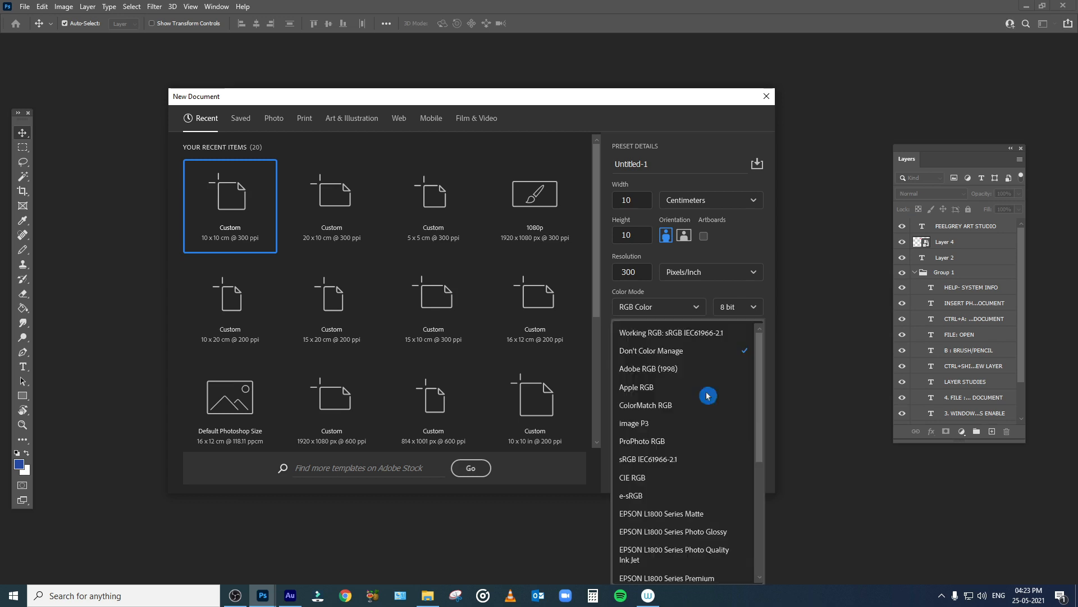
click(679, 336)
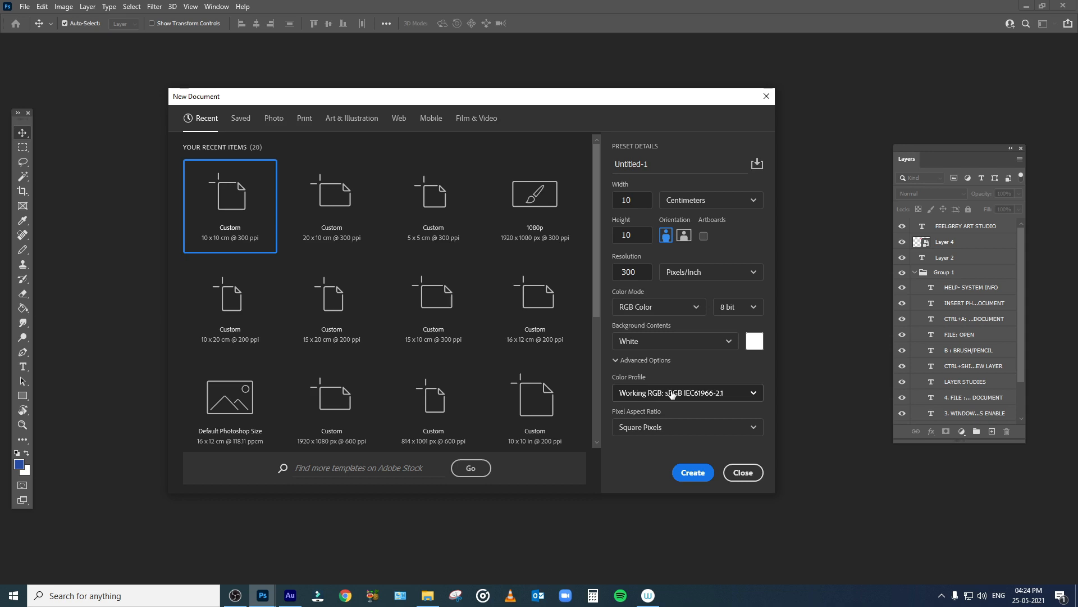
click(625, 378)
click(676, 375)
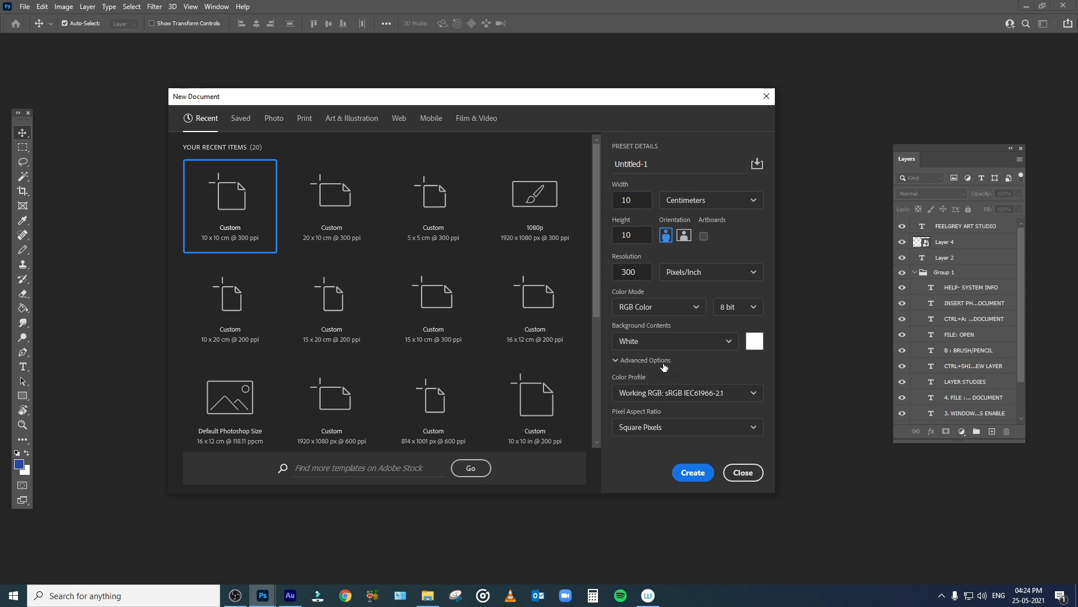
click(693, 472)
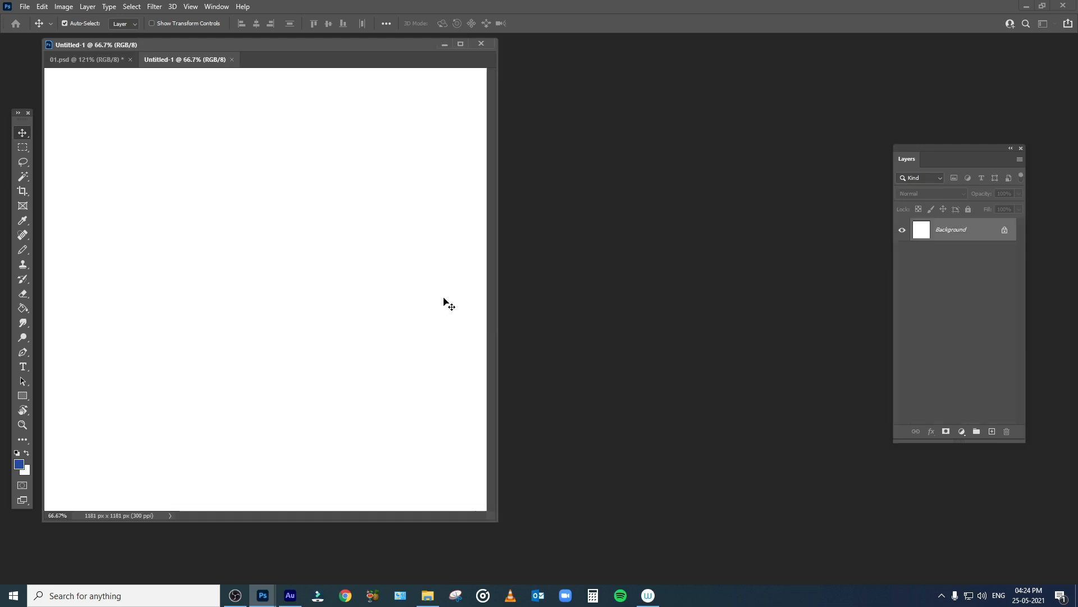
Switch the blank document to full screen mode with the menu bar and position the canvas within the workspace
scroll(453, 305, down, 1)
key(f)
scroll(454, 301, up, 2)
drag(596, 349, 536, 366)
drag(506, 318, 482, 312)
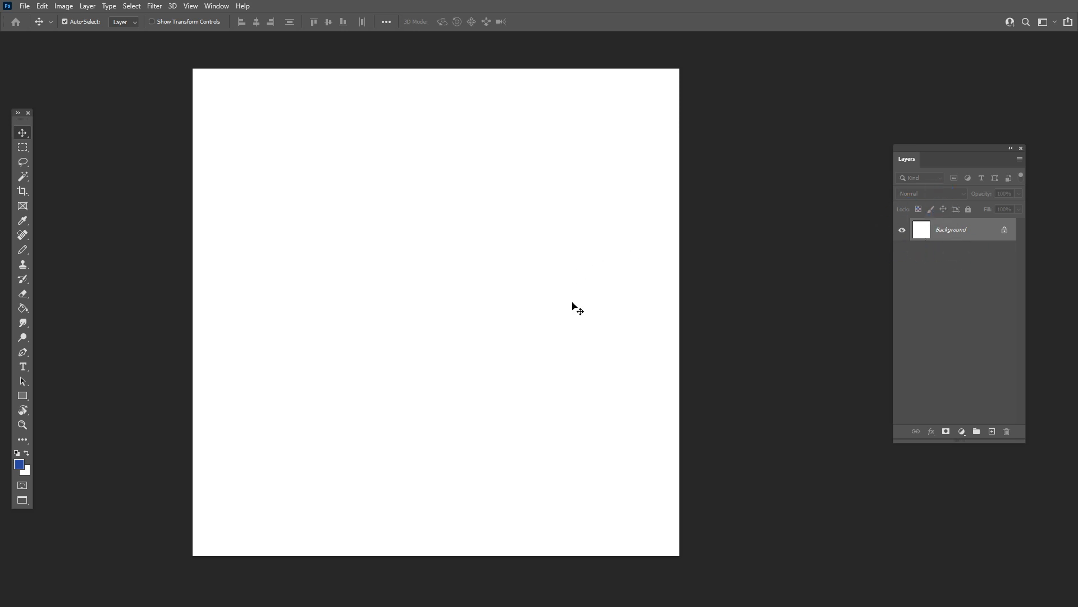
Open the image 3157370 of two colorful birds from the PS TUTORIAL VIDEO FOR BEGINNERS folder and show it whole
key(ctrl+o)
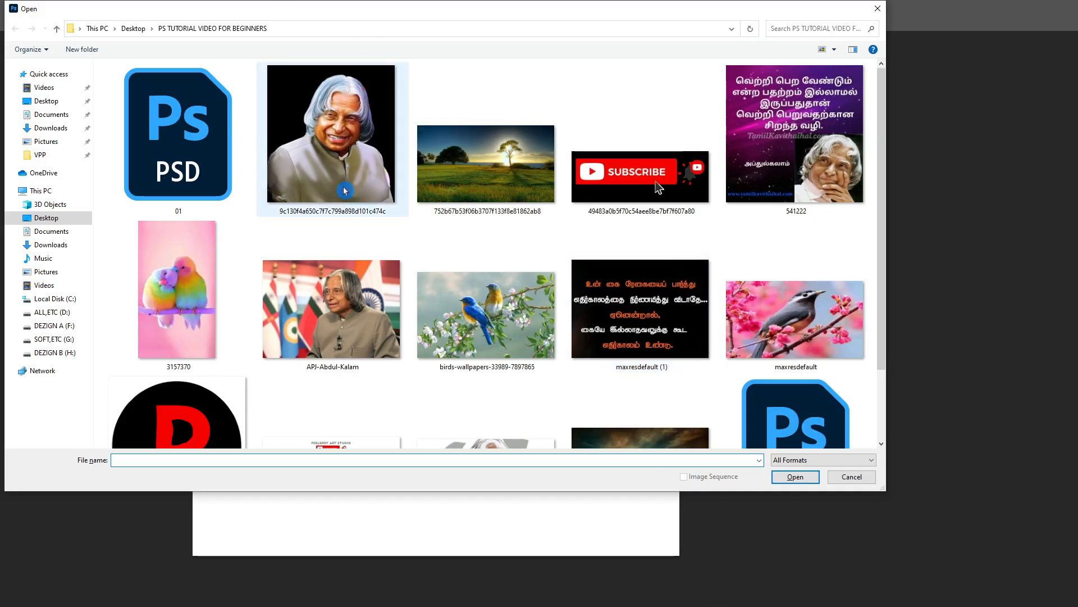
double_click(199, 277)
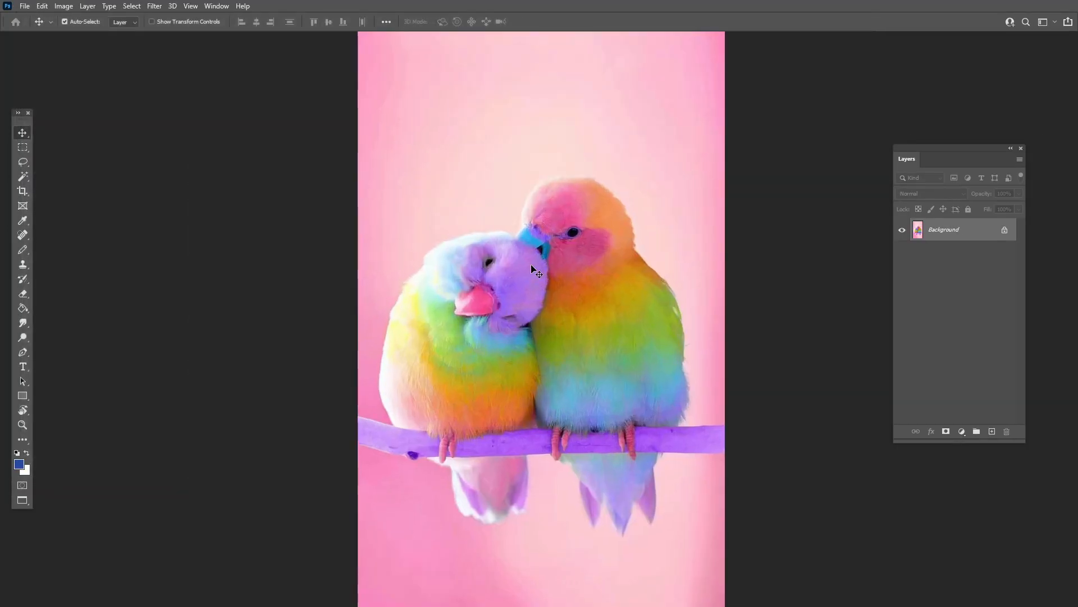
scroll(531, 268, down, 3)
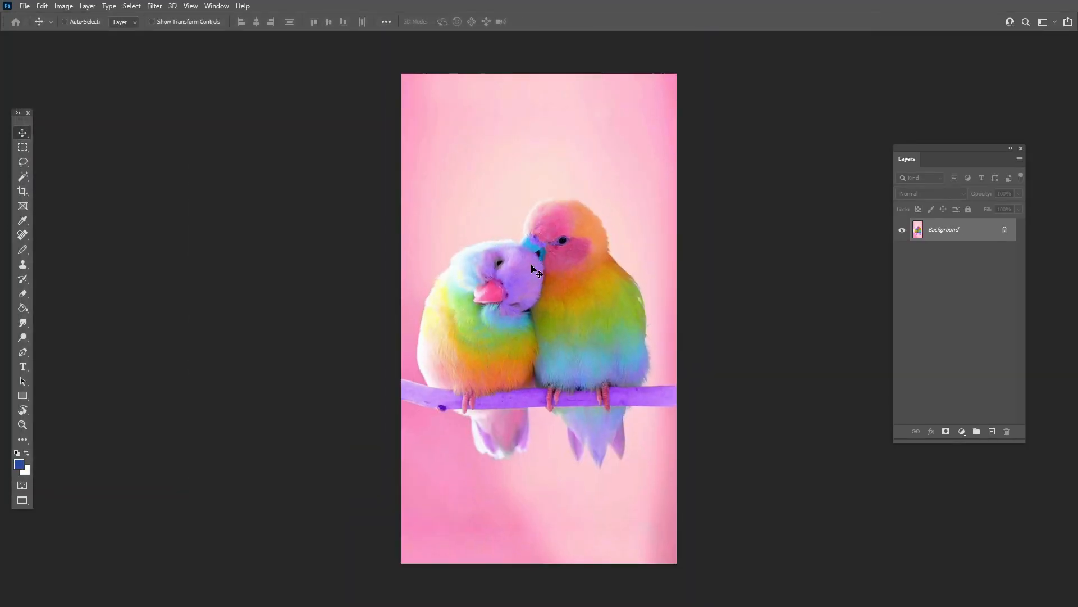
Examine the individual pixels of the bird photo at very high magnification, with the document grid toggled on for comparison
scroll(537, 272, up, 10)
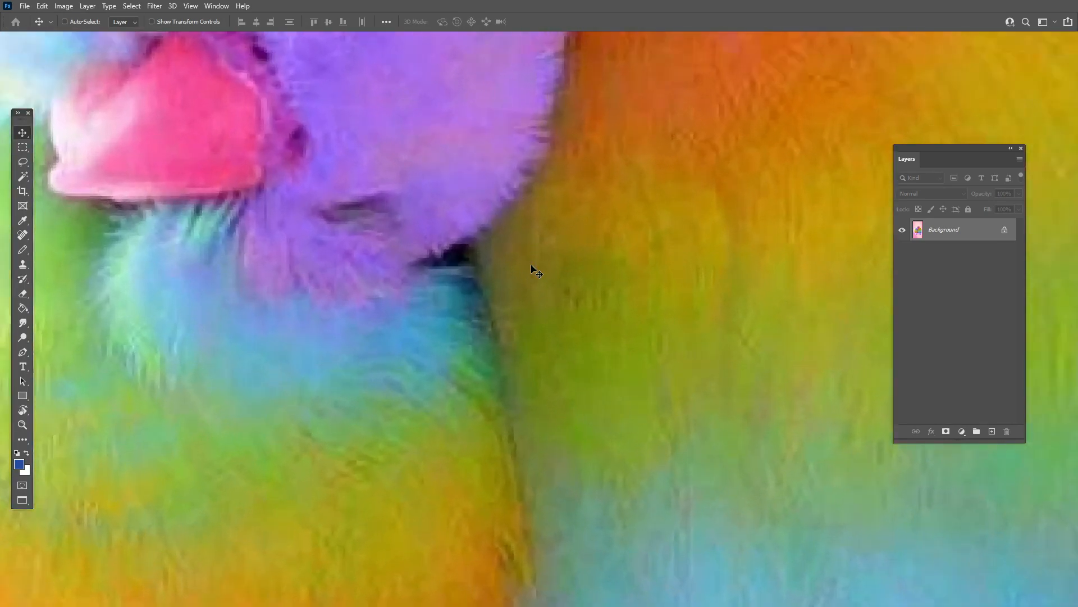
scroll(532, 266, up, 10)
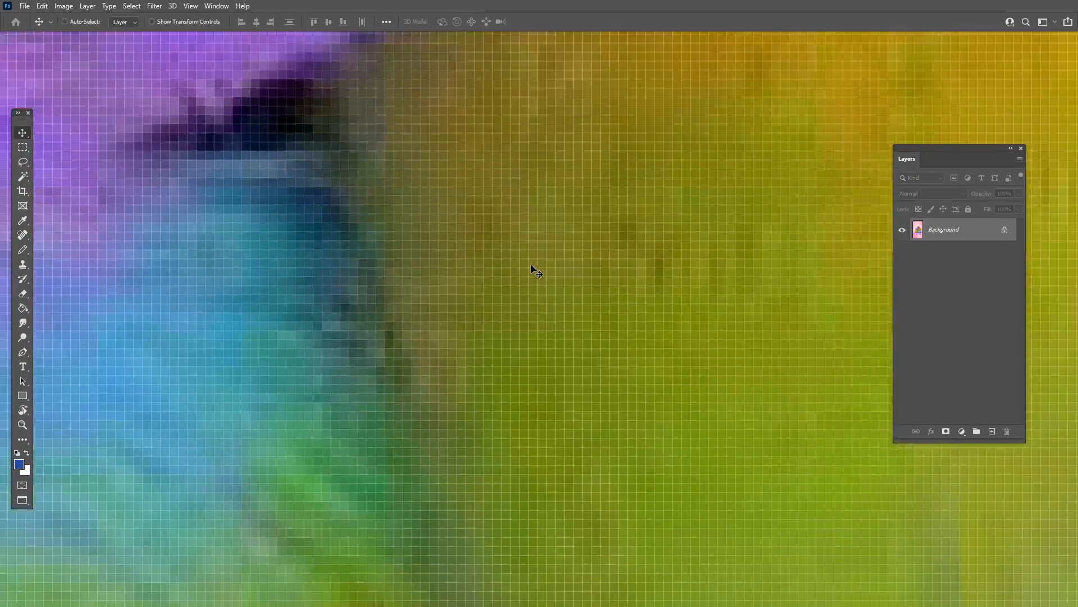
scroll(532, 266, up, 10)
scroll(526, 263, down, 6)
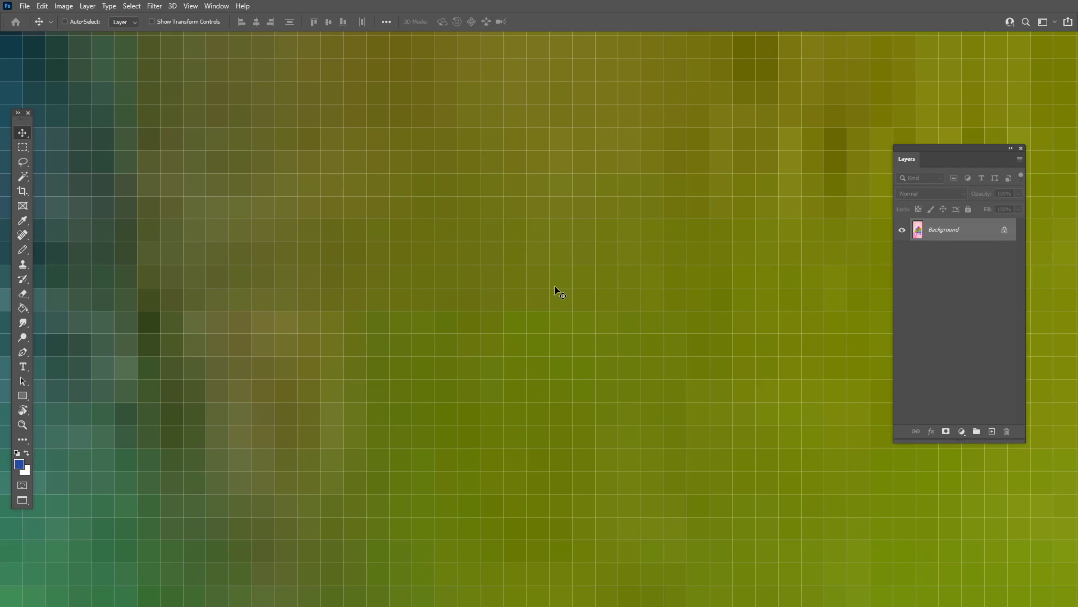
key(ctrl+apostrophe)
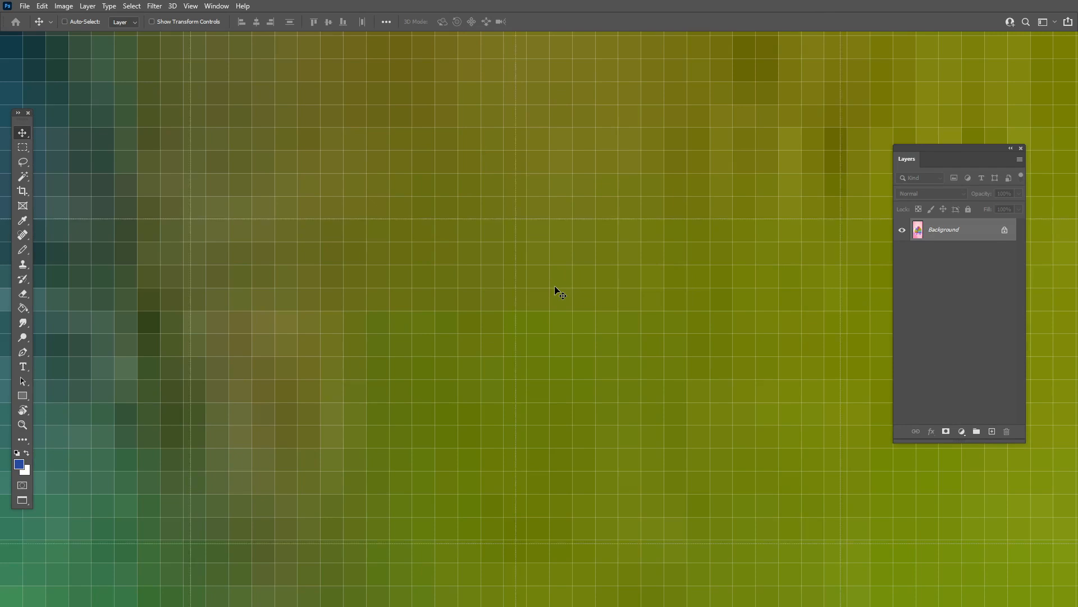
scroll(648, 228, down, 4)
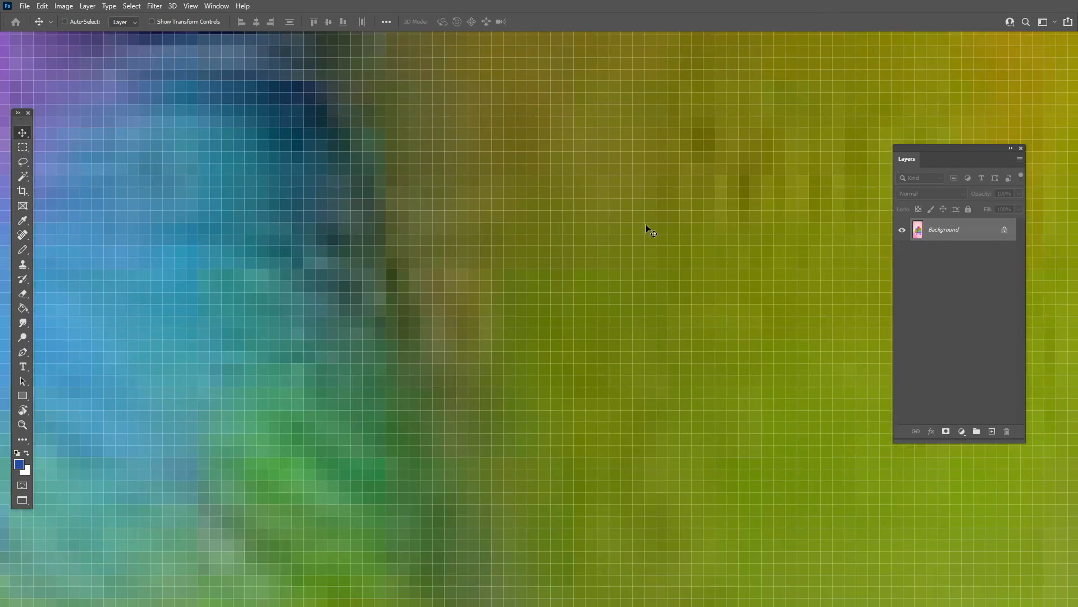
scroll(310, 283, down, 2)
scroll(246, 307, up, 7)
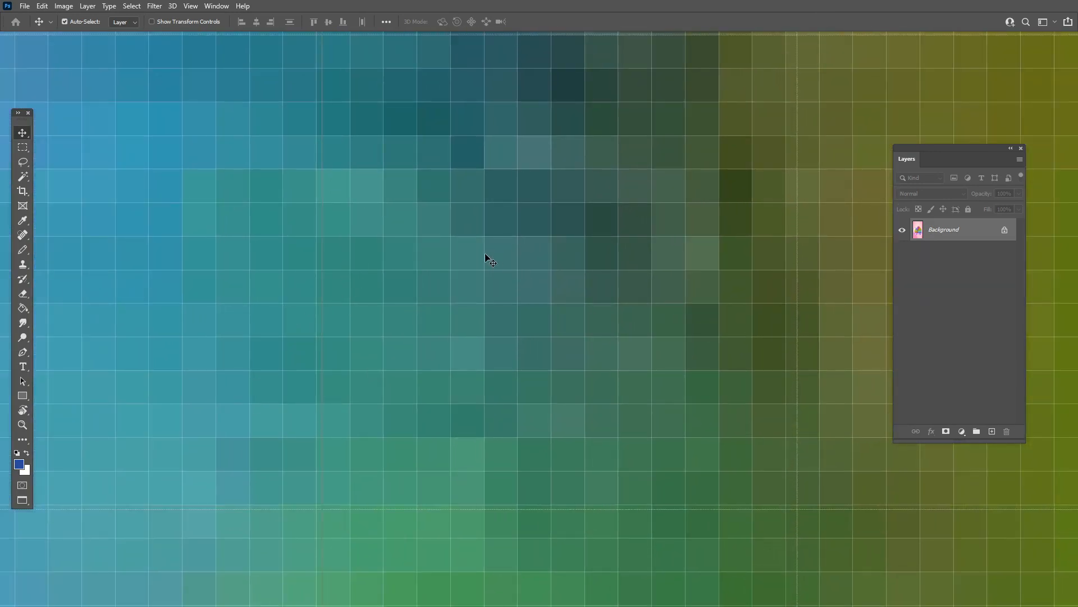
scroll(508, 265, down, 8)
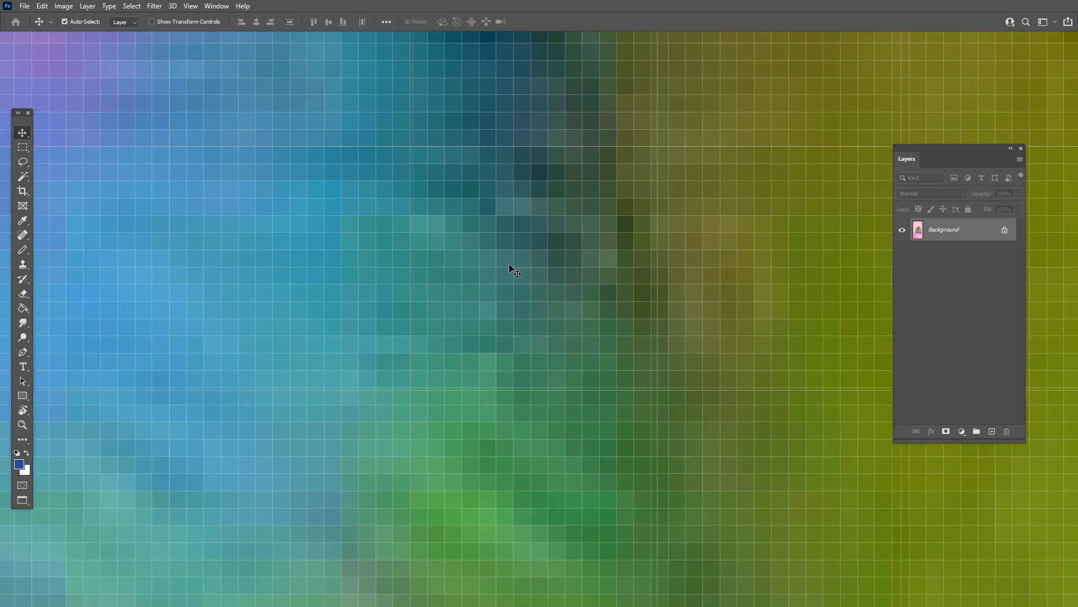
scroll(511, 265, down, 3)
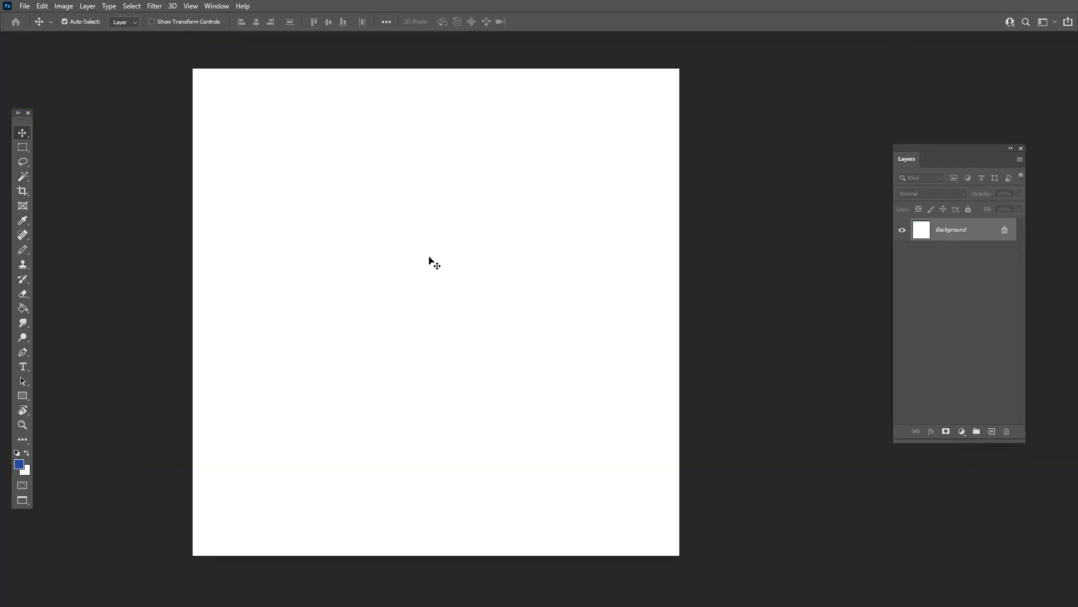
Review the Layer Studies notes in 01.psd and bring the blank Untitled-1 document back in full screen mode
mouse_move(476, 242)
mouse_down()
mouse_move(474, 264)
mouse_move(462, 230)
mouse_up()
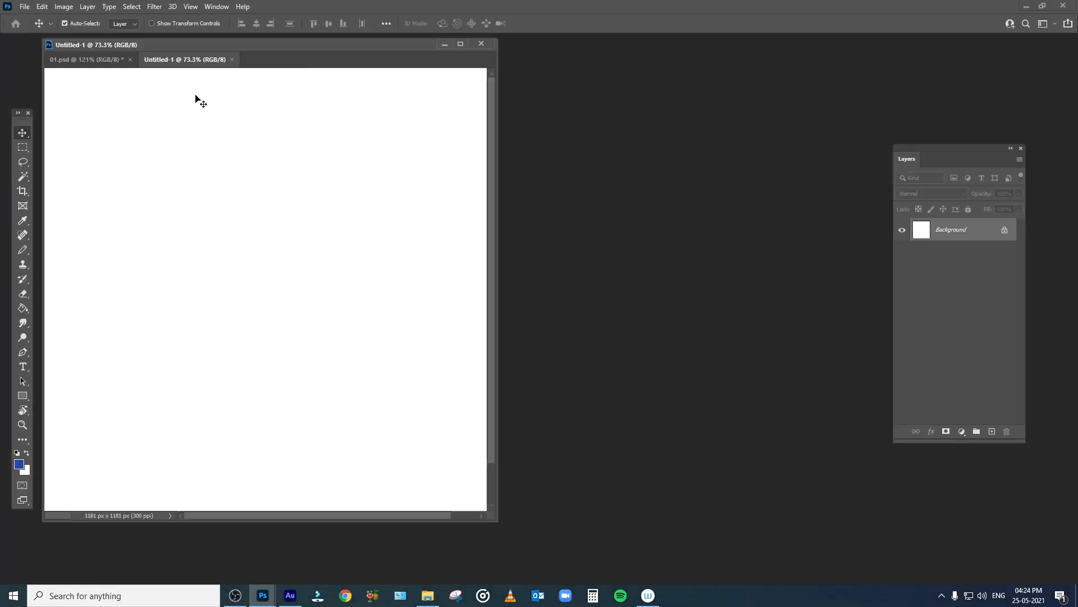
click(112, 65)
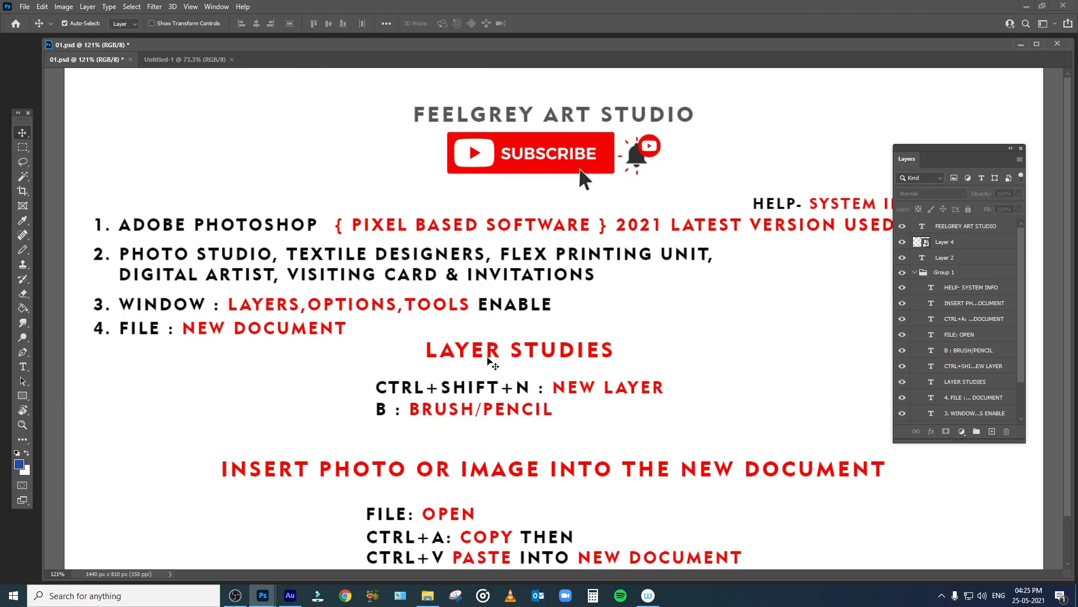
click(191, 65)
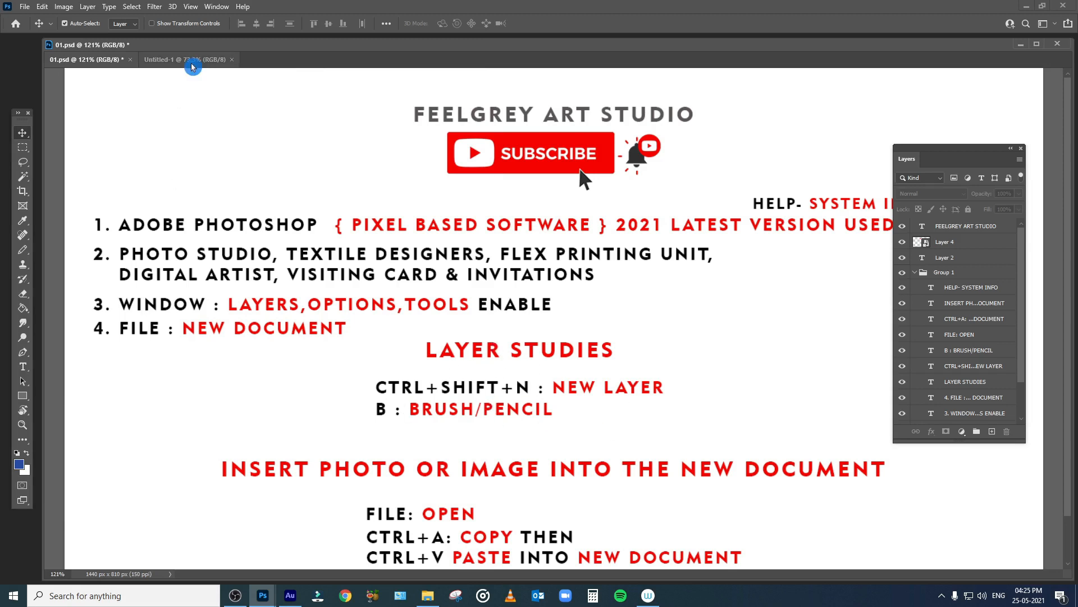
key(f)
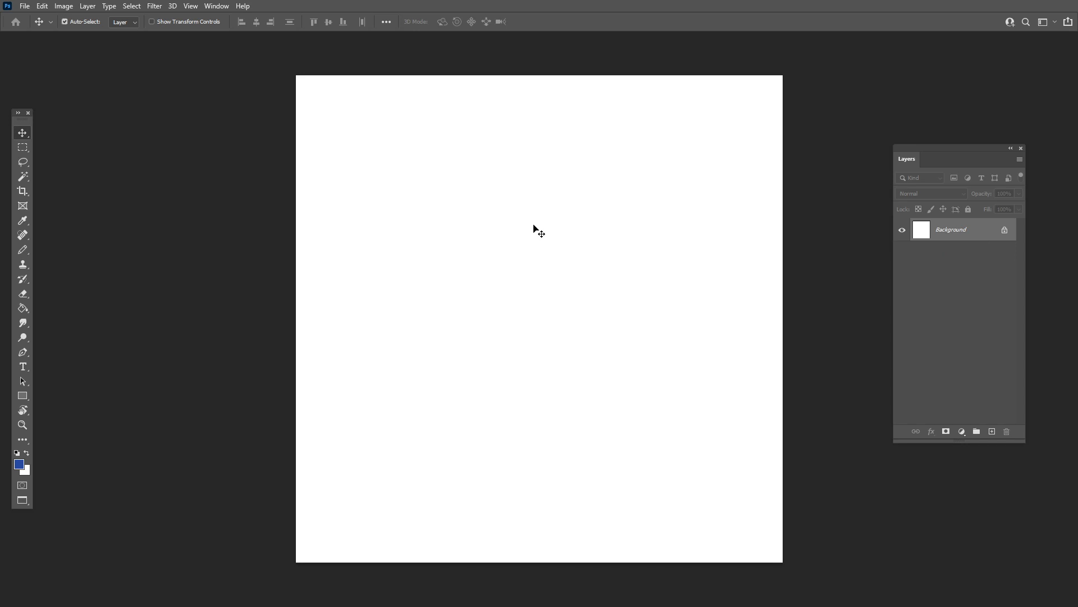
Draw a freehand flower with stem and leaves on the Background layer using the Pencil tool in blue #3462d8
key(b)
mouse_move(23, 250)
mouse_down()
mouse_move(81, 261)
mouse_move(120, 251)
mouse_move(79, 262)
mouse_up()
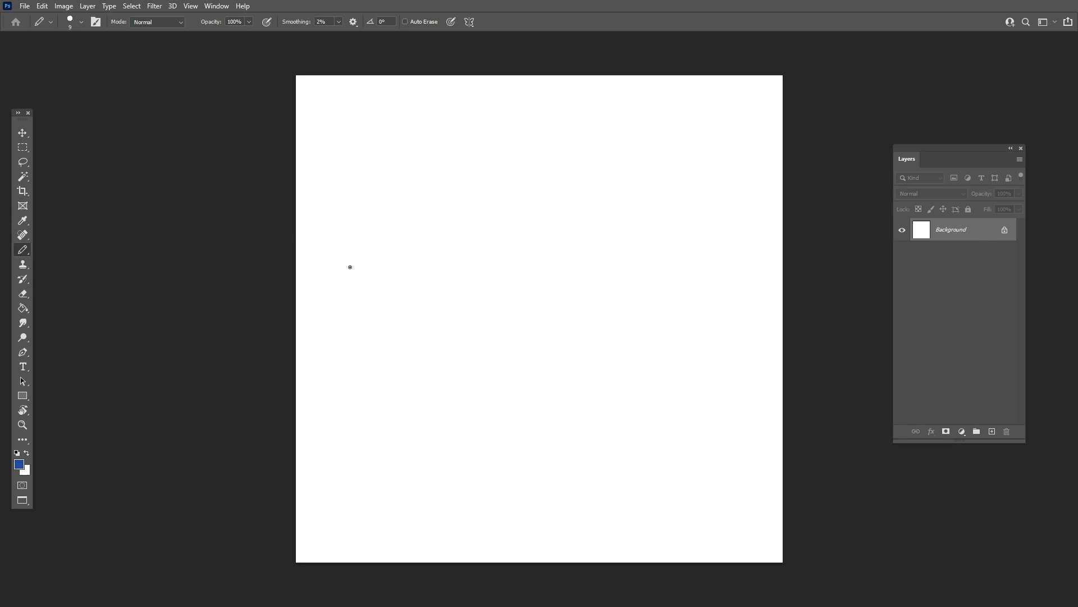
click(19, 464)
drag(890, 124, 893, 105)
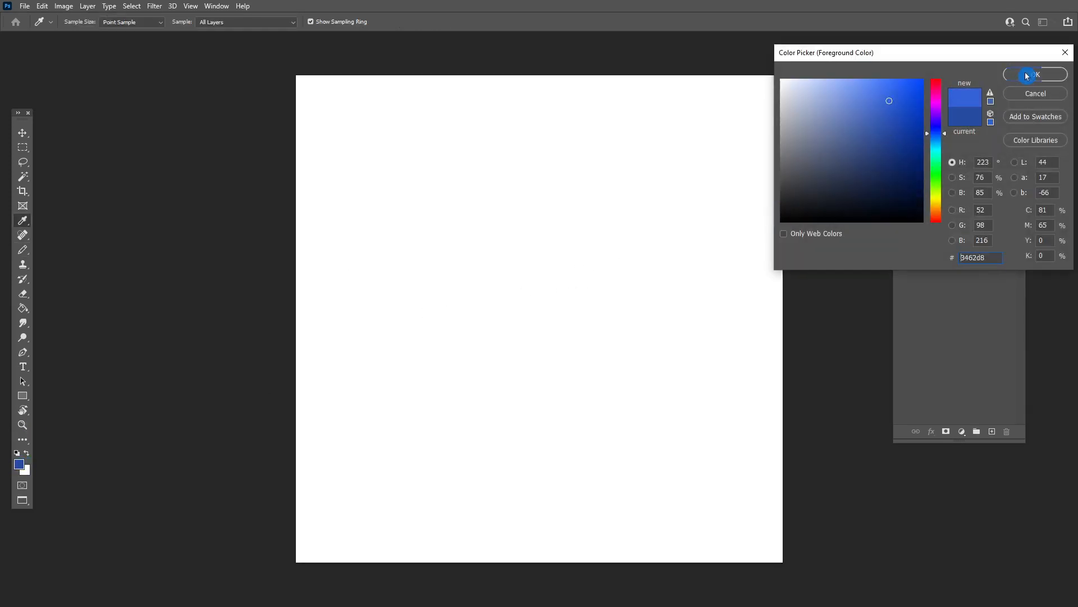
click(1033, 74)
mouse_move(425, 321)
mouse_down()
mouse_move(452, 315)
mouse_move(465, 337)
mouse_move(440, 369)
mouse_move(454, 351)
mouse_move(481, 399)
mouse_move(476, 451)
mouse_up()
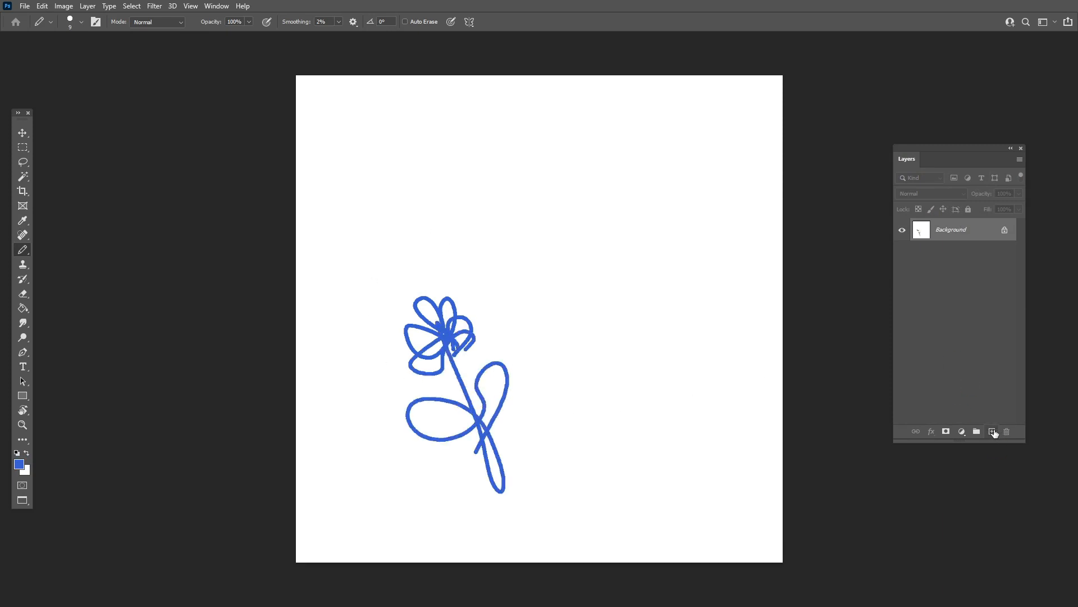
Add a new layer above the Background and rename it 01
click(992, 431)
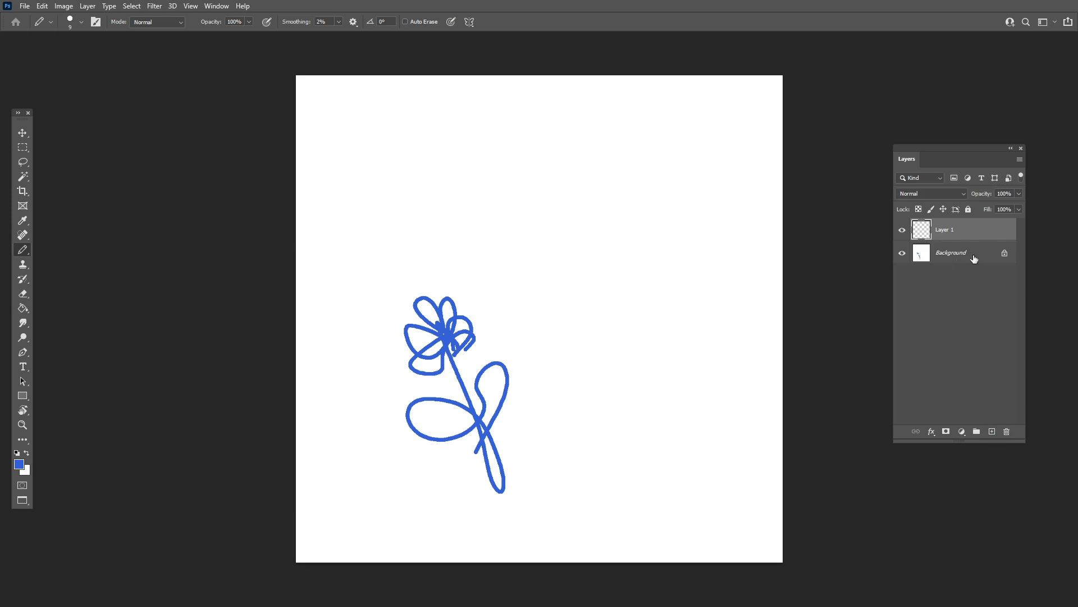
double_click(945, 231)
key(Return)
double_click(1000, 232)
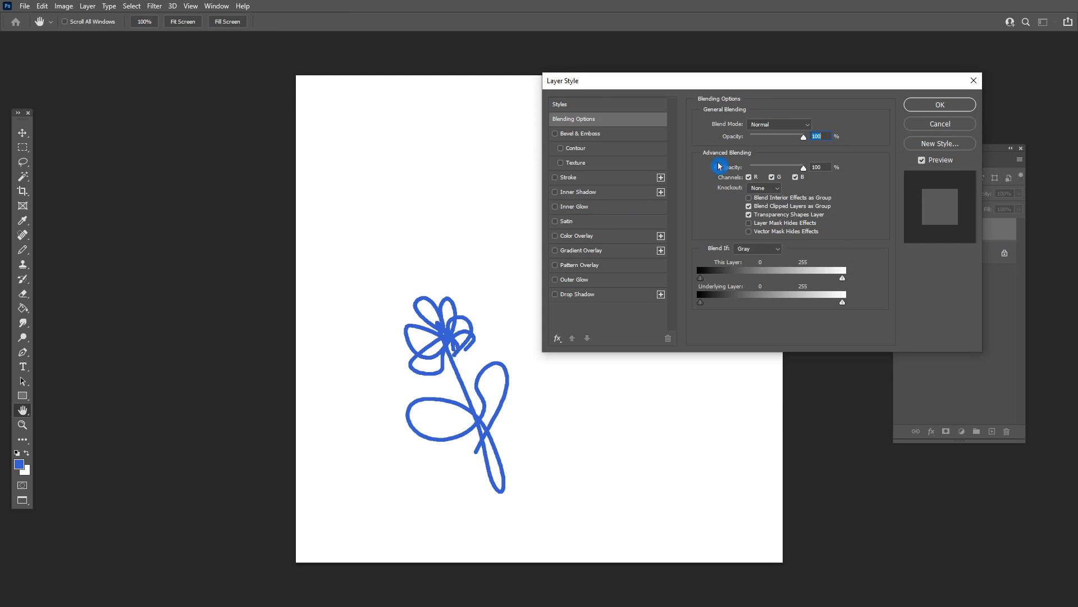
click(961, 124)
double_click(938, 231)
text(01)
key(Return)
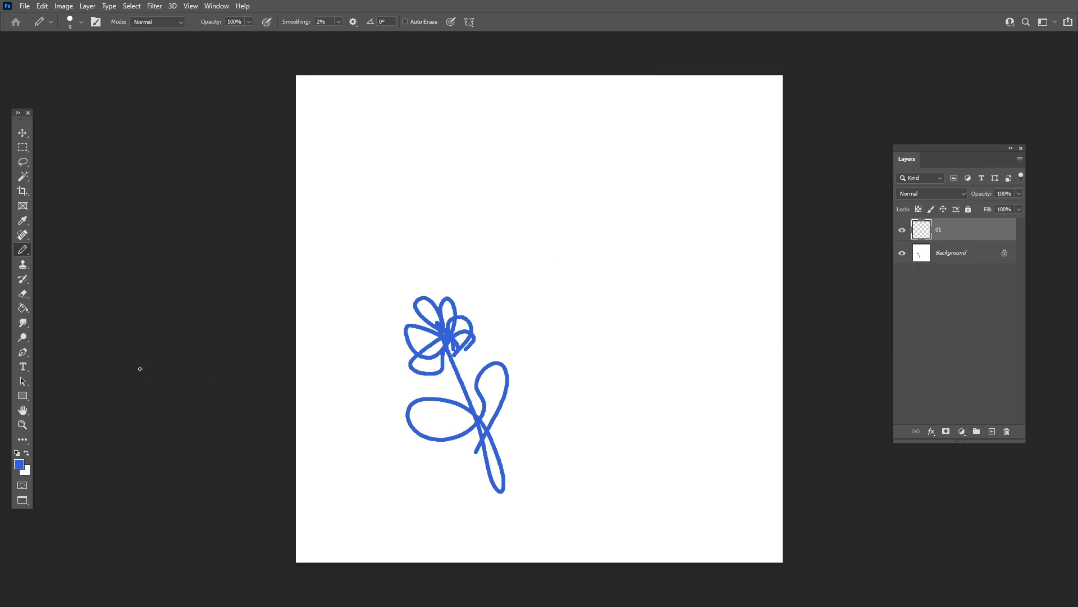
Draw a second freehand flower in green #3bd834 on layer 01, above and to the right of the blue flower
click(18, 463)
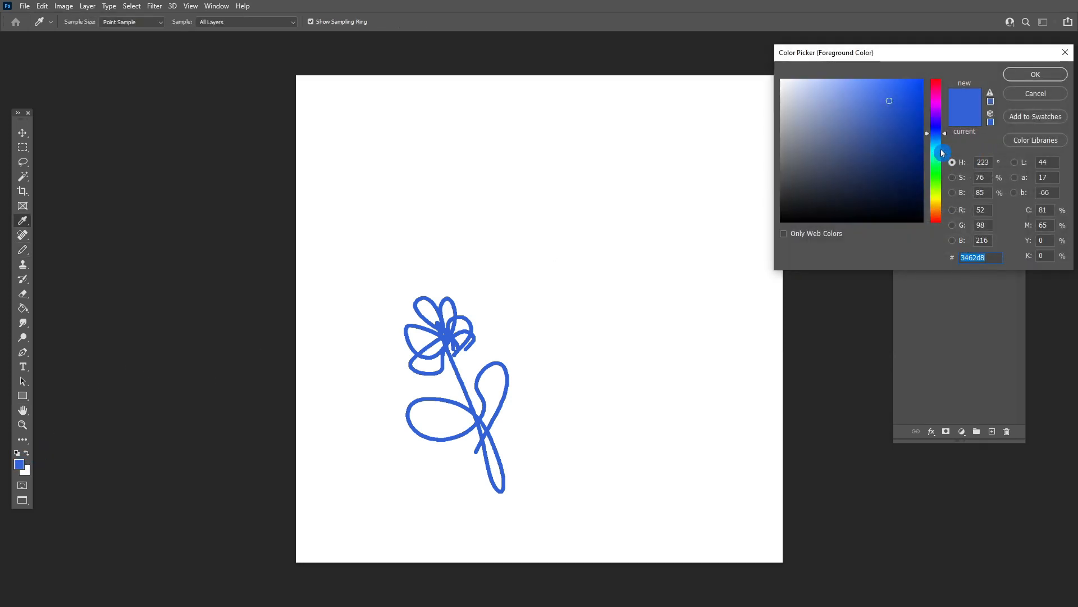
drag(941, 149, 942, 172)
click(1035, 74)
mouse_move(521, 232)
mouse_down()
mouse_move(505, 261)
mouse_move(559, 231)
mouse_move(565, 261)
mouse_move(535, 268)
mouse_move(549, 259)
mouse_move(542, 241)
mouse_move(611, 399)
mouse_move(530, 356)
mouse_move(599, 333)
mouse_move(592, 358)
mouse_up()
Toggle the visibility of layer 01 and the Background in turn to examine what each layer contains
click(902, 230)
click(901, 230)
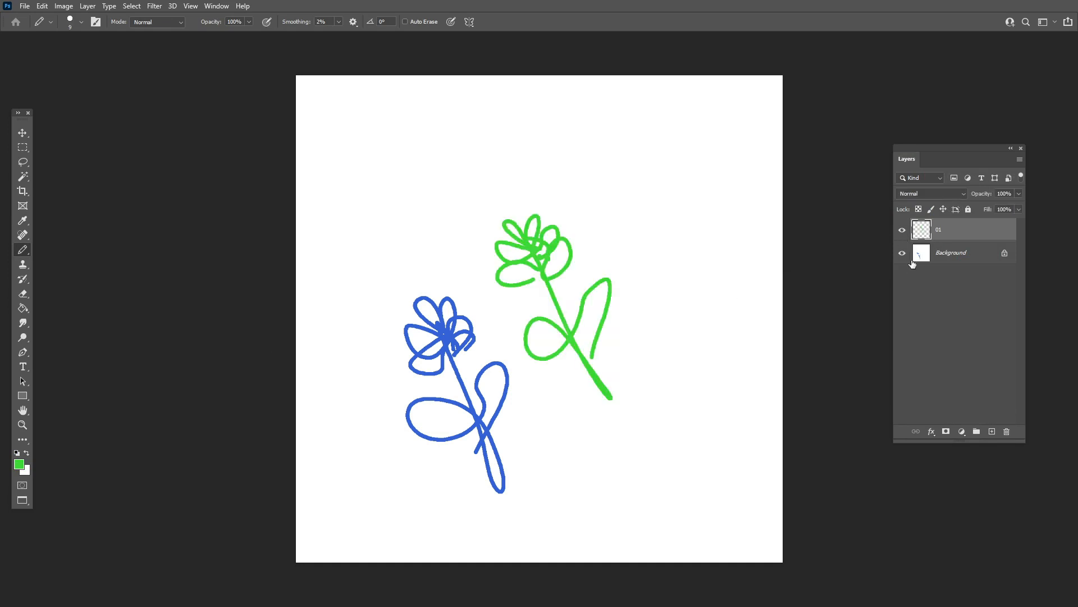
click(902, 229)
click(902, 253)
click(902, 253)
click(902, 230)
click(902, 253)
click(902, 253)
click(902, 230)
click(902, 230)
Add another new layer above layer 01 and rename it 02
click(992, 431)
double_click(944, 231)
text(02)
key(Return)
Draw a larger freehand flower with stem and leaves in magenta on layer 02, to the right of the green flower
click(18, 464)
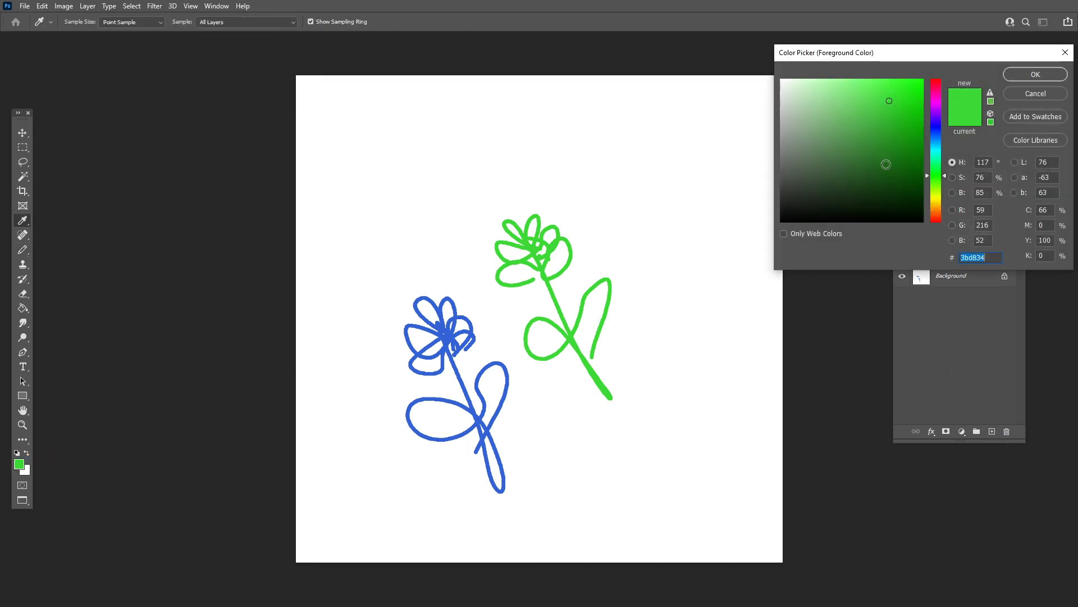
click(937, 169)
click(917, 88)
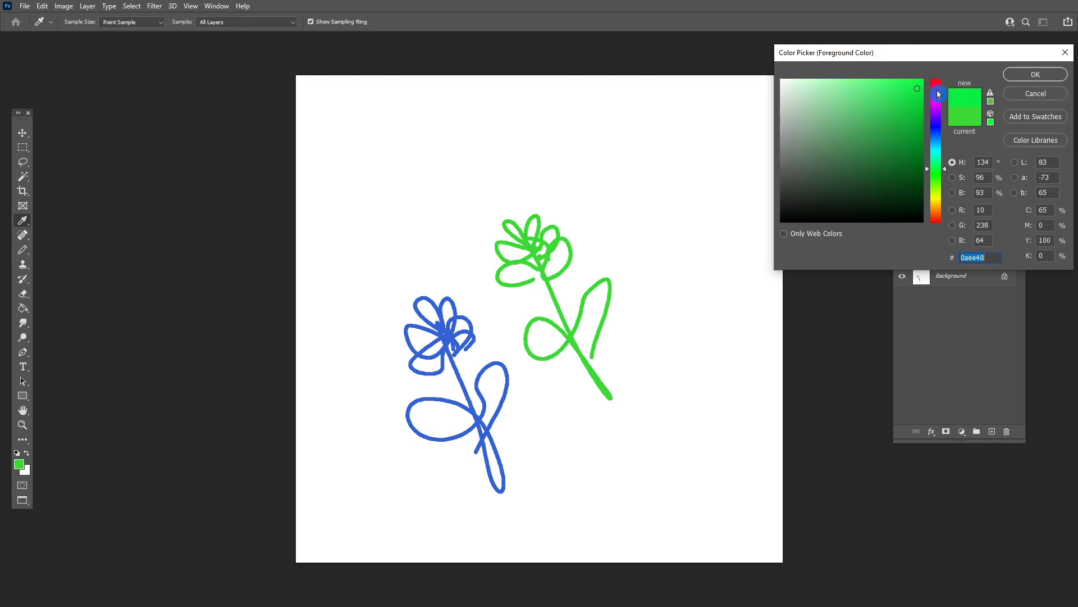
click(937, 99)
click(1035, 74)
mouse_move(606, 210)
mouse_down()
mouse_move(611, 199)
mouse_move(606, 210)
mouse_up()
mouse_move(579, 202)
mouse_down()
mouse_move(618, 242)
mouse_move(594, 223)
mouse_up()
mouse_move(587, 227)
mouse_down()
mouse_move(553, 214)
mouse_move(572, 223)
mouse_up()
drag(634, 186, 659, 197)
mouse_move(635, 240)
mouse_down()
mouse_move(606, 197)
mouse_move(681, 310)
mouse_move(708, 294)
mouse_up()
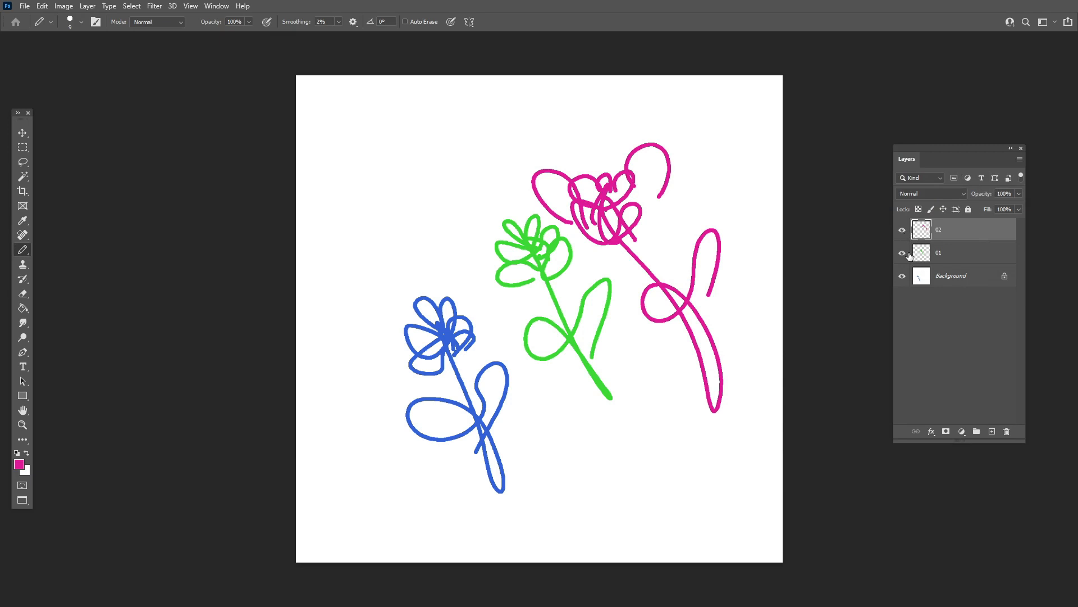
Hide layers 02 and 01 so only the Background shows, and make the Background the active layer
click(902, 230)
click(902, 253)
click(903, 277)
click(902, 276)
click(969, 276)
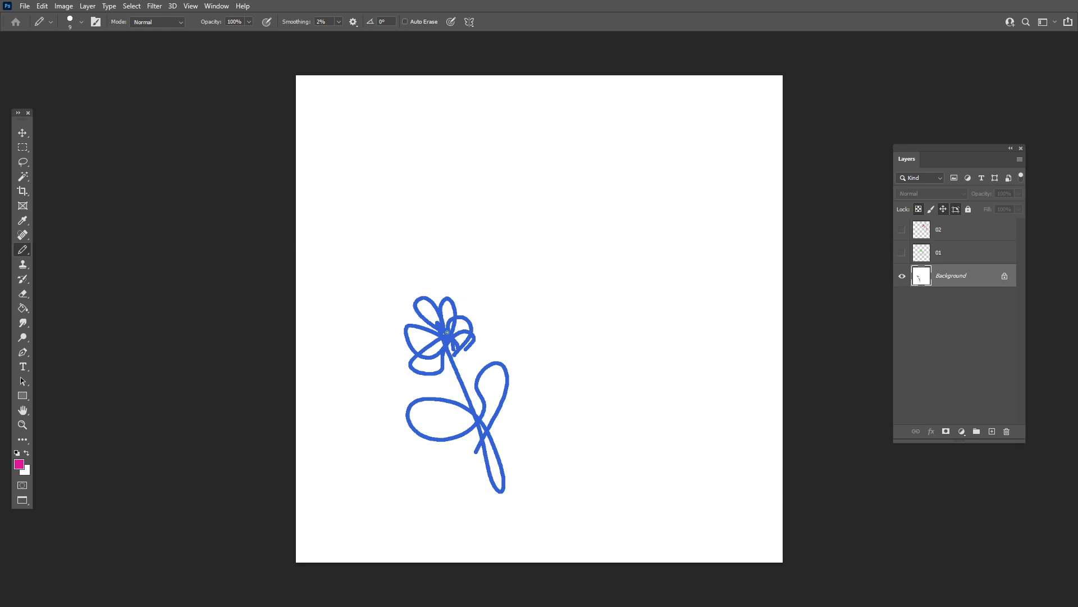
Isolate and activate layer 01, redisplay the Background, and return to the Background alone with layer 01 hidden
click(902, 253)
click(901, 276)
click(958, 254)
click(902, 276)
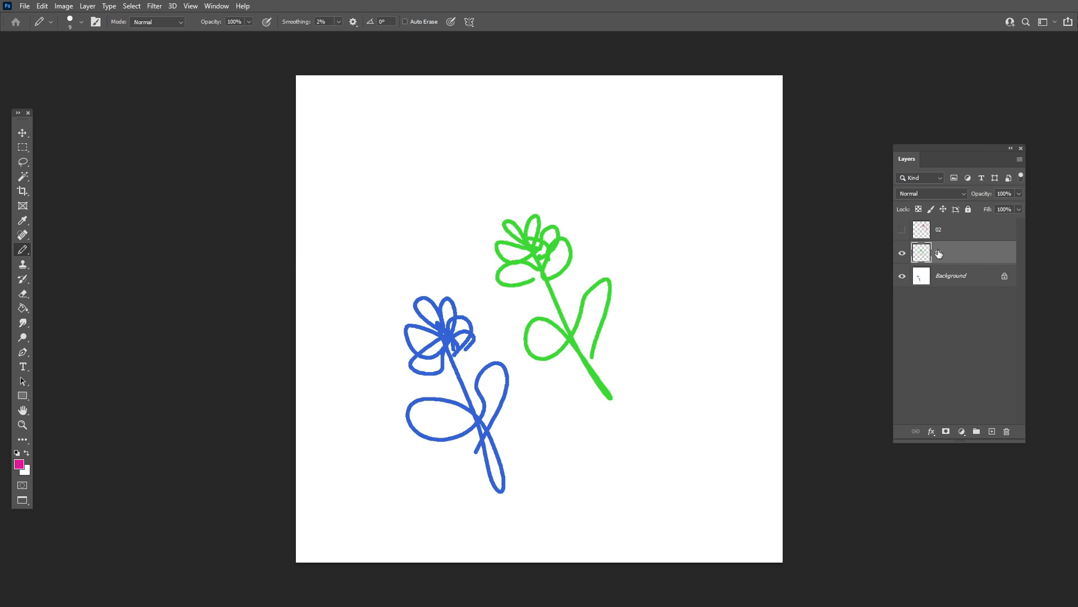
click(902, 253)
click(955, 278)
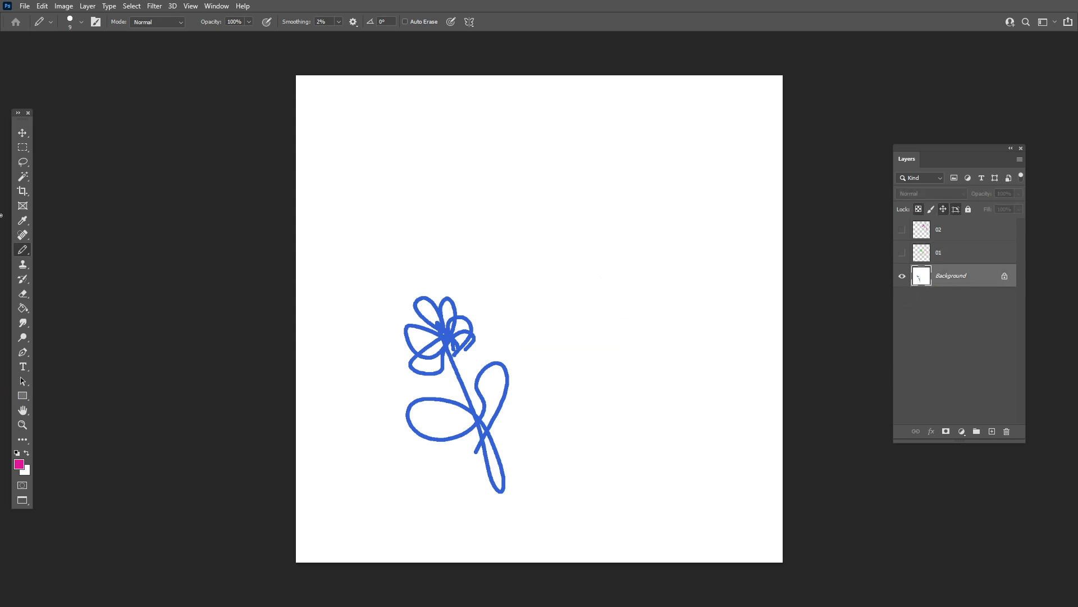
Select the blue flower's lines on the Background layer with the Magic Wand Tool
click(23, 177)
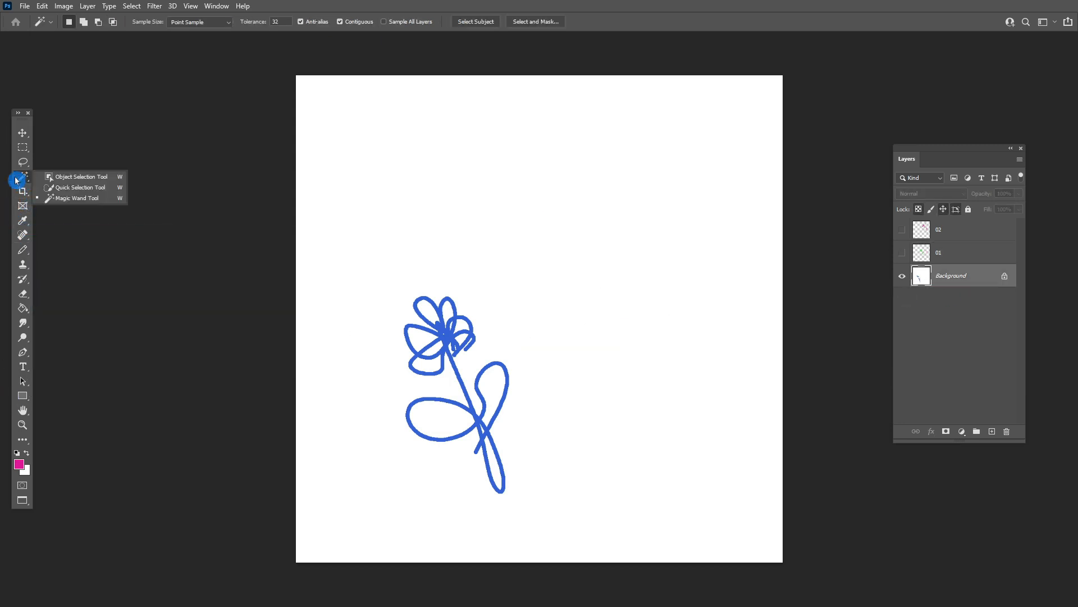
click(106, 201)
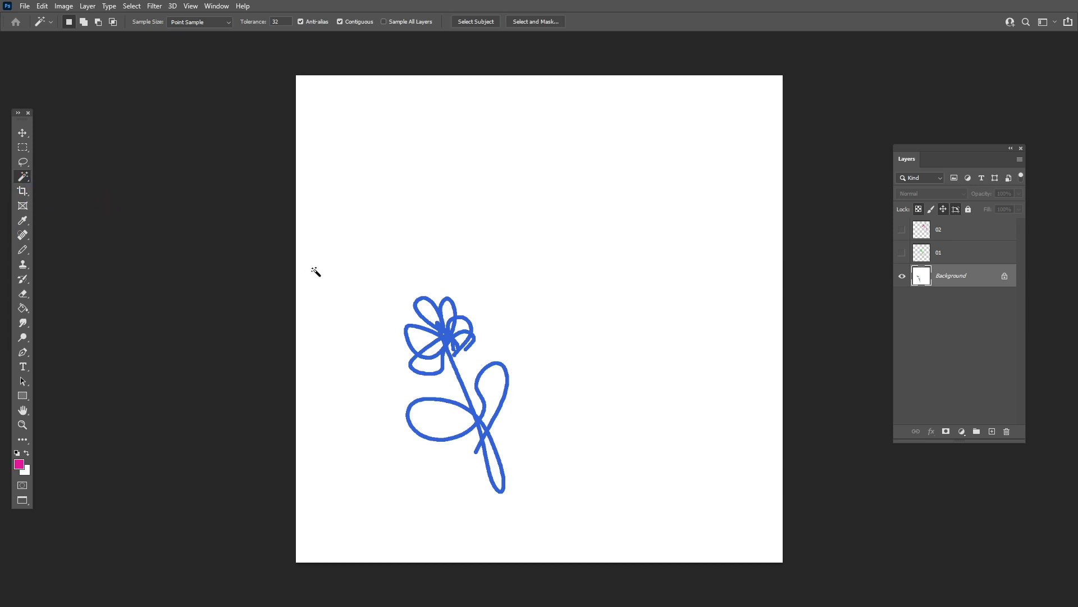
click(441, 316)
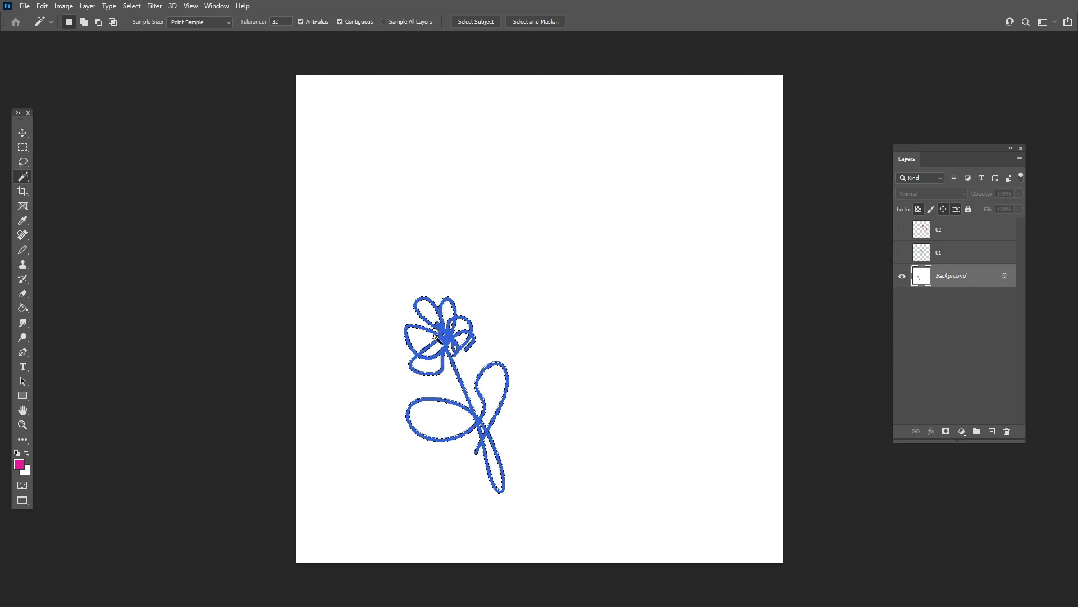
Set the foreground color to a bright orange
click(19, 464)
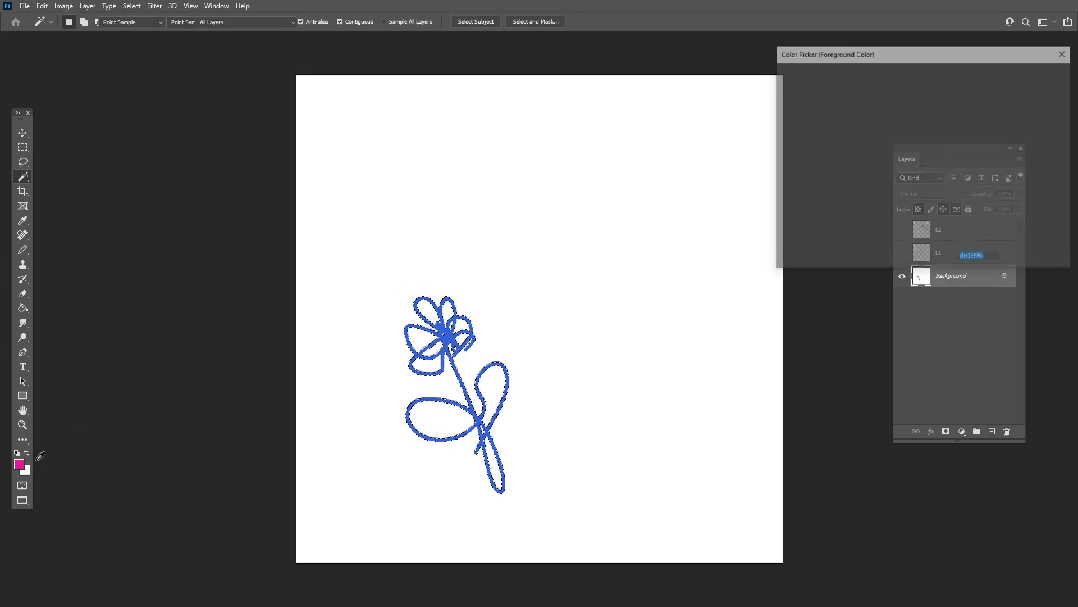
click(940, 192)
drag(941, 195, 940, 211)
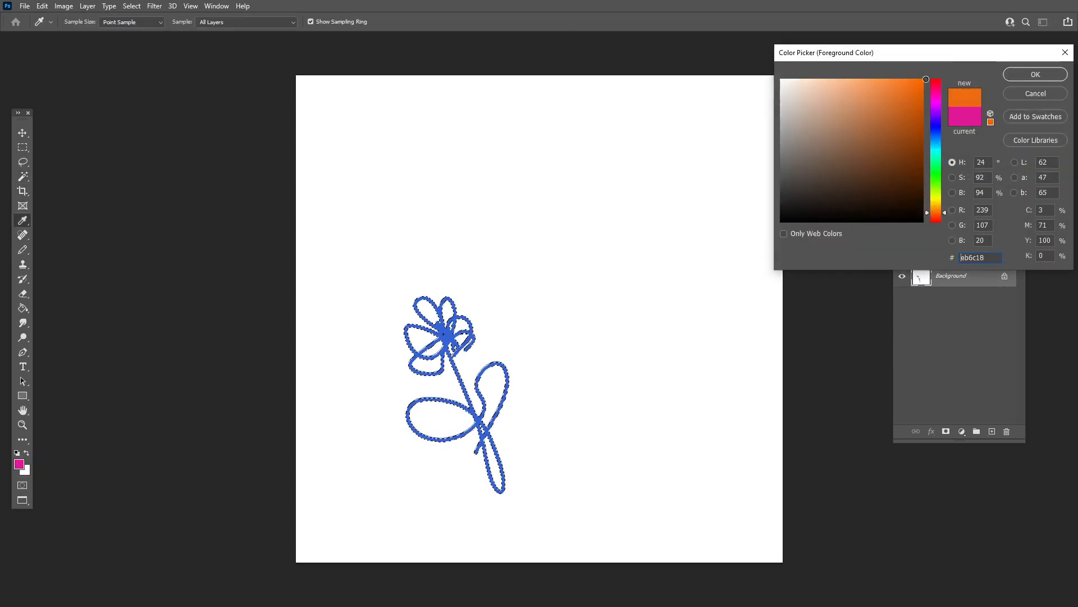
click(1035, 75)
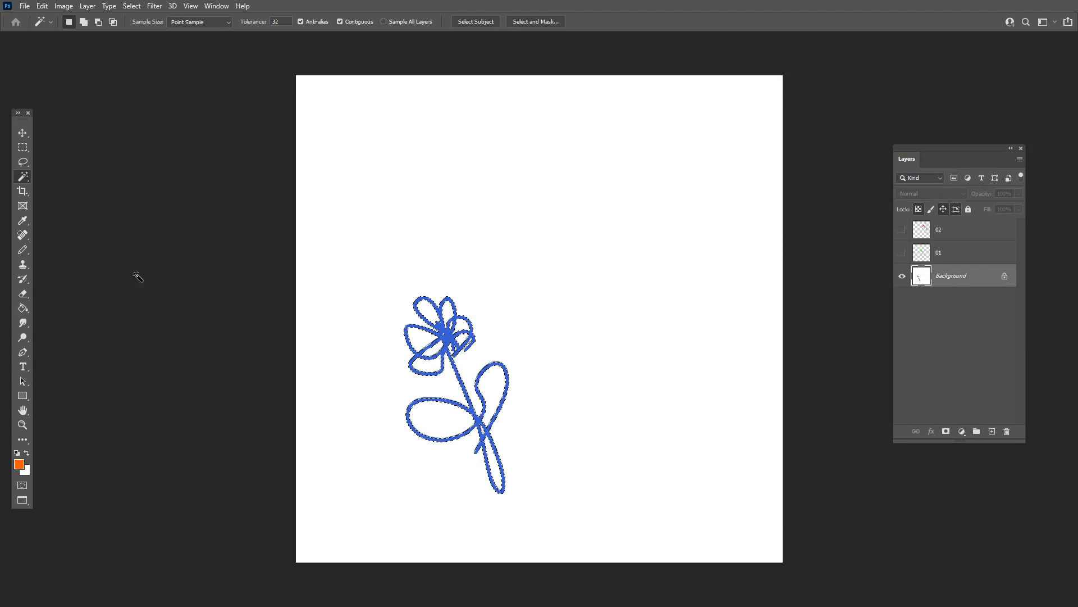
Fill the selected flower lines on the Background layer with the orange foreground color using the Paint Bucket tool
click(25, 312)
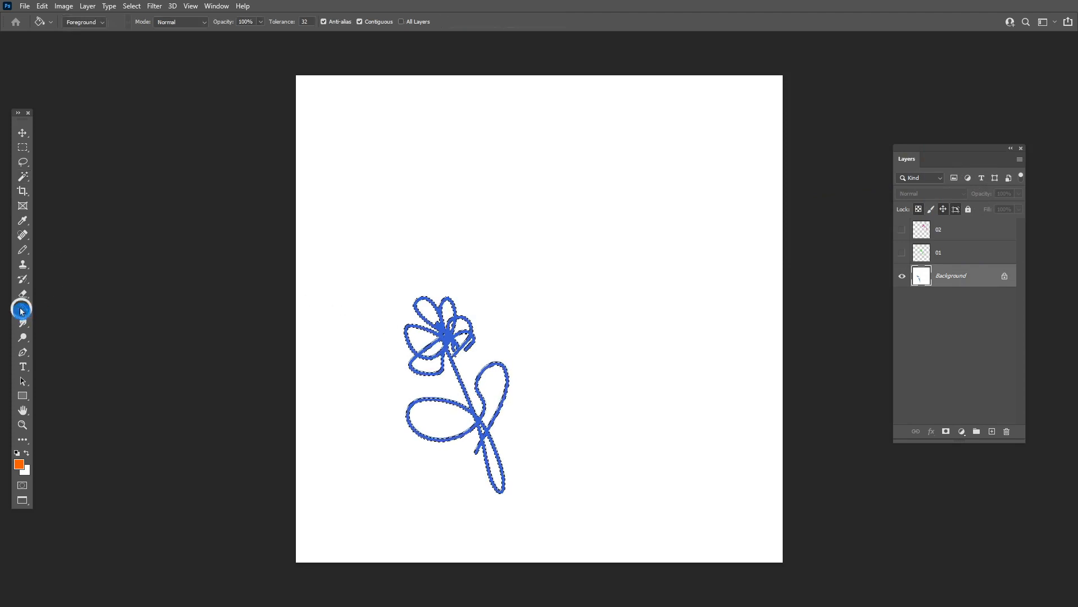
key(ctrl+plus)
mouse_move(21, 311)
mouse_down()
mouse_move(79, 306)
mouse_move(99, 329)
mouse_move(79, 319)
mouse_up()
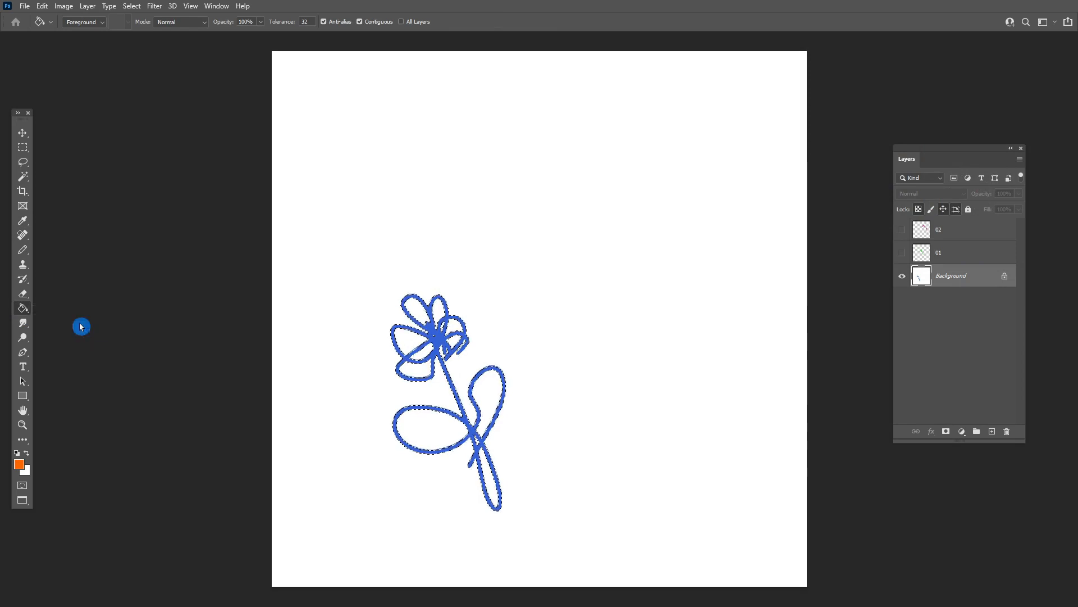
click(457, 363)
scroll(441, 358, up, 4)
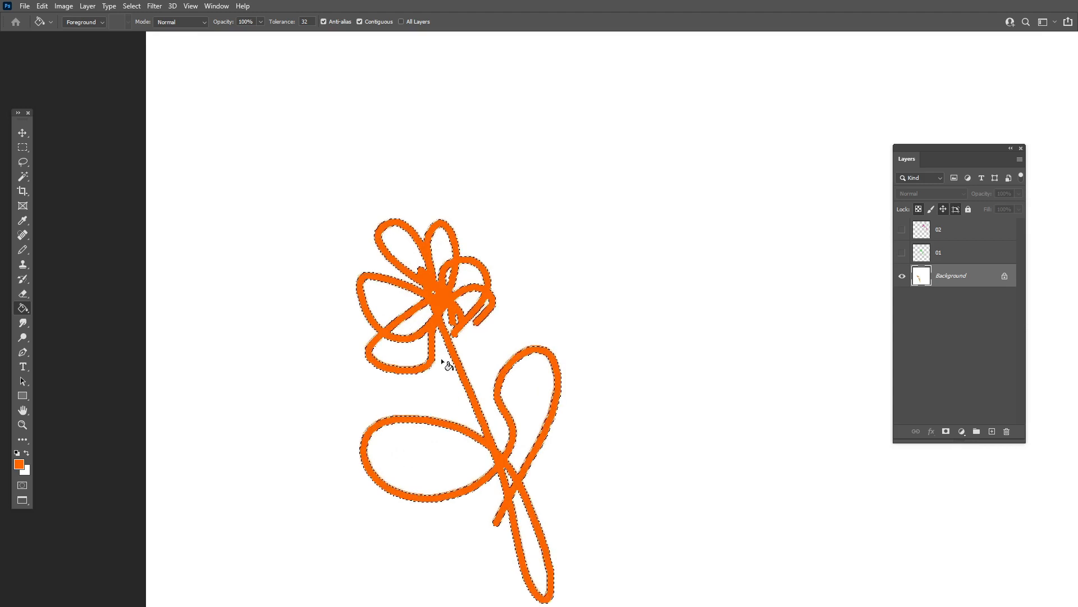
Deselect the recolored flower lines, show layers 01 and 02 with the Background again, and activate layer 01
scroll(428, 352, down, 4)
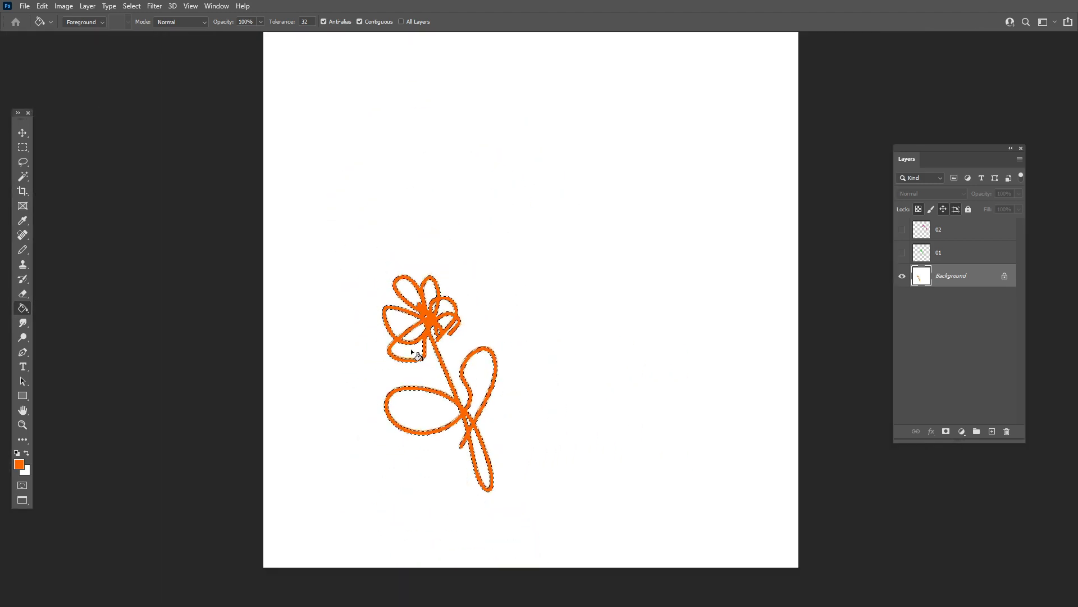
key(ctrl+d)
click(902, 230)
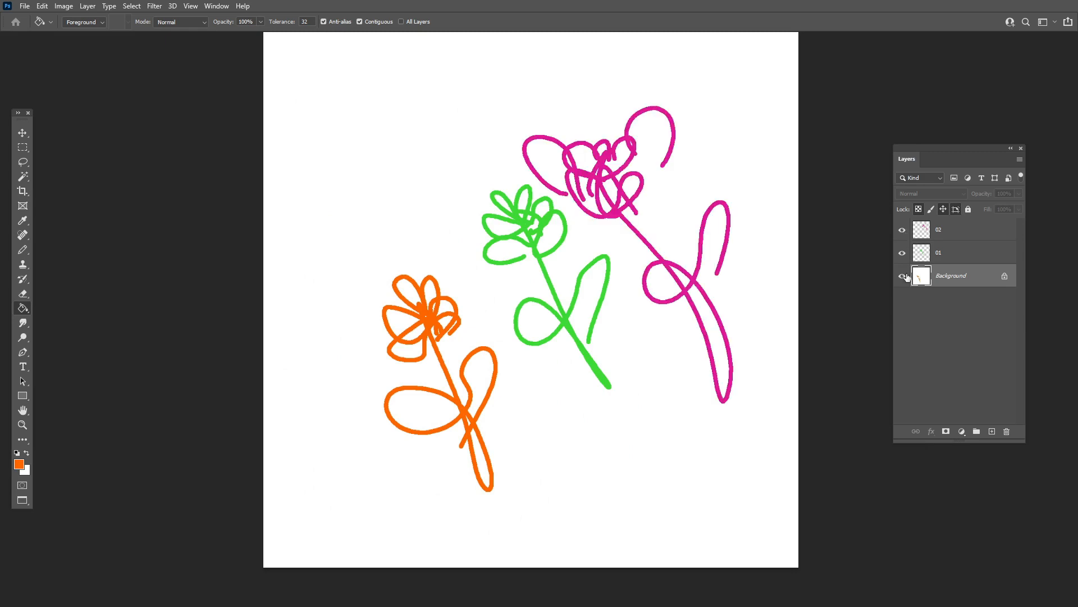
click(902, 276)
click(972, 262)
click(902, 277)
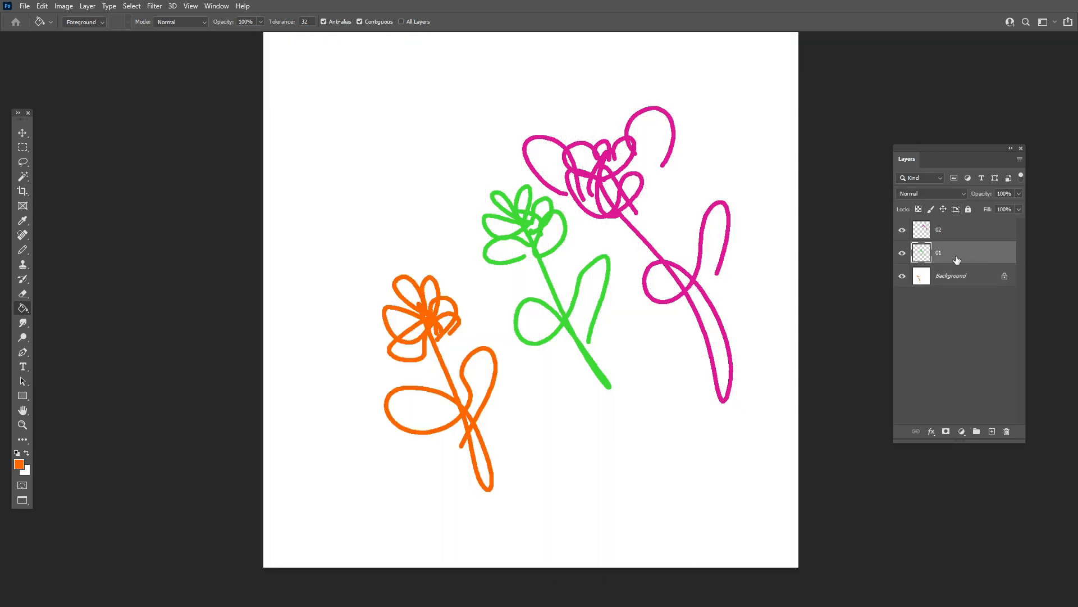
Move layer 01's green flower above the orange one and fill its lines with the orange foreground color
key(v)
drag(519, 222, 386, 111)
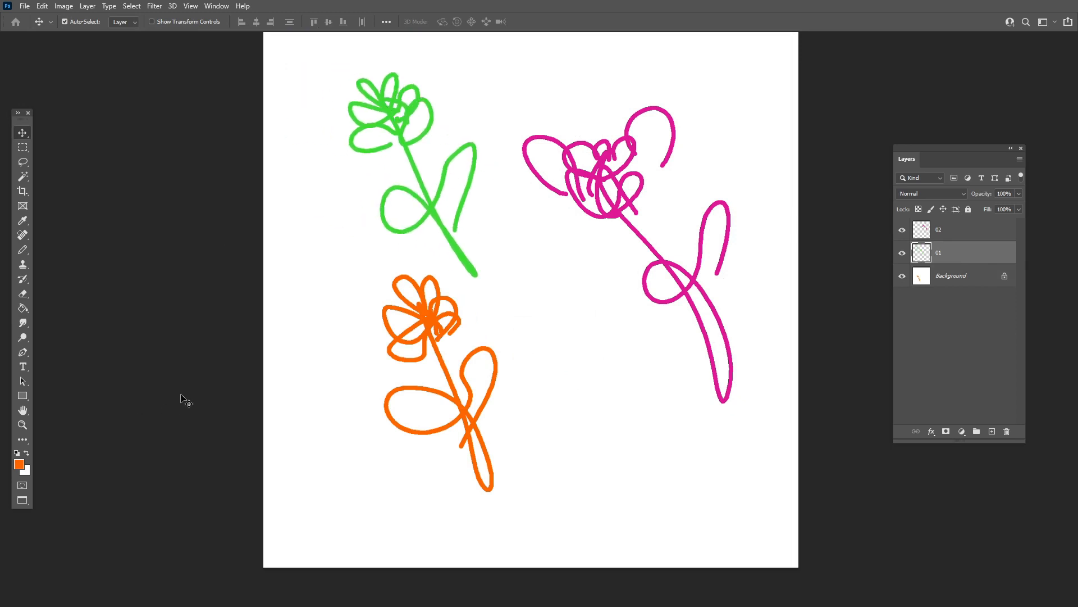
key(alt+shift+BackSpace)
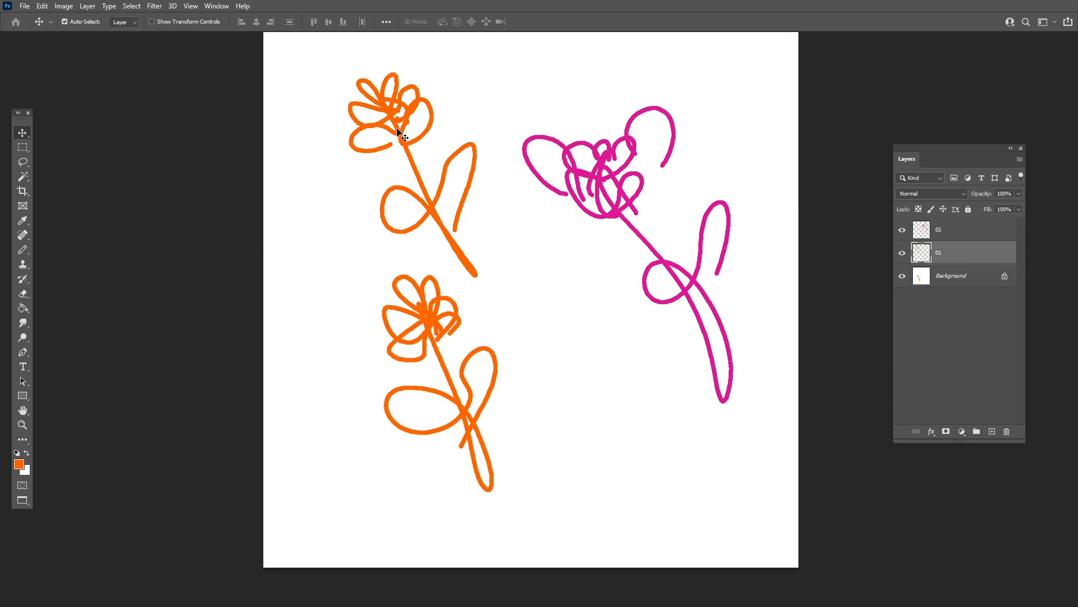
Shift layer 02's magenta flower closer to the orange flowers and set the foreground color to teal 18afb8
drag(567, 152, 523, 183)
click(20, 471)
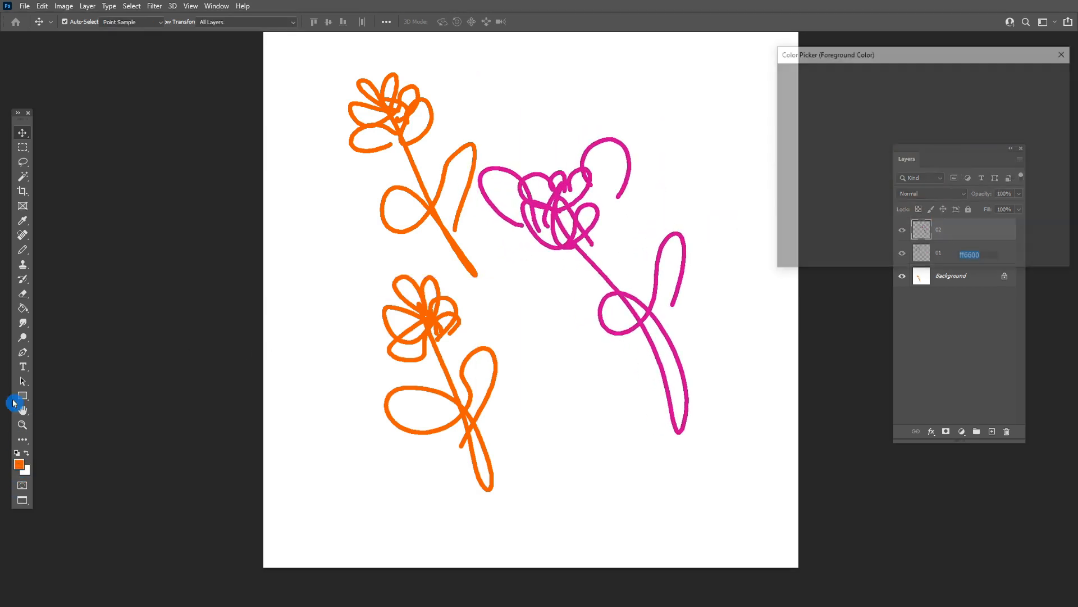
drag(933, 139, 935, 148)
click(904, 112)
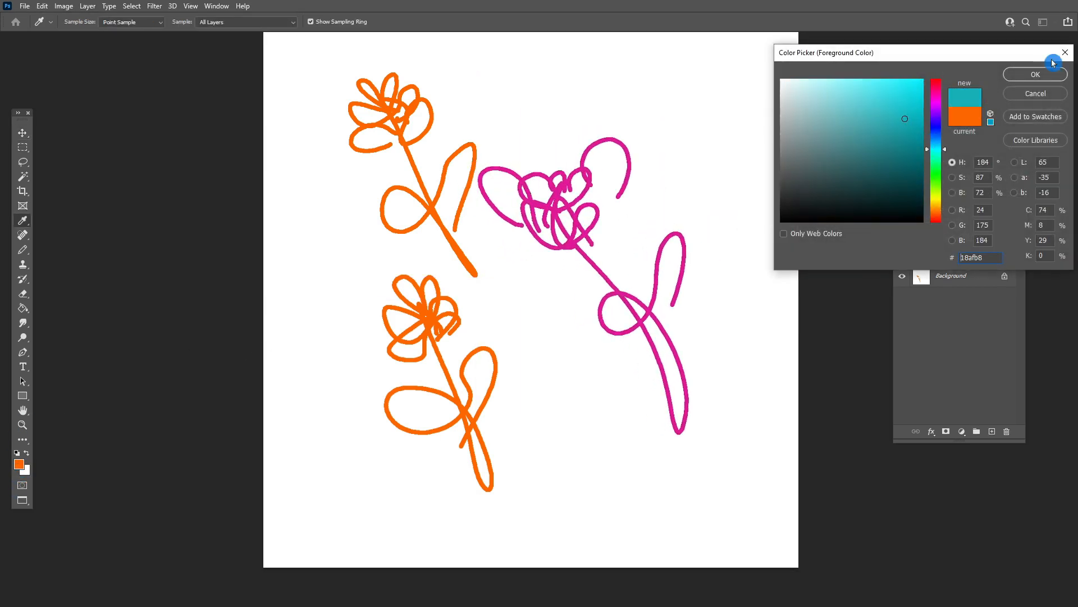
click(1035, 74)
Fill the flower lines on layer 02 with the teal foreground color and move the flower near the canvas's upper edge
drag(550, 177, 570, 169)
key(shift+alt+BackSpace)
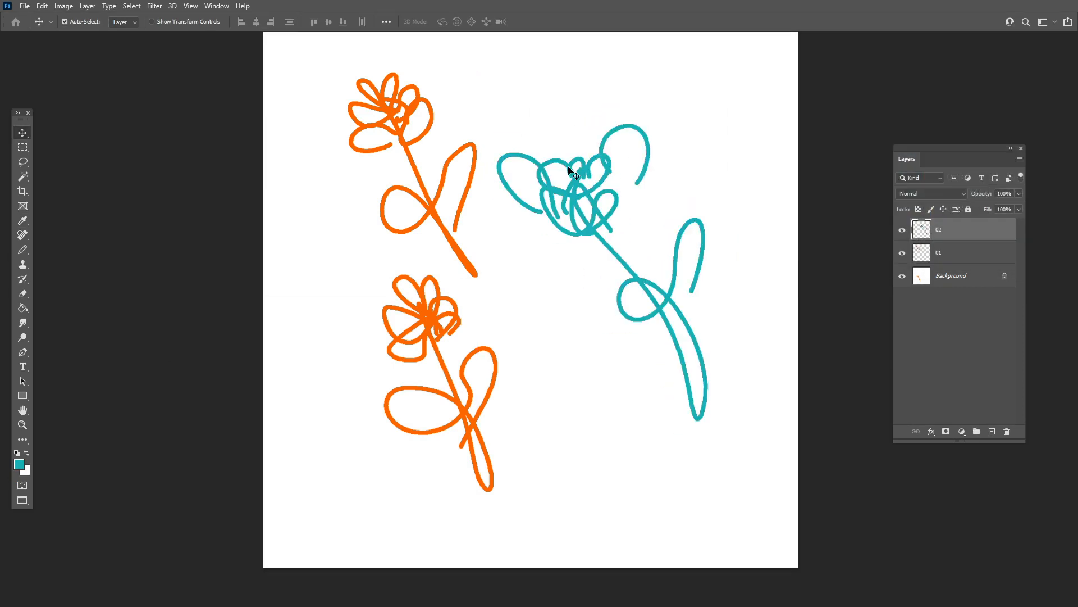
drag(578, 179, 543, 117)
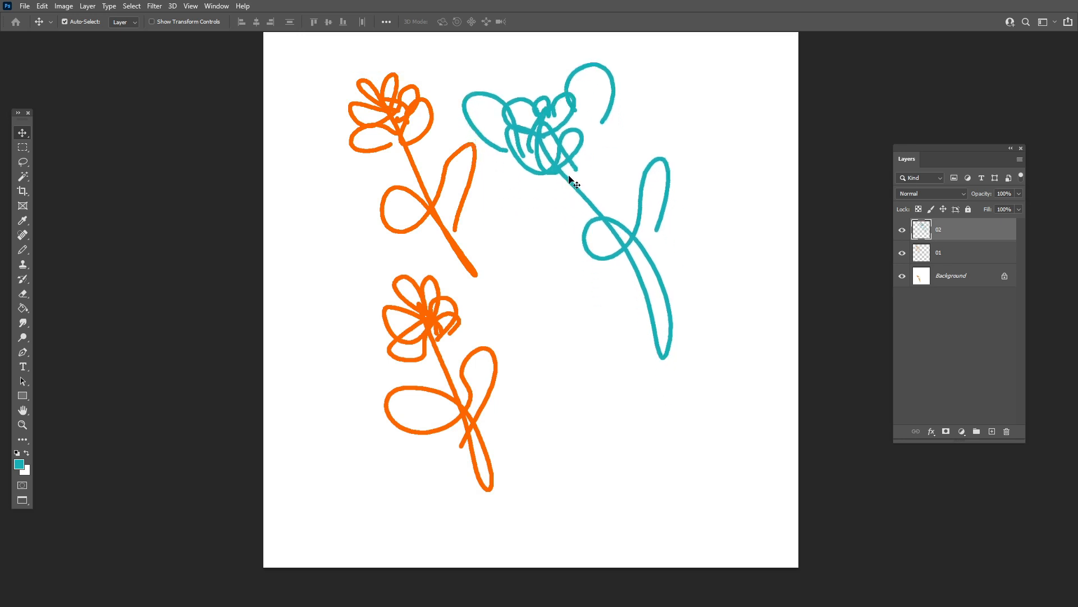
mouse_move(553, 139)
mouse_down()
mouse_move(566, 193)
mouse_move(548, 138)
mouse_up()
scroll(567, 208, down, 3)
scroll(567, 208, up, 4)
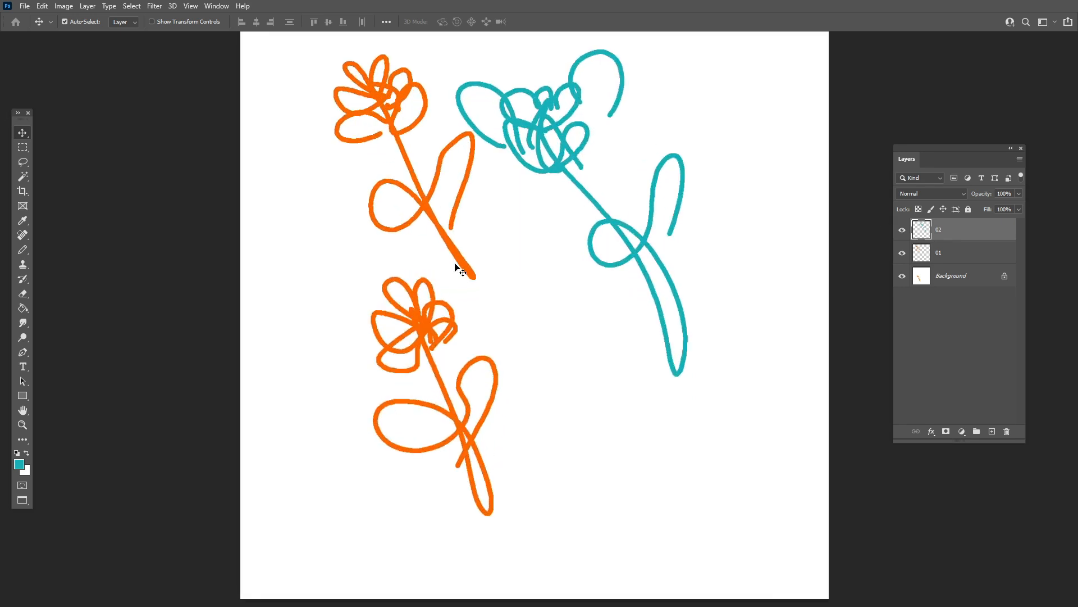
Move layer 01's orange flower behind the teal flower and toggle the visibility of layers 01 and 02 to compare them
drag(460, 260, 639, 328)
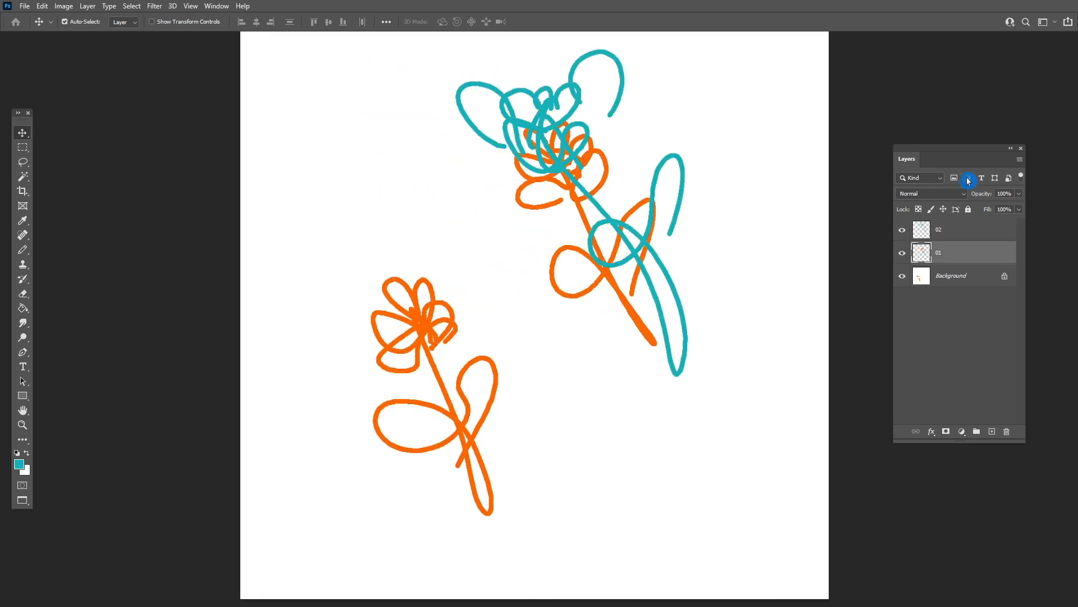
click(902, 253)
click(961, 233)
click(902, 231)
click(903, 231)
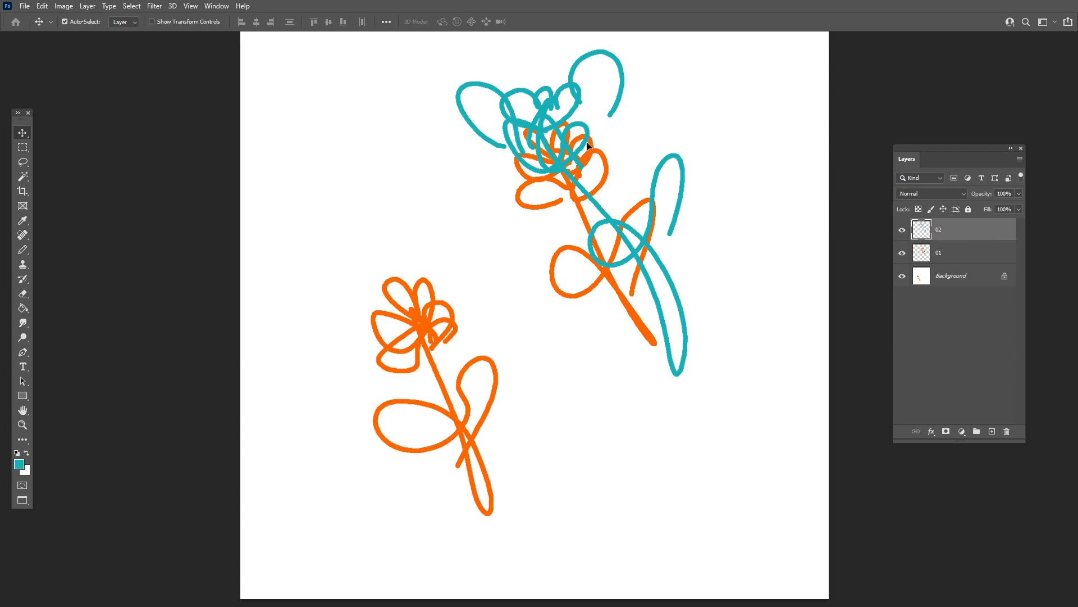
Move the teal flower aside and back over the orange one, and toggle layer 02's visibility off and on
drag(588, 145, 587, 171)
click(626, 188)
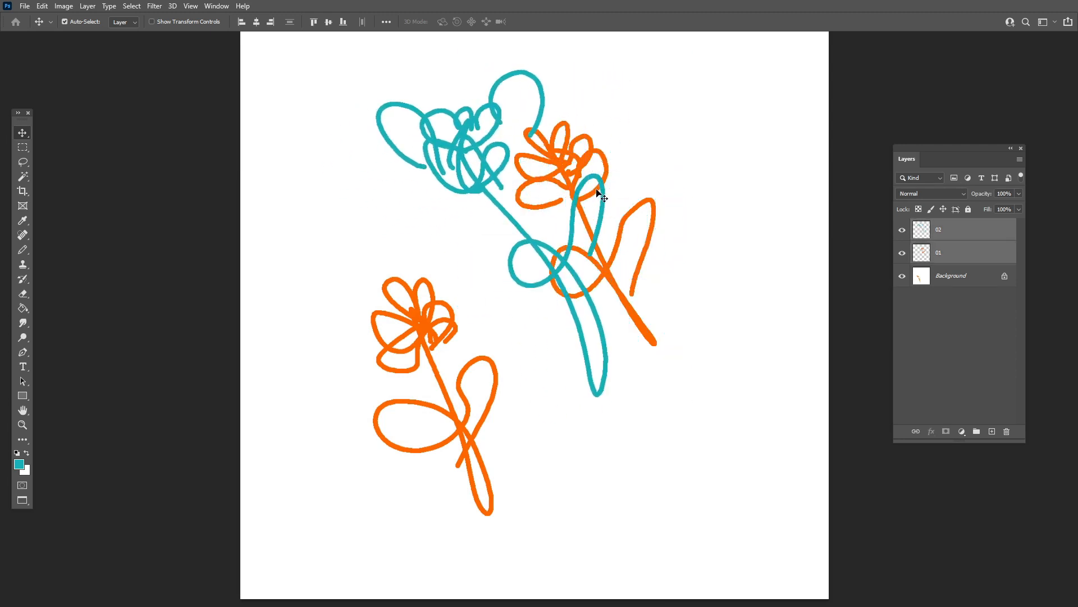
drag(601, 205, 673, 221)
click(902, 230)
click(902, 230)
Place layer 01 above layer 02 in the stacking order and nudge its orange flower slightly down over the teal one
drag(952, 254, 956, 230)
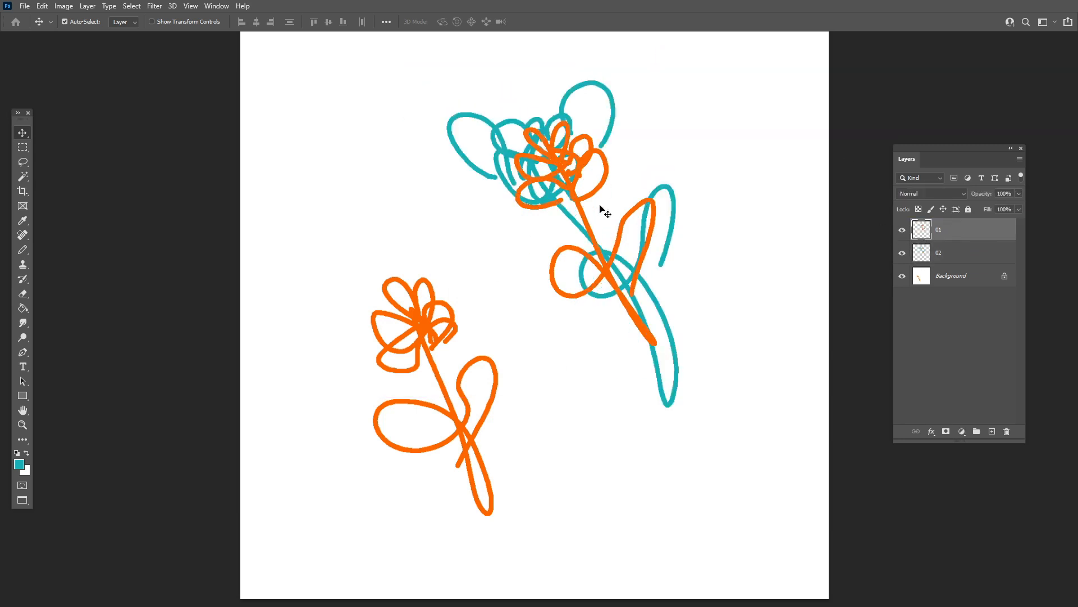
mouse_move(583, 164)
mouse_down()
mouse_move(549, 157)
mouse_move(570, 156)
mouse_move(580, 173)
mouse_up()
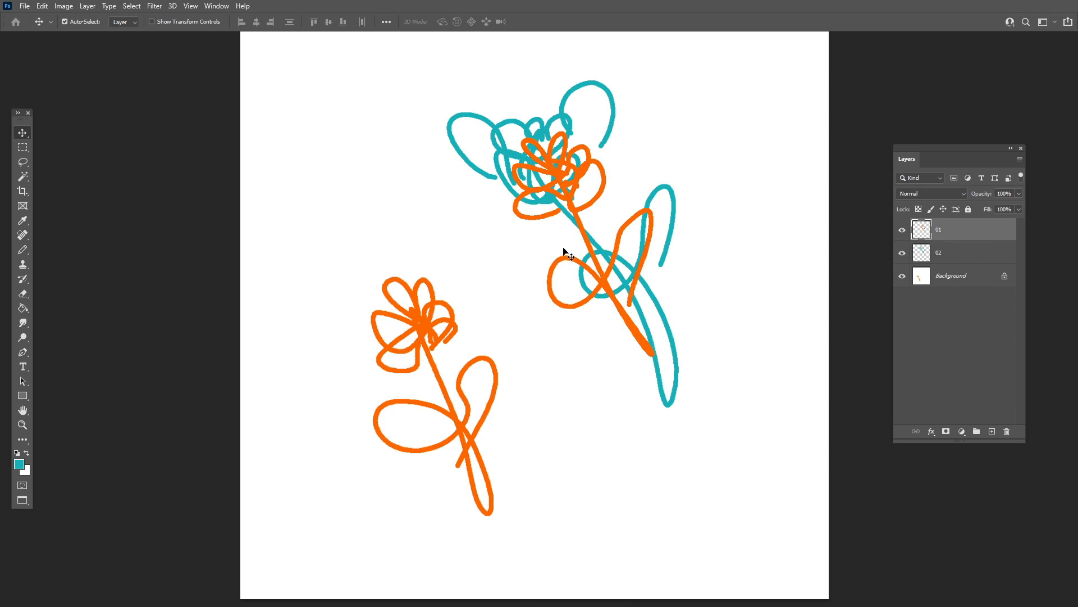
scroll(561, 249, down, 4)
scroll(566, 247, up, 2)
key(ctrl)
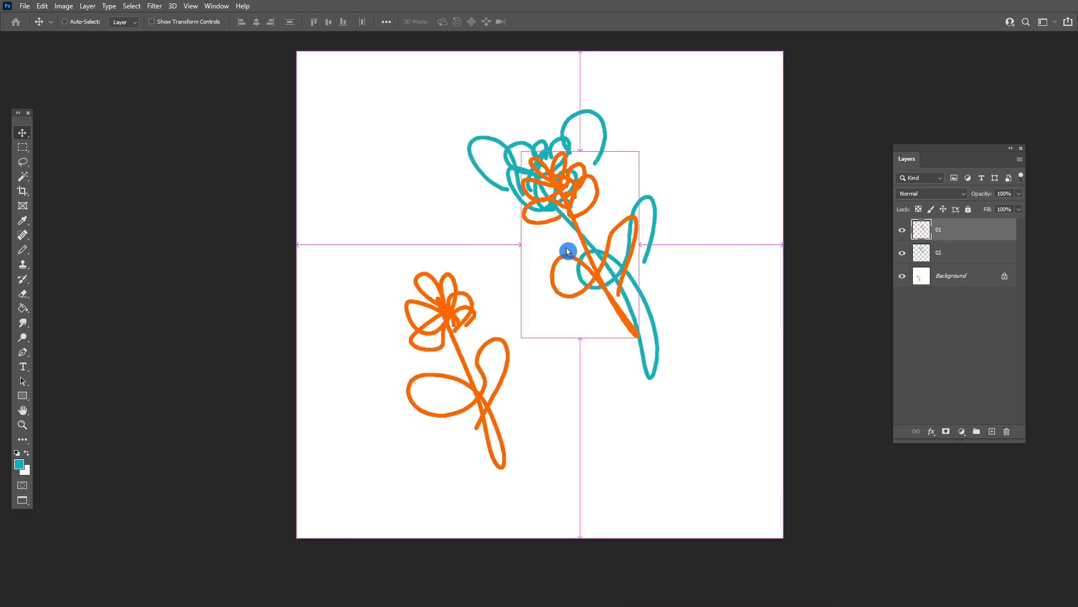
key(ctrl+o)
double_click(491, 312)
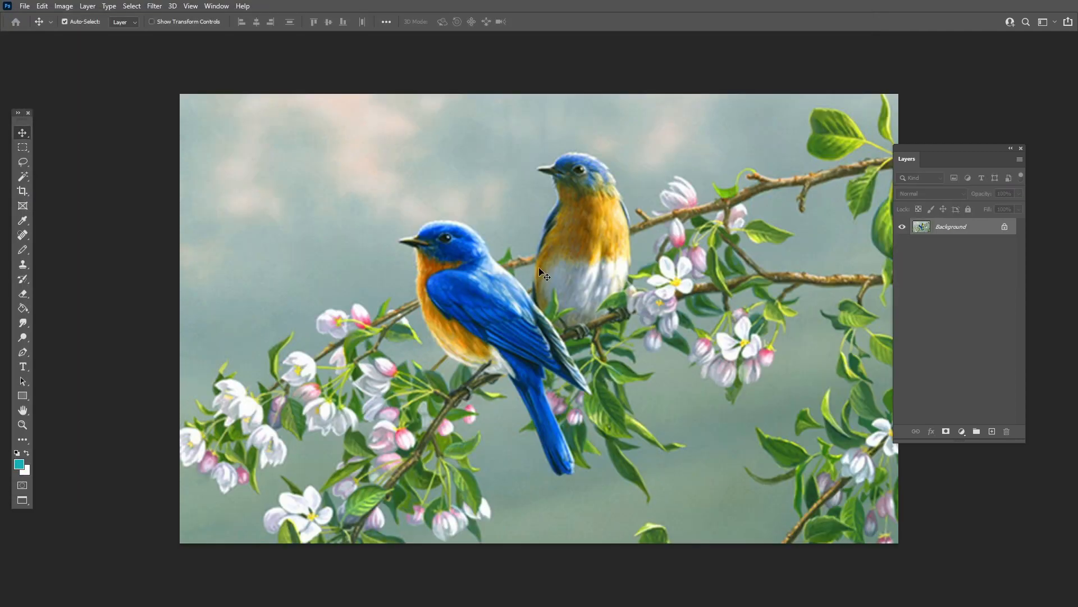
scroll(568, 268, up, 1)
Try several rectangular selections over the bird image with the Rectangular Marquee Tool and deselect them
key(m)
drag(342, 120, 661, 412)
key(ctrl+d)
drag(333, 126, 448, 240)
drag(581, 311, 604, 327)
drag(619, 344, 699, 411)
key(ctrl+d)
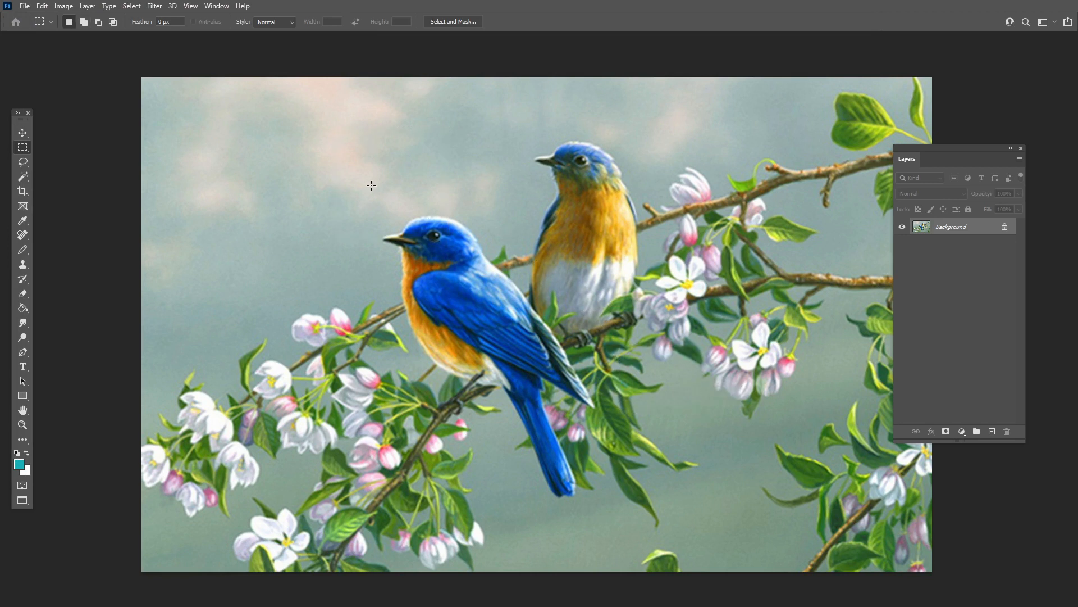
mouse_move(374, 119)
mouse_down()
mouse_move(530, 260)
mouse_move(648, 343)
mouse_up()
key(ctrl+d)
Select a square area around both birds, change the screen mode to show the document tabs, and paste the copied area into Untitled-1
mouse_move(323, 111)
mouse_down()
mouse_move(685, 379)
mouse_move(719, 430)
mouse_up()
key(f)
key(f)
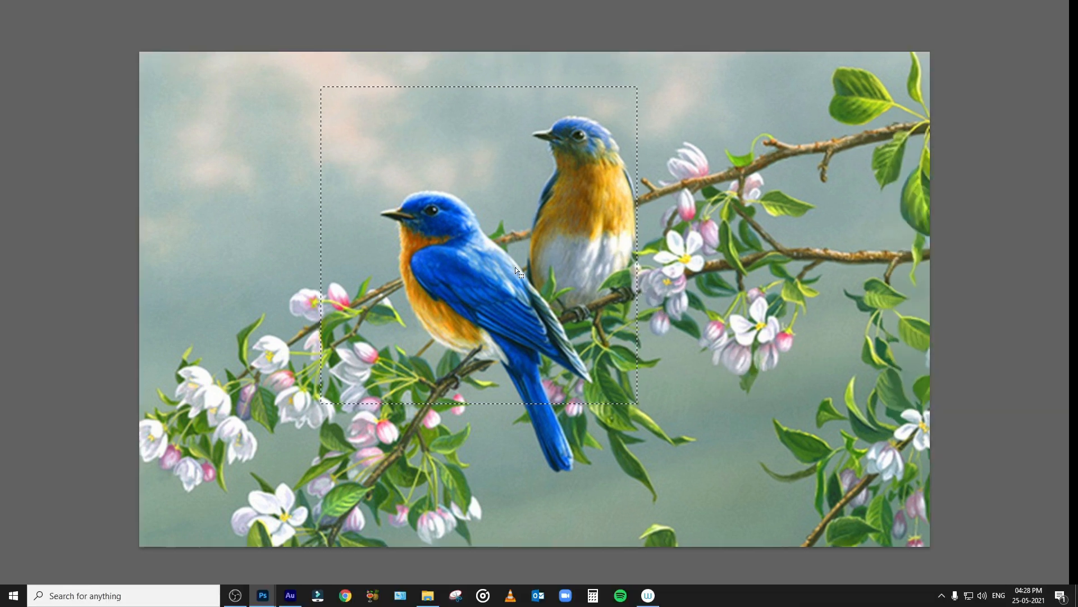
key(ctrl+c)
click(191, 59)
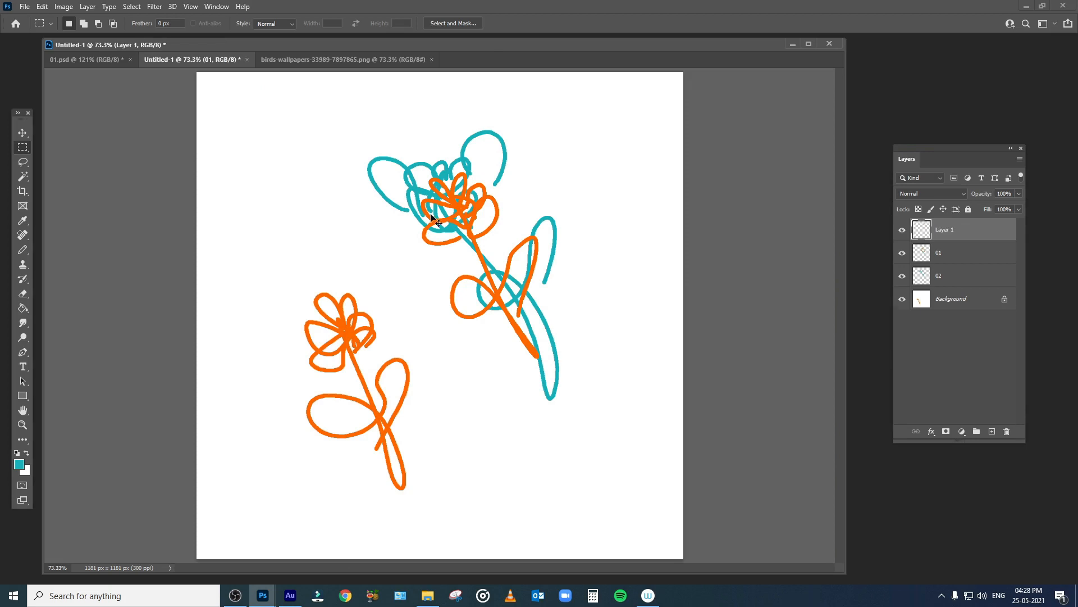
key(ctrl+v)
key(v)
Return to the bird image and select a smaller square area around the blue bird's head and upper body
click(304, 61)
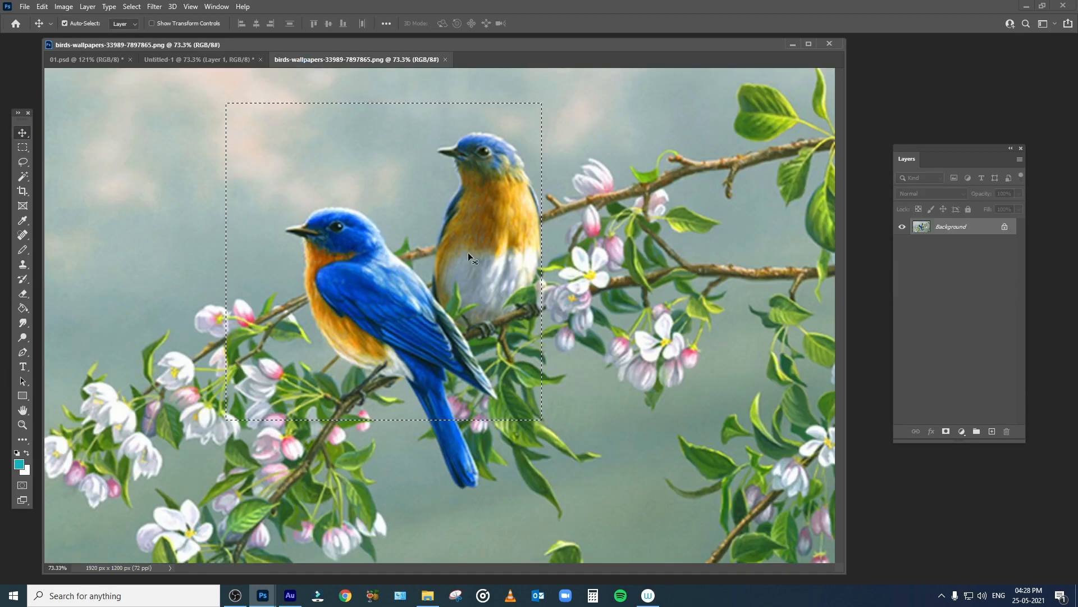
click(23, 147)
click(101, 149)
click(327, 182)
drag(437, 300, 359, 238)
drag(247, 162, 428, 344)
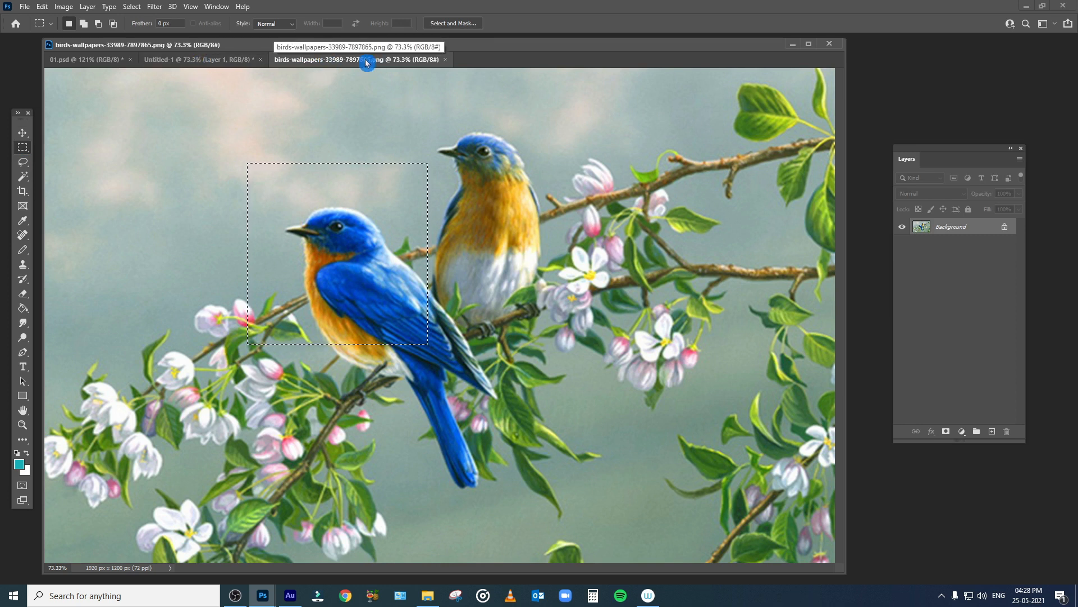
Paste the smaller bird crop into Untitled-1 and move it toward the canvas's upper-left corner
click(202, 60)
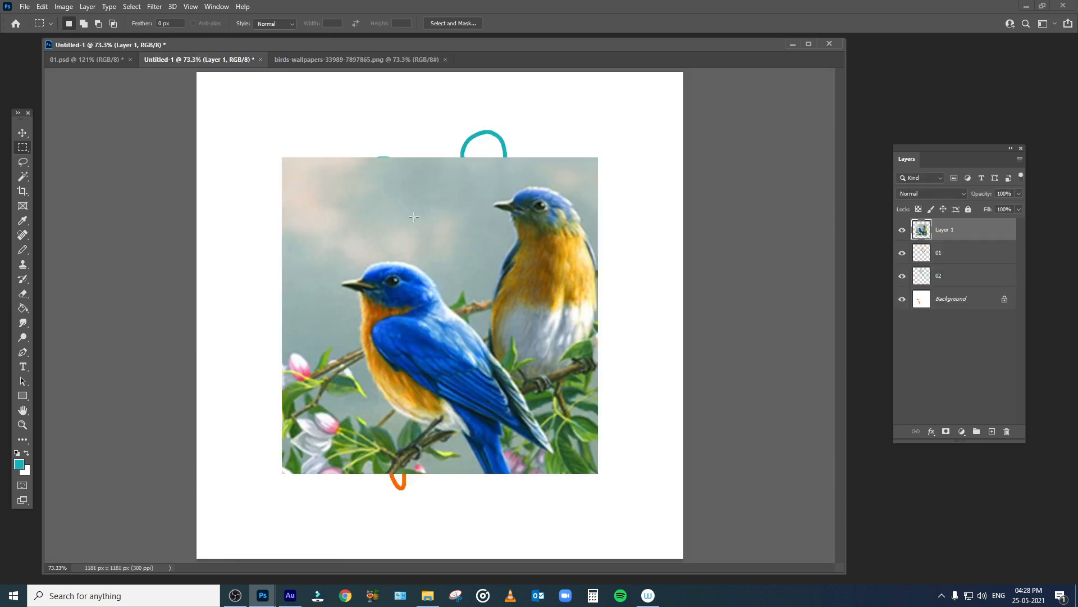
key(ctrl+minus)
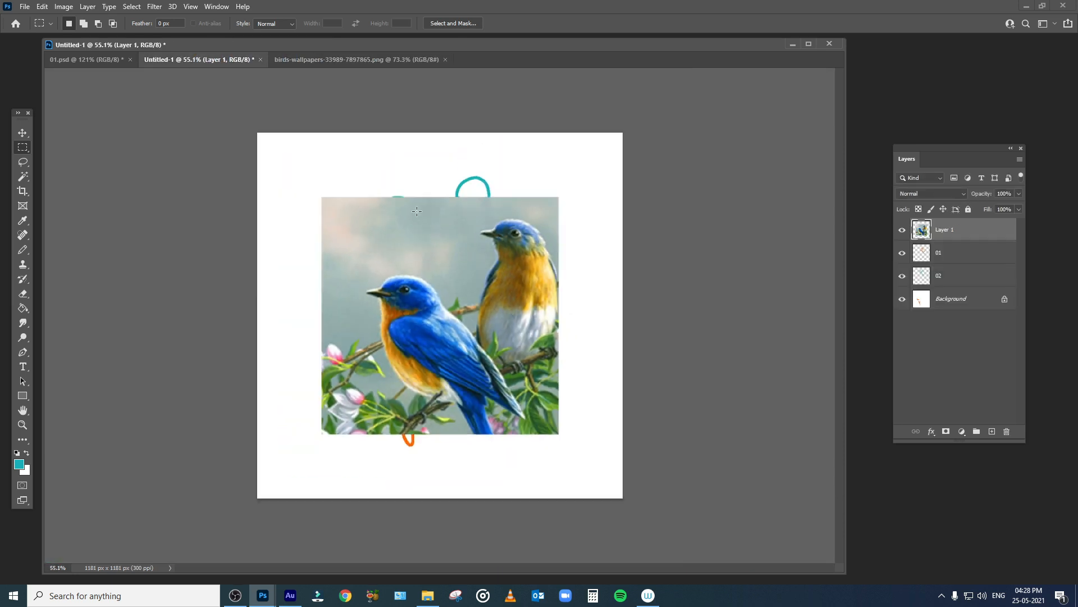
key(ctrl+v)
key(v)
drag(457, 264, 368, 150)
Delete the larger two-bird crop from Untitled-1, reposition the small bird crop, and close the bird wallpaper image
click(522, 239)
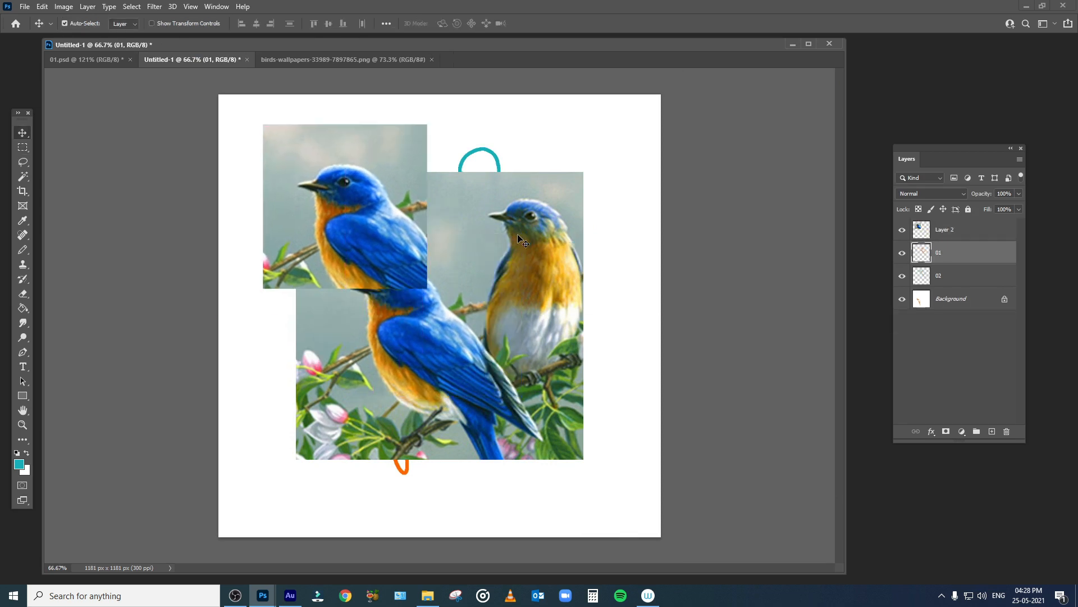
key(Delete)
mouse_move(305, 232)
mouse_down()
mouse_move(383, 271)
mouse_move(319, 262)
mouse_up()
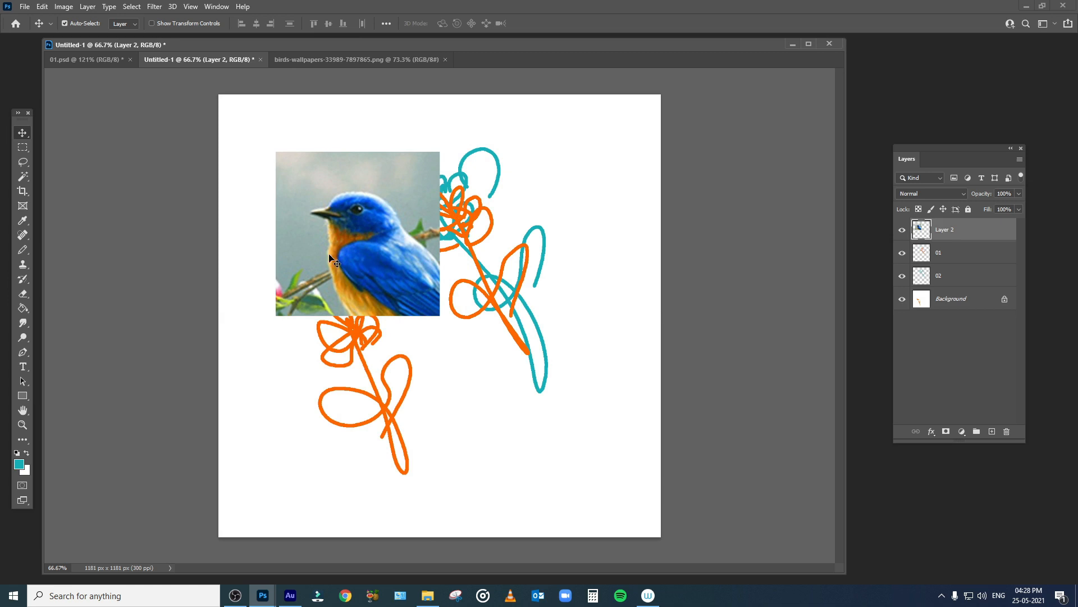
click(394, 63)
key(ctrl+w)
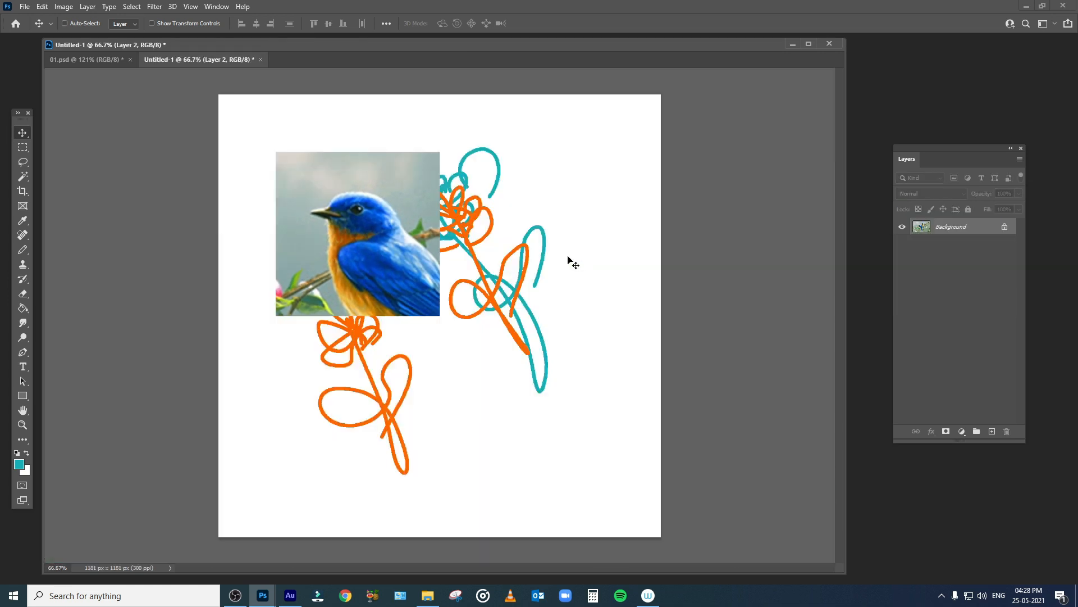
Open the 3157370 image from the PS TUTORIAL VIDEO FOR BEGINNERS folder on the Desktop
key(ctrl+o)
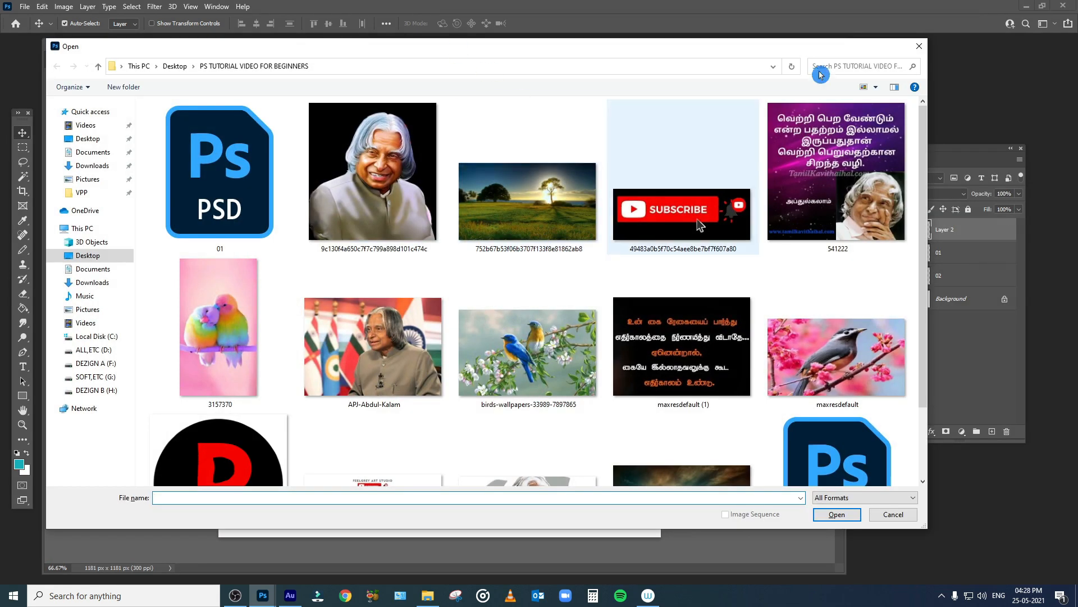
click(911, 41)
click(25, 6)
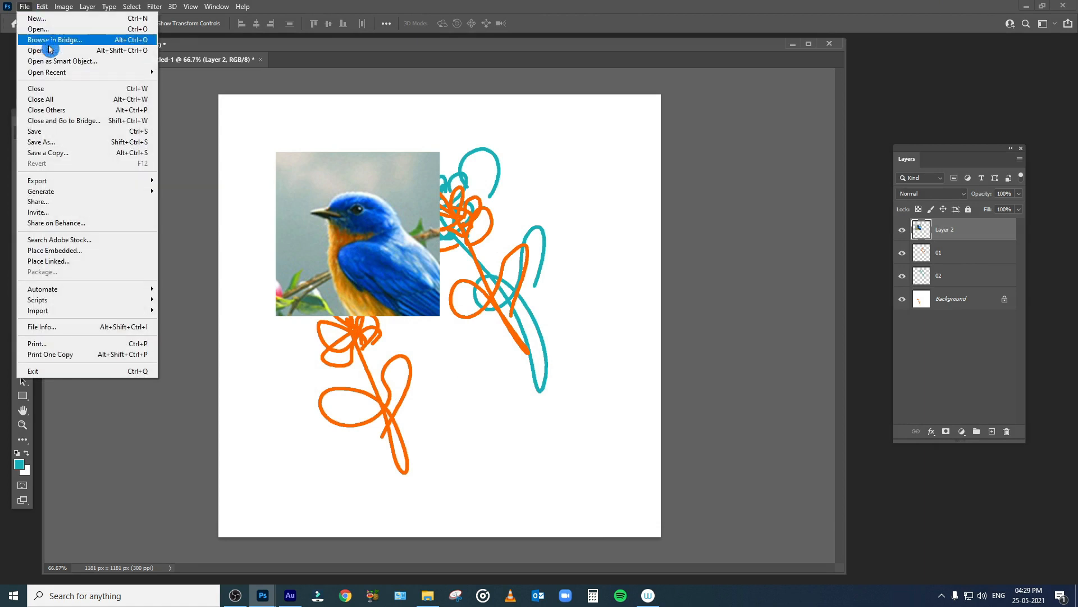
click(84, 29)
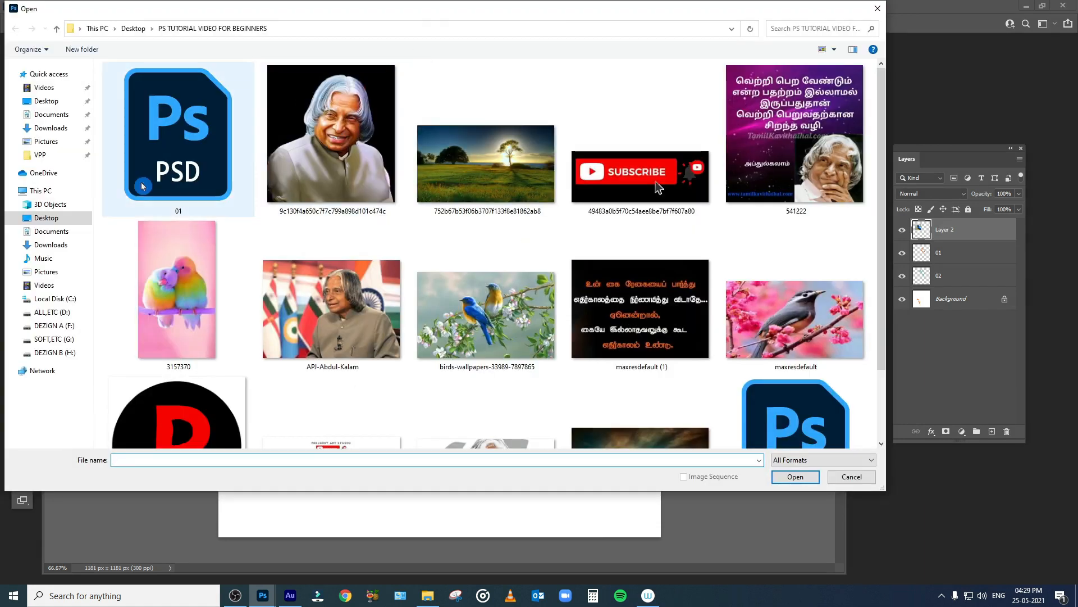
click(71, 231)
click(71, 220)
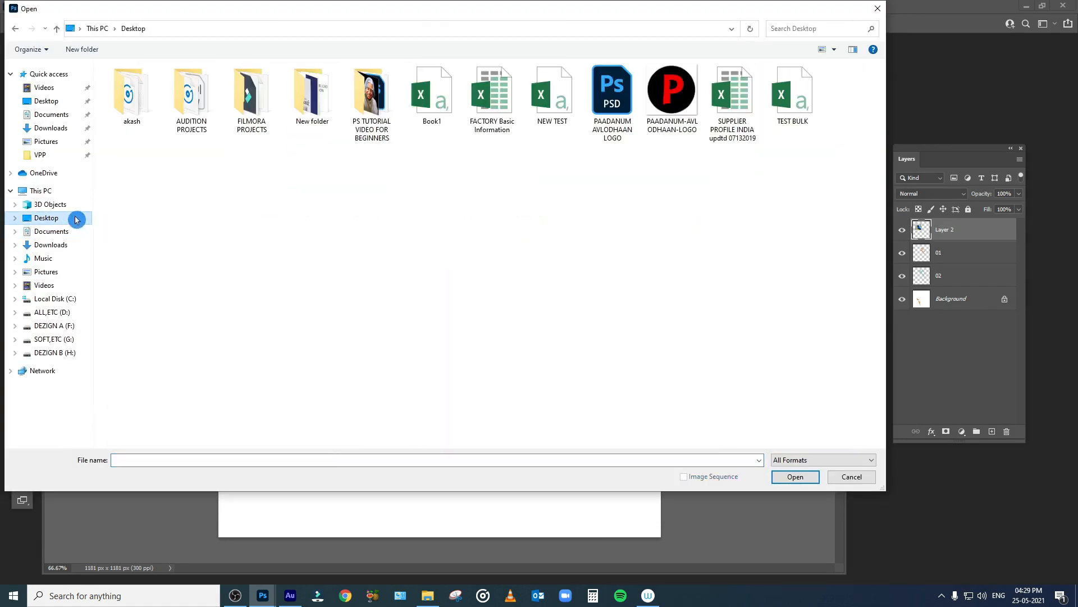
click(346, 118)
double_click(346, 118)
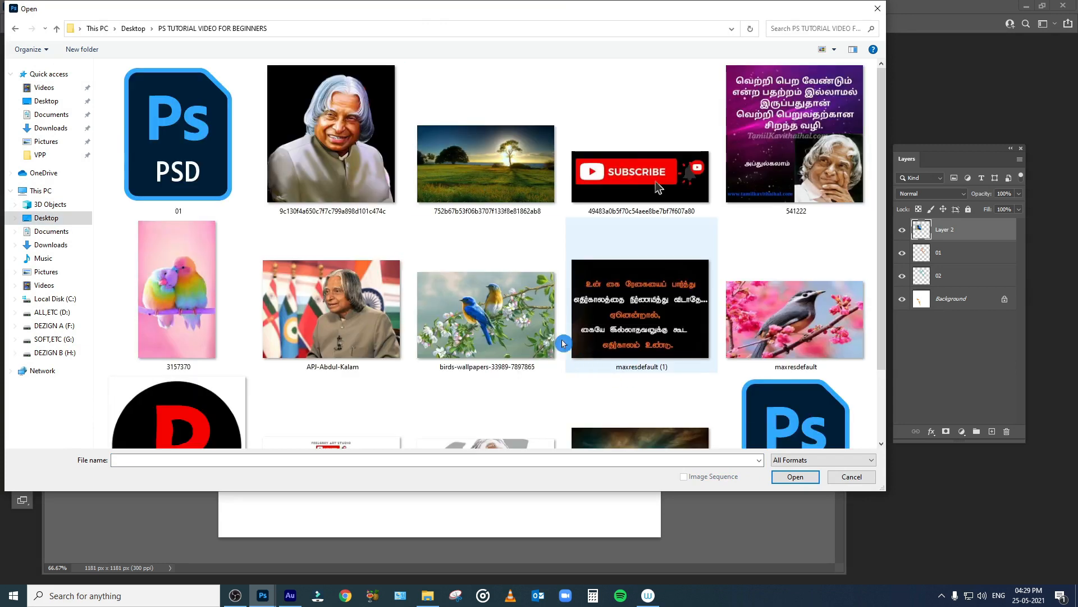
double_click(196, 288)
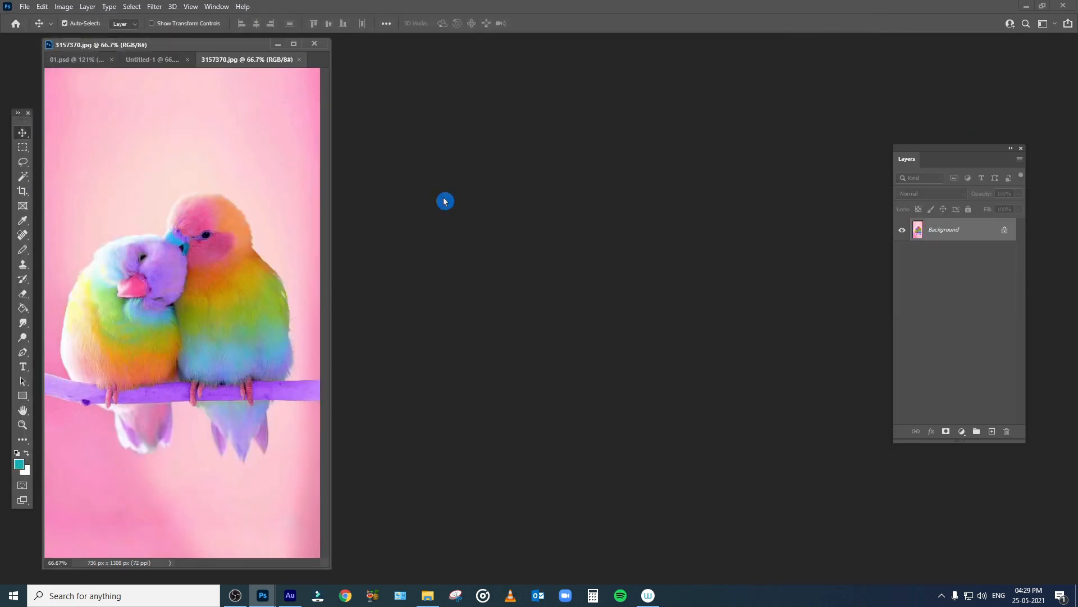
Try free and square rectangular selections over the two parrots, adding second areas, and deselect them
drag(22, 147, 192, 271)
drag(206, 276, 259, 307)
shift+drag(101, 178, 192, 272)
shift+drag(206, 276, 259, 299)
key(ctrl+d)
drag(111, 171, 181, 238)
shift+drag(202, 258, 266, 309)
key(ctrl+d)
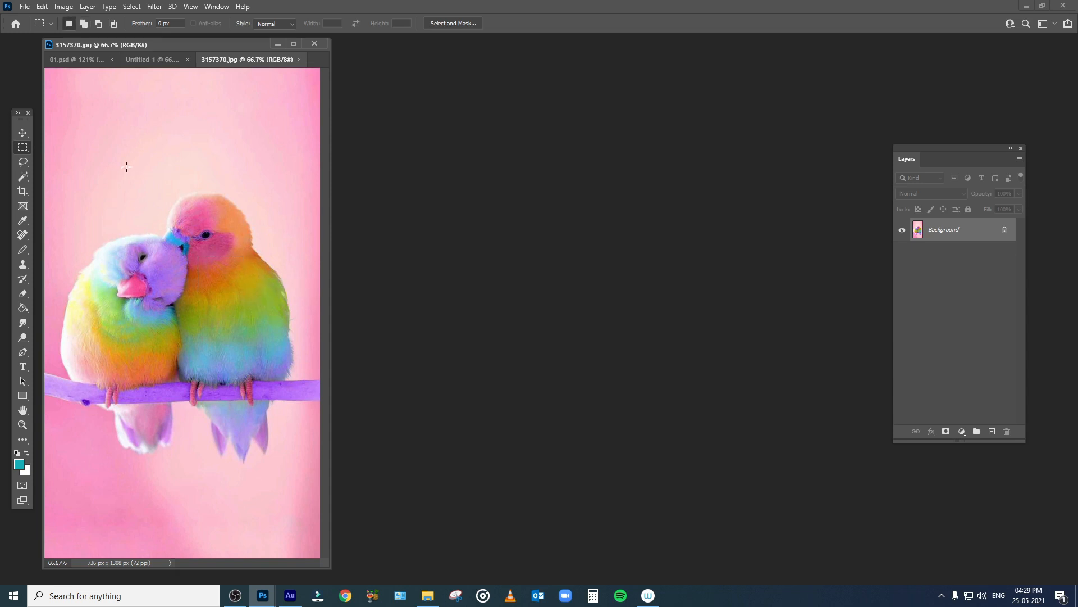
Select a perfectly square area around the two parrots' heads with the Rectangular Marquee Tool
drag(90, 188, 123, 221)
key(ctrl+d)
shift+drag(129, 178, 260, 315)
key(ctrl+d)
shift+drag(102, 145, 295, 305)
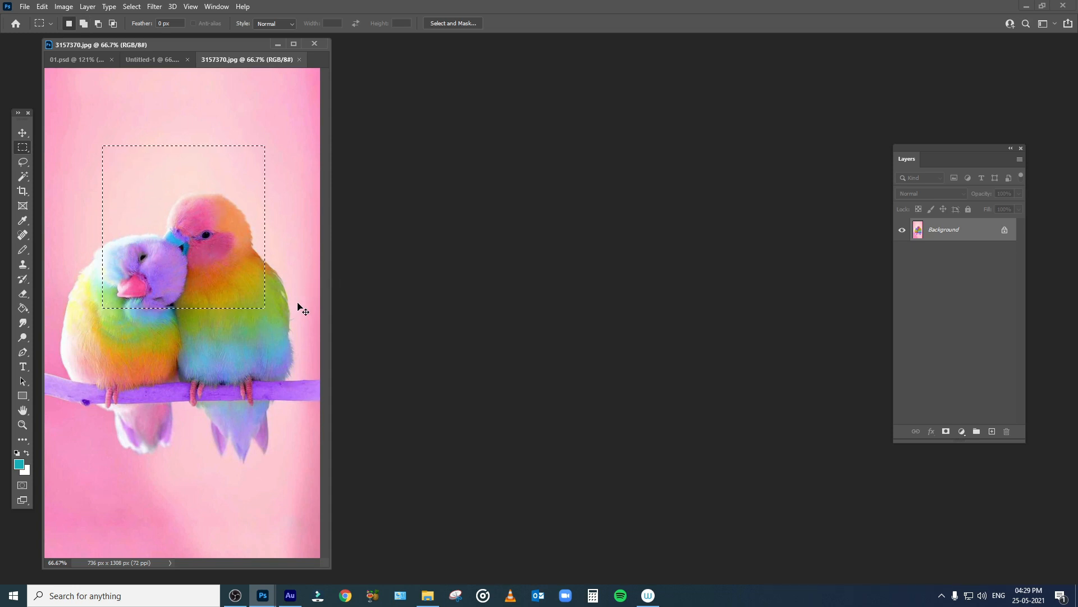
Paste the copied square parrot crop into Untitled-1 and switch the document to full-screen view
click(151, 58)
key(ctrl+v)
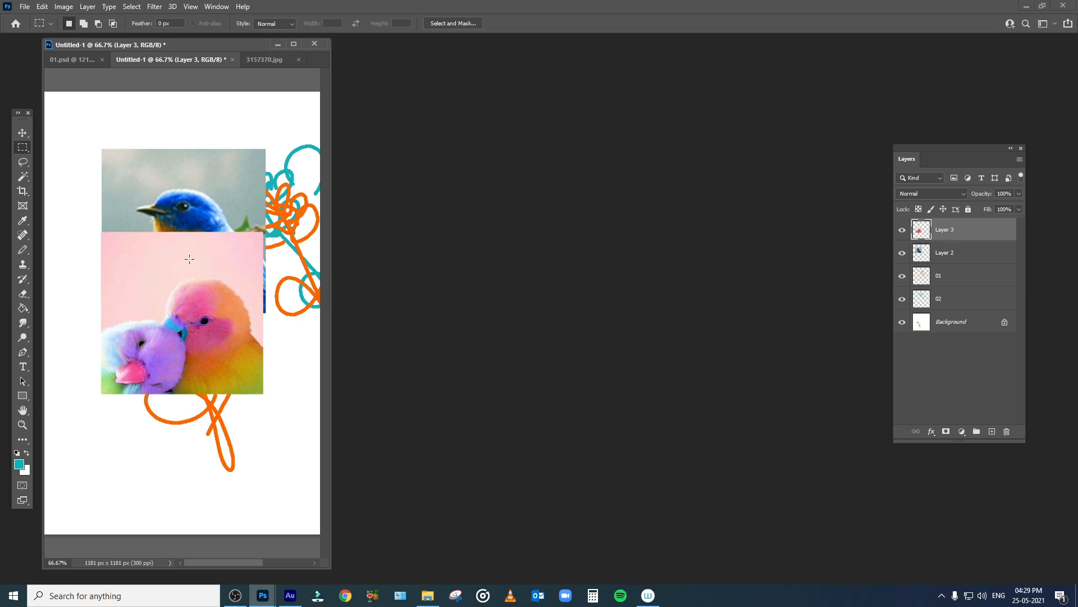
key(f)
scroll(397, 282, up, 3)
click(22, 133)
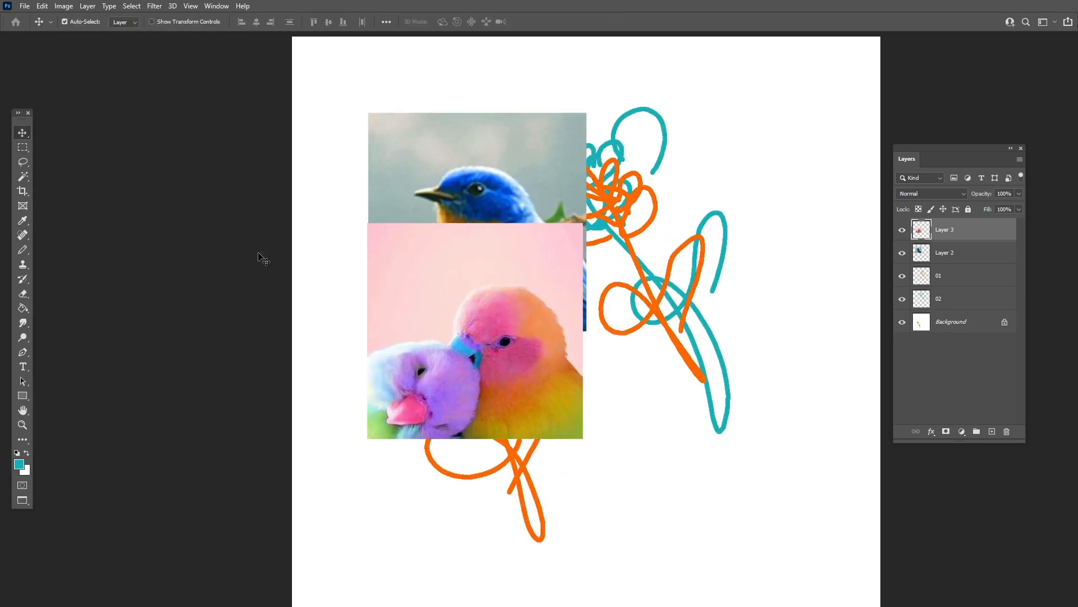
Select the pasted parrot crop's layer on the canvas and move the crop directly over the bluebird crop
right_click(493, 280)
click(523, 285)
drag(528, 319, 507, 220)
right_click(486, 208)
click(513, 223)
Toggle the visibility of Layer 3 and Layer 2 and select each in turn to examine how the crops stack
click(902, 231)
click(902, 230)
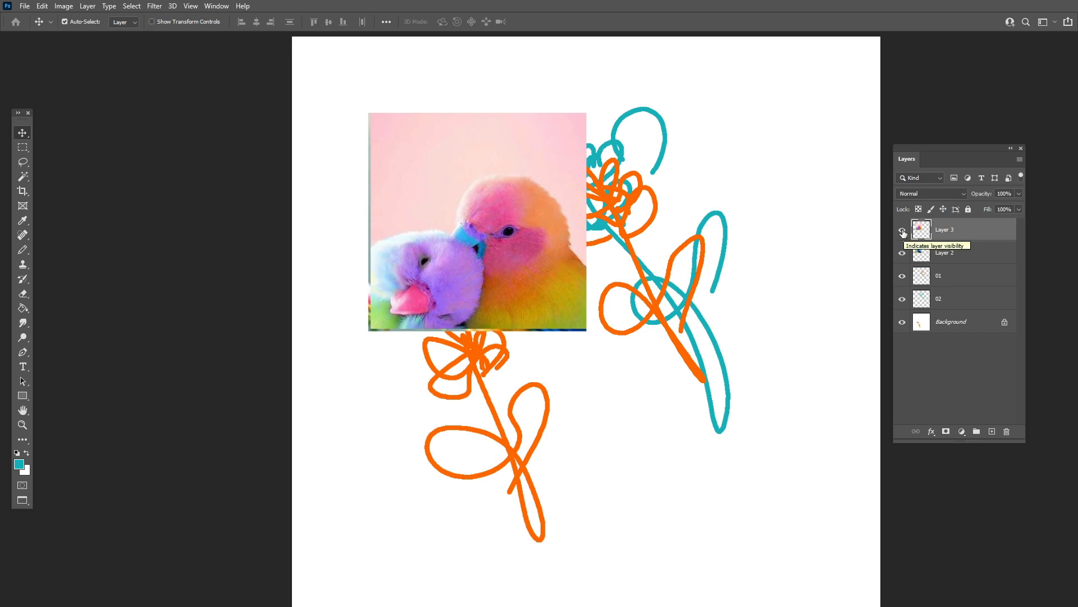
click(903, 231)
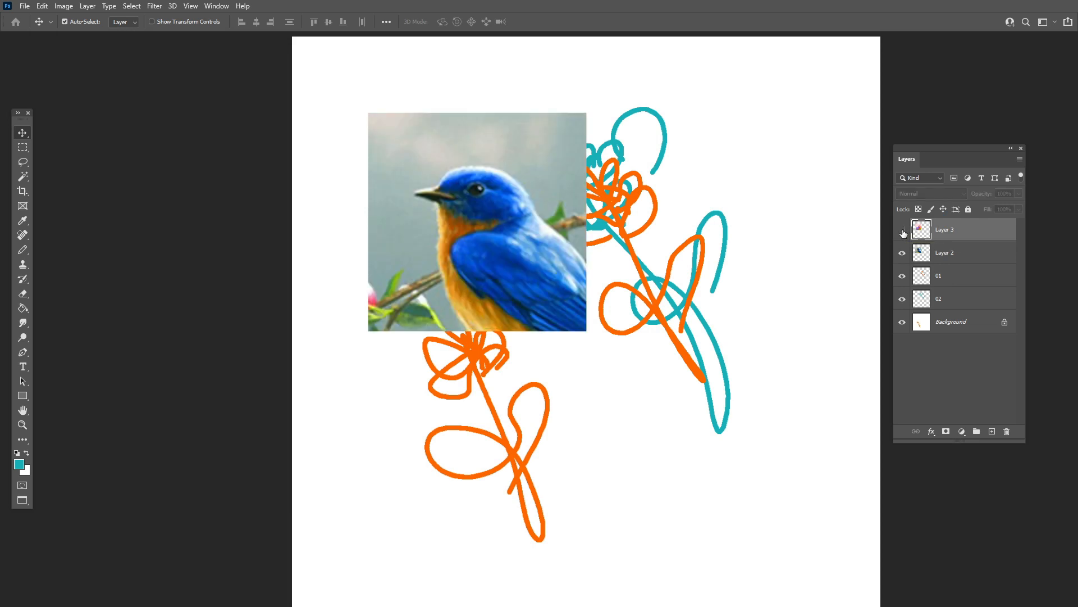
click(903, 253)
click(904, 251)
click(903, 231)
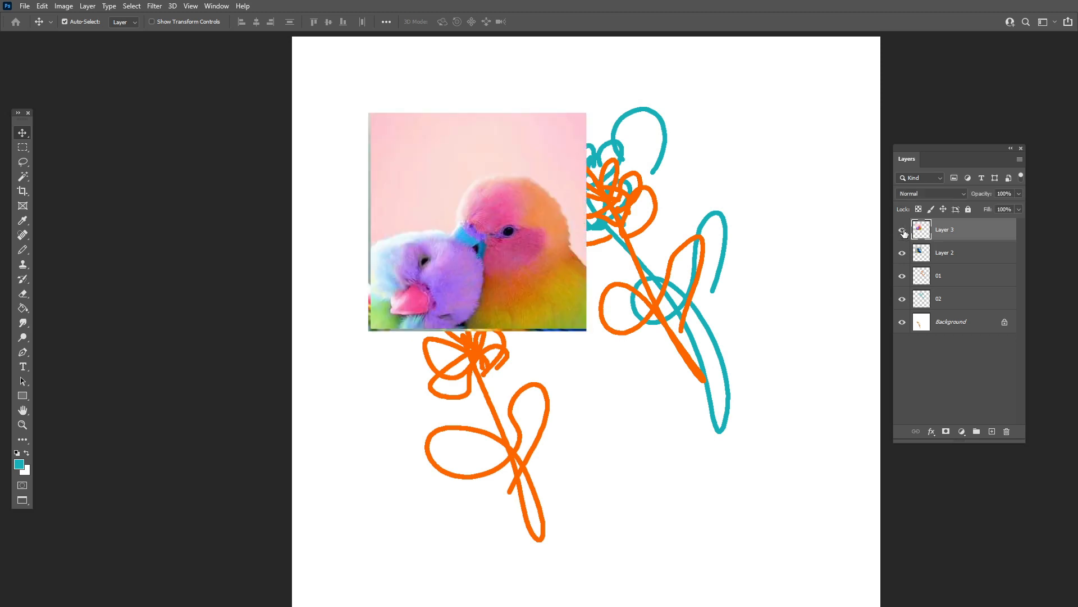
click(961, 253)
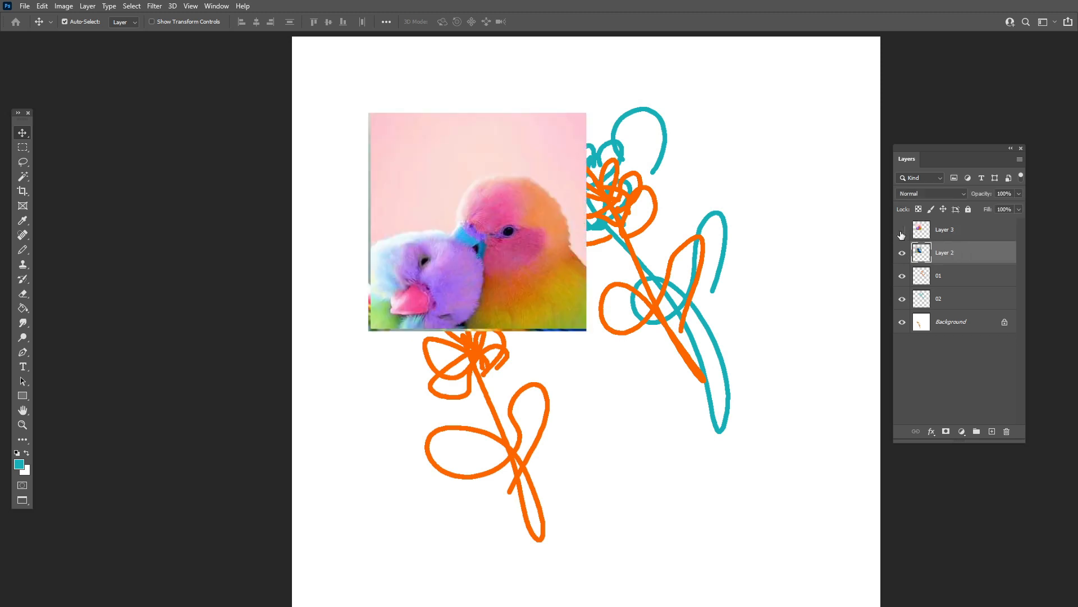
click(901, 231)
click(901, 232)
click(978, 234)
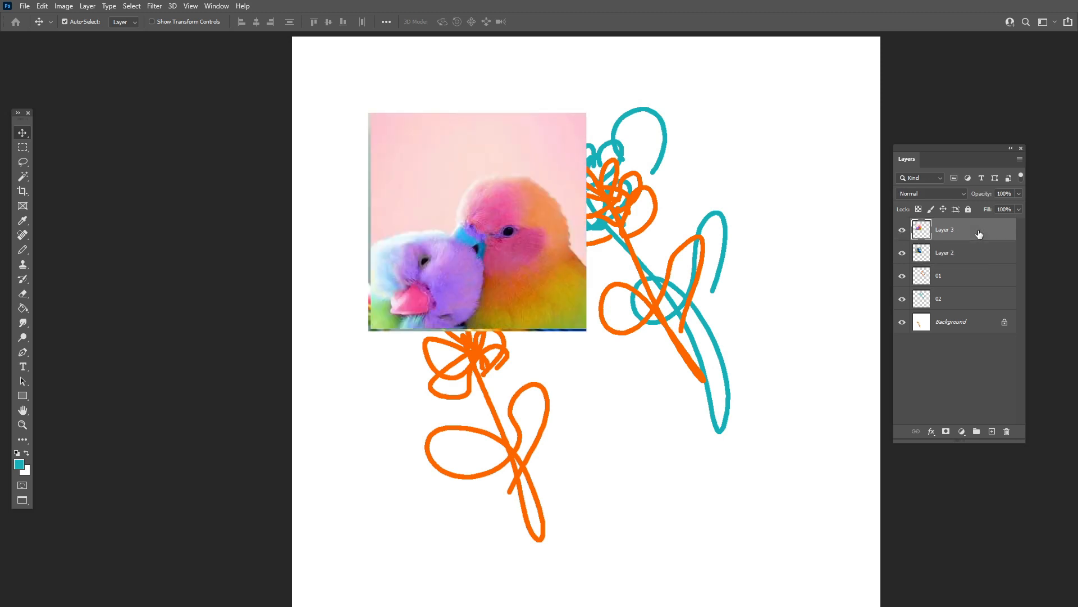
Reorder Layer 2 above Layer 3 and toggle the top layer's visibility to check the stacking
drag(969, 259, 971, 231)
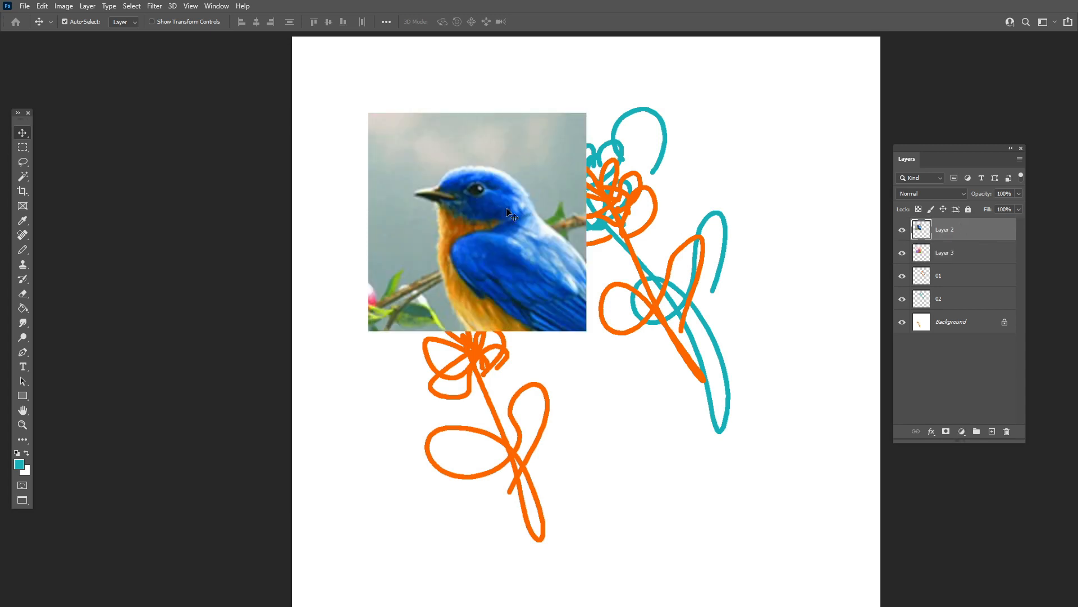
click(904, 239)
click(905, 238)
click(905, 238)
Offset the bluebird crop down and to the right so that it only partly overlaps the parrot crop
drag(544, 245, 655, 320)
click(466, 191)
mouse_move(435, 182)
mouse_down()
mouse_move(517, 211)
mouse_move(482, 217)
mouse_move(448, 192)
mouse_up()
drag(615, 269, 591, 273)
scroll(591, 274, down, 1)
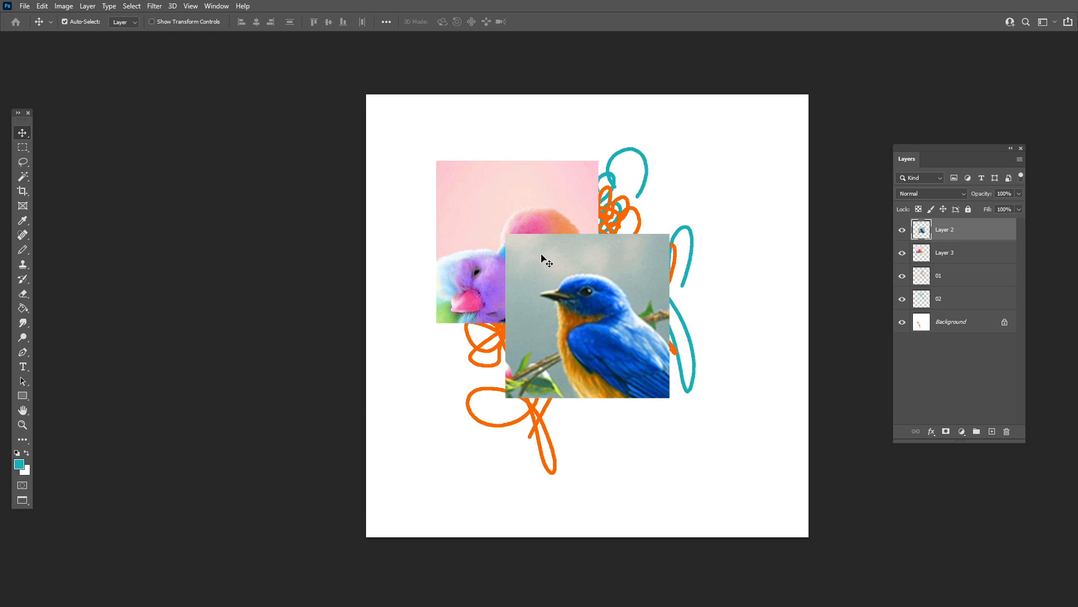
Close Untitled-1 without saving it and close the 3157370 parrot image
key(ctrl+w)
click(552, 228)
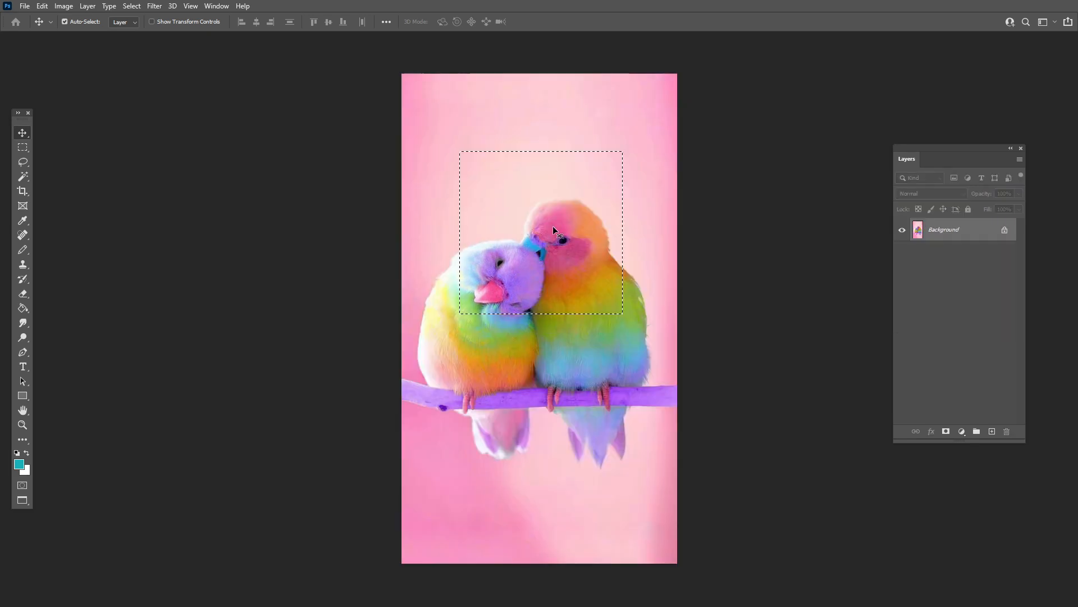
key(ctrl+w)
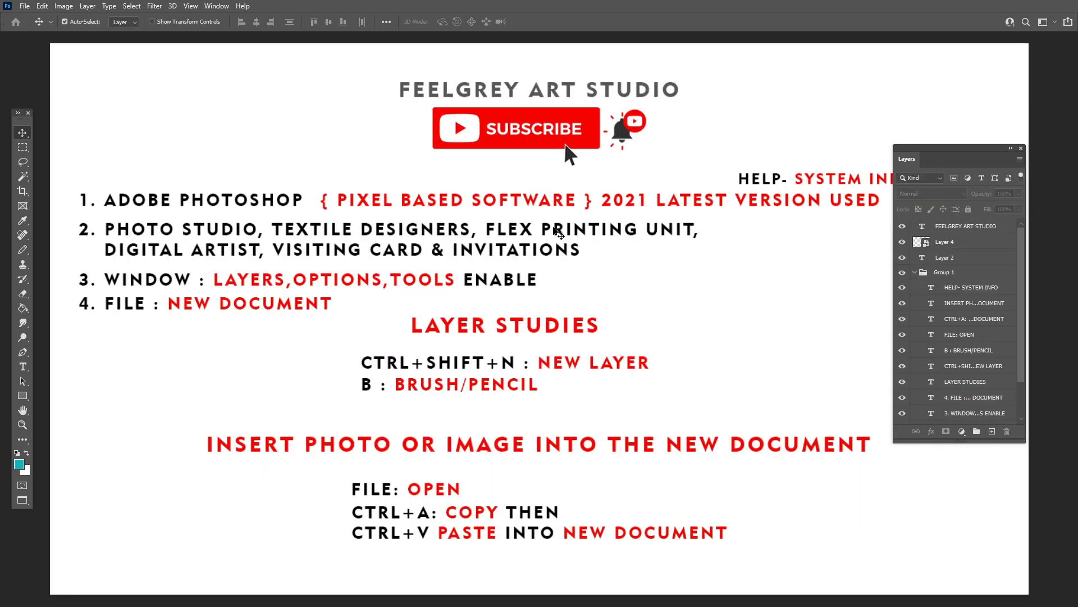
key(ctrl+n)
click(725, 200)
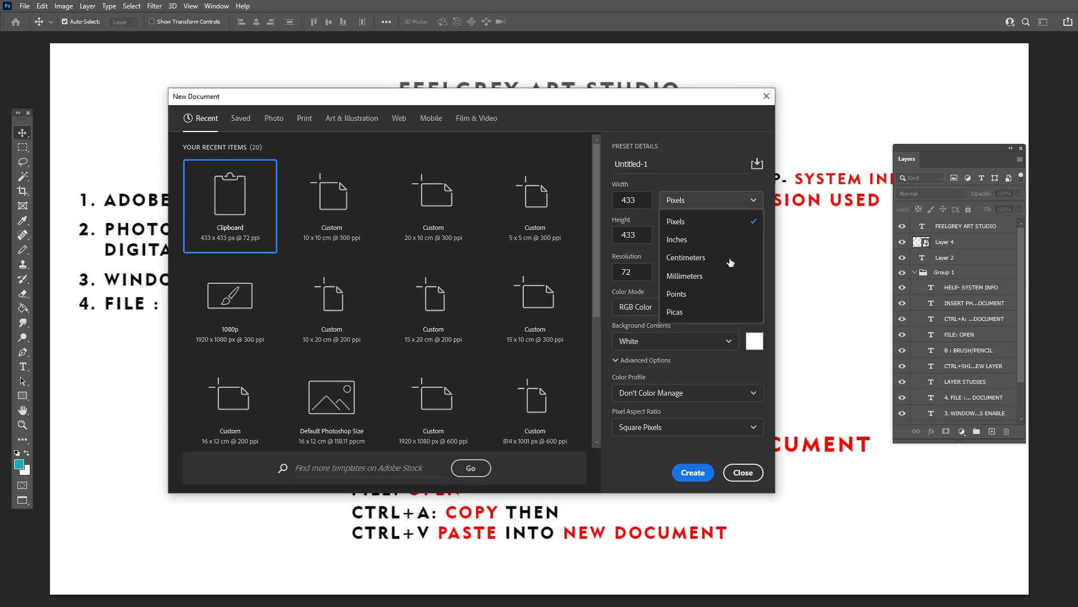
click(730, 258)
click(766, 96)
click(14, 8)
click(33, 16)
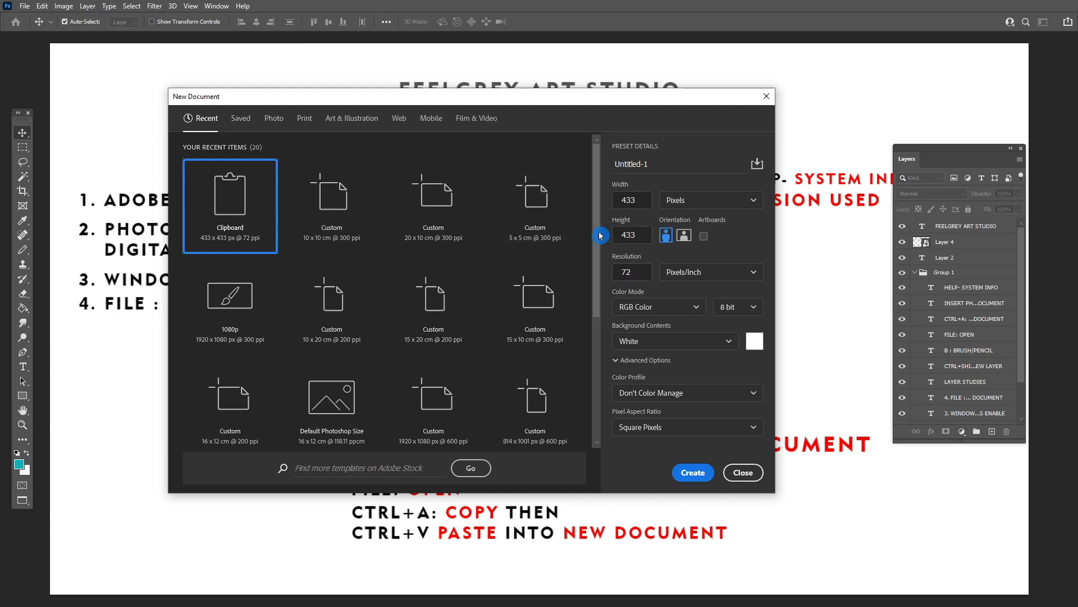
Create a new document 21.45 cm wide and 10 cm high at 200 pixels/inch
click(710, 200)
click(700, 253)
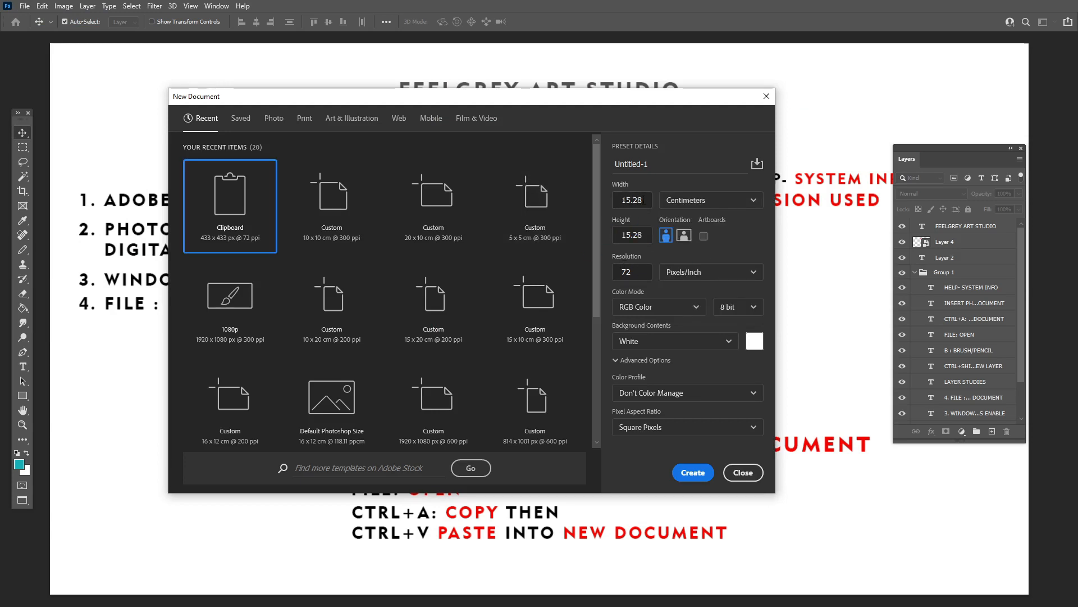
text(21.45)
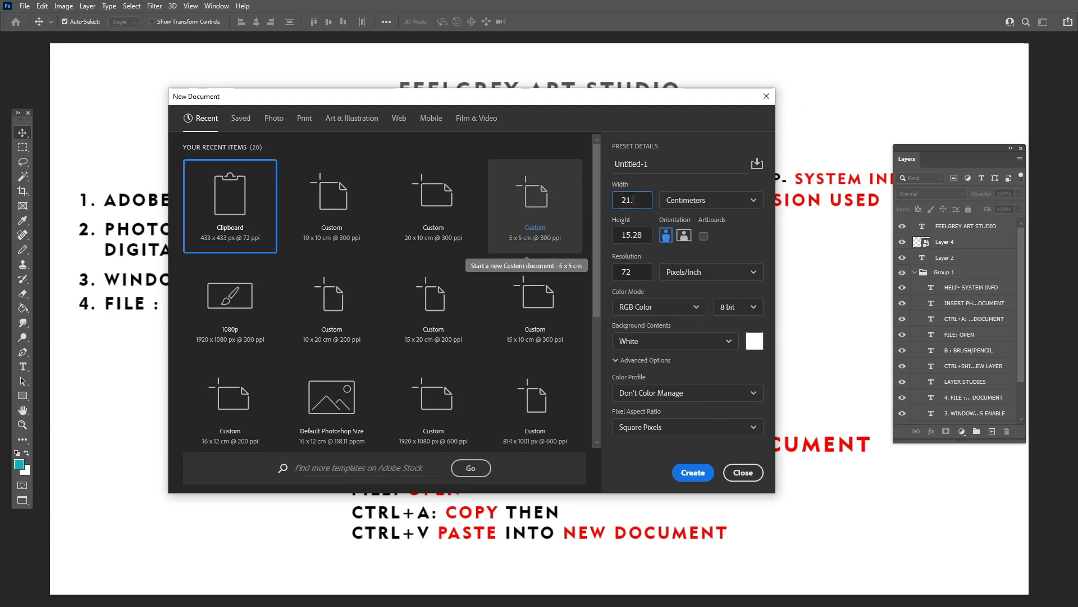
key(Tab)
key(Tab)
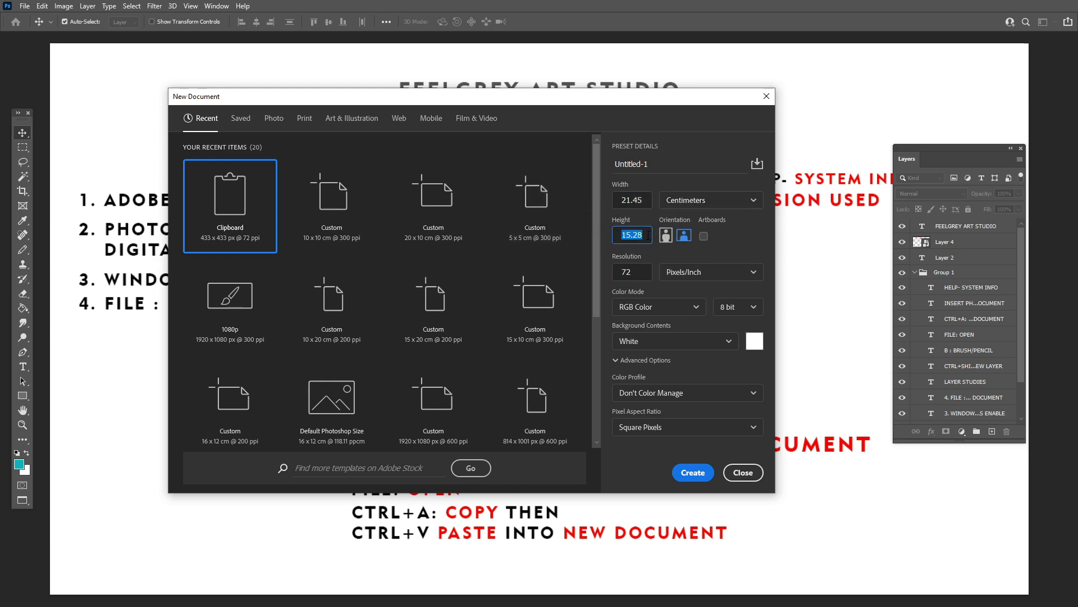
drag(634, 272, 572, 266)
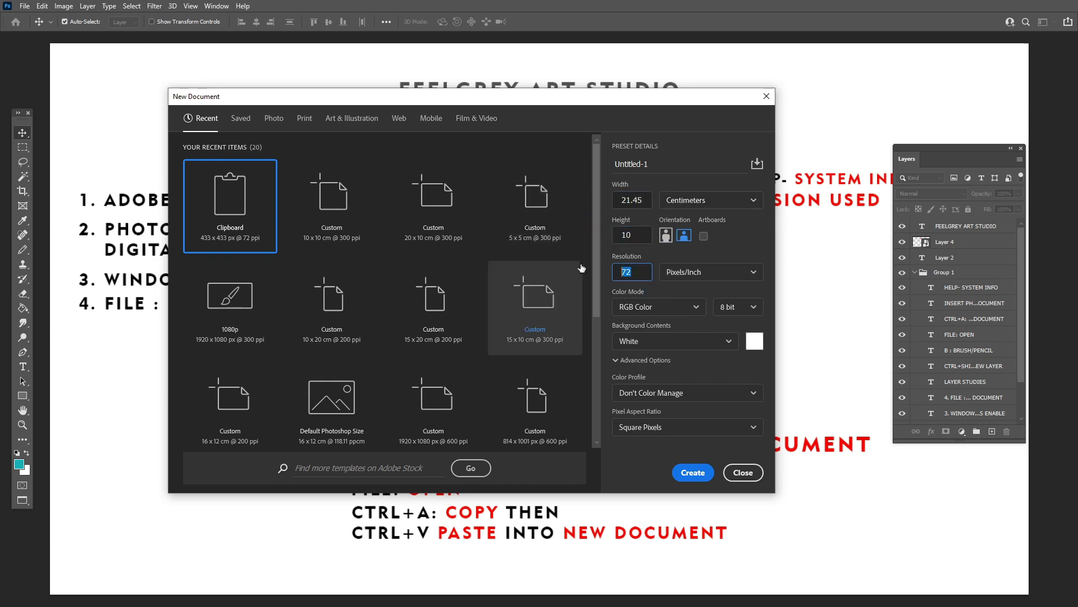
text(200)
key(Return)
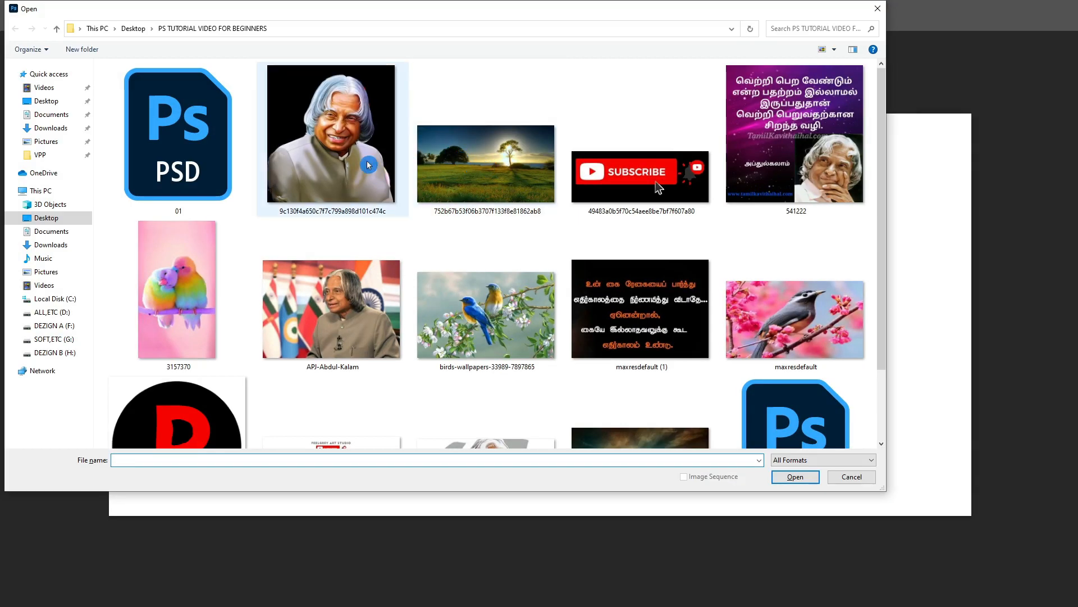
Open the 9c130f4a650c7f7c799a898d101c474c portrait and select the head and upper body with the Rectangular Marquee Tool
click(351, 155)
double_click(350, 155)
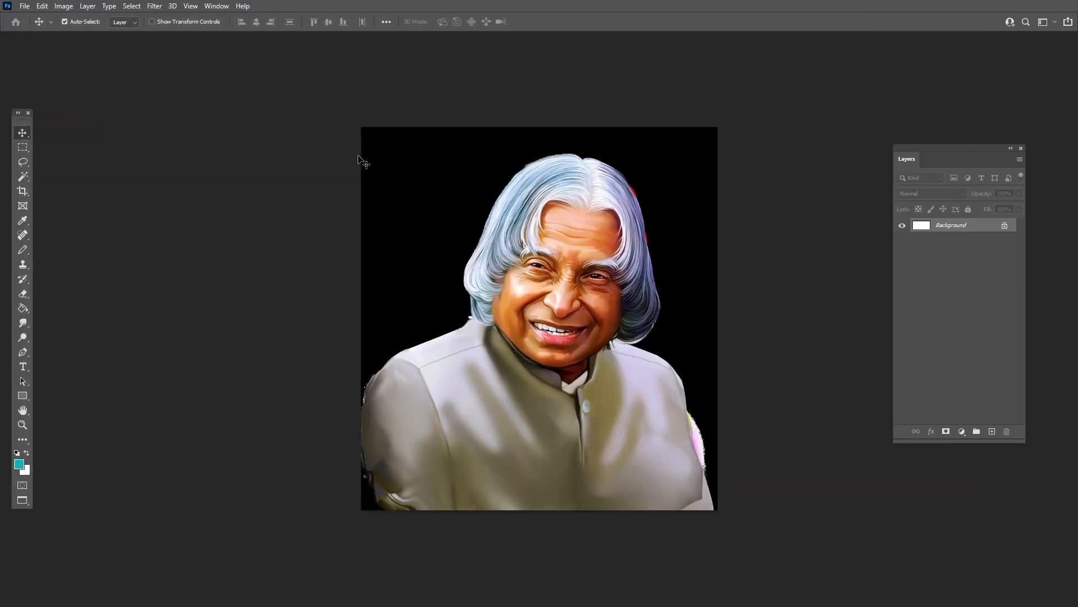
key(m)
drag(398, 142, 680, 471)
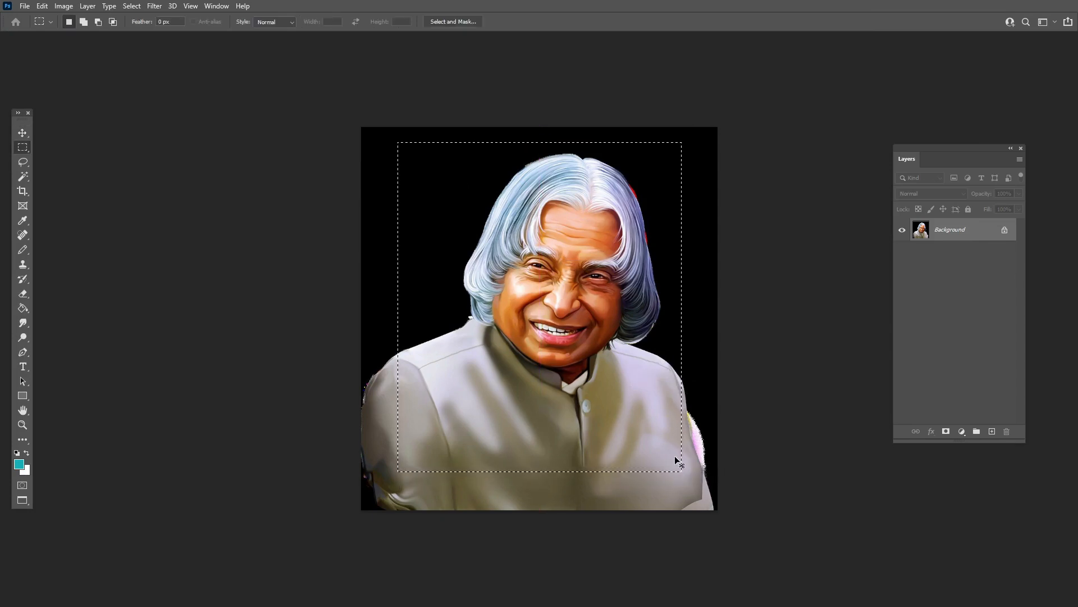
right_click(23, 146)
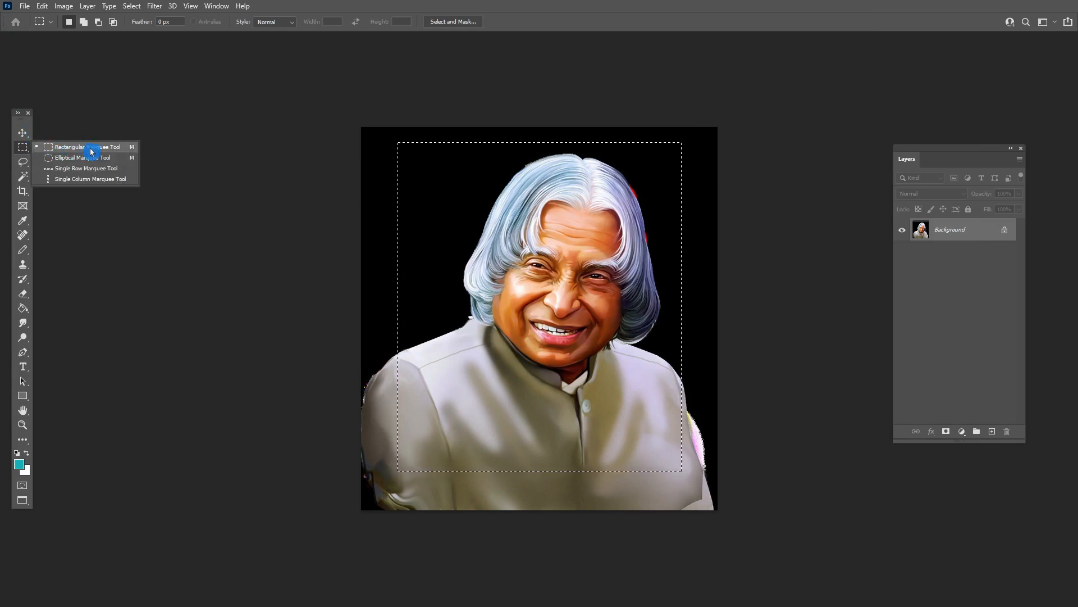
click(88, 150)
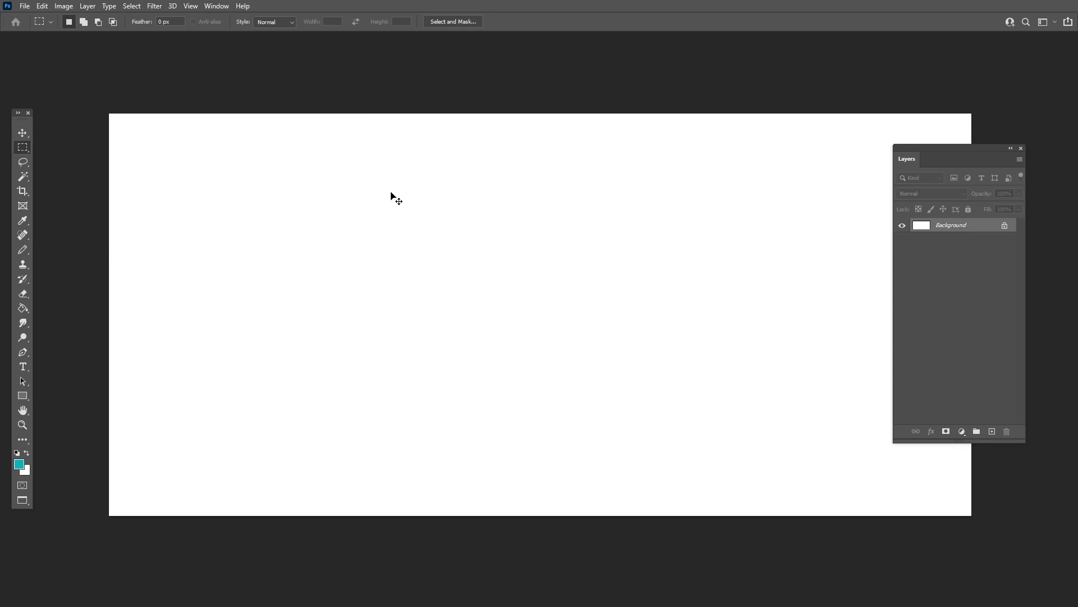
Paste the portrait crop into the blank document, shift it to the left, and cycle the screen modes back to a floating window
key(ctrl+v)
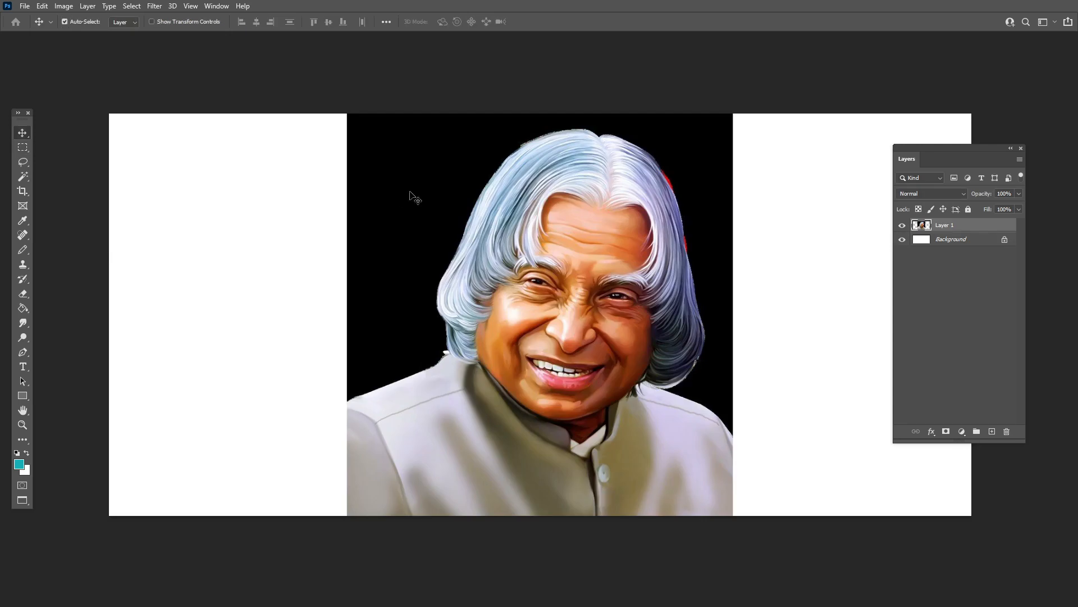
drag(512, 225, 280, 163)
key(f)
key(f)
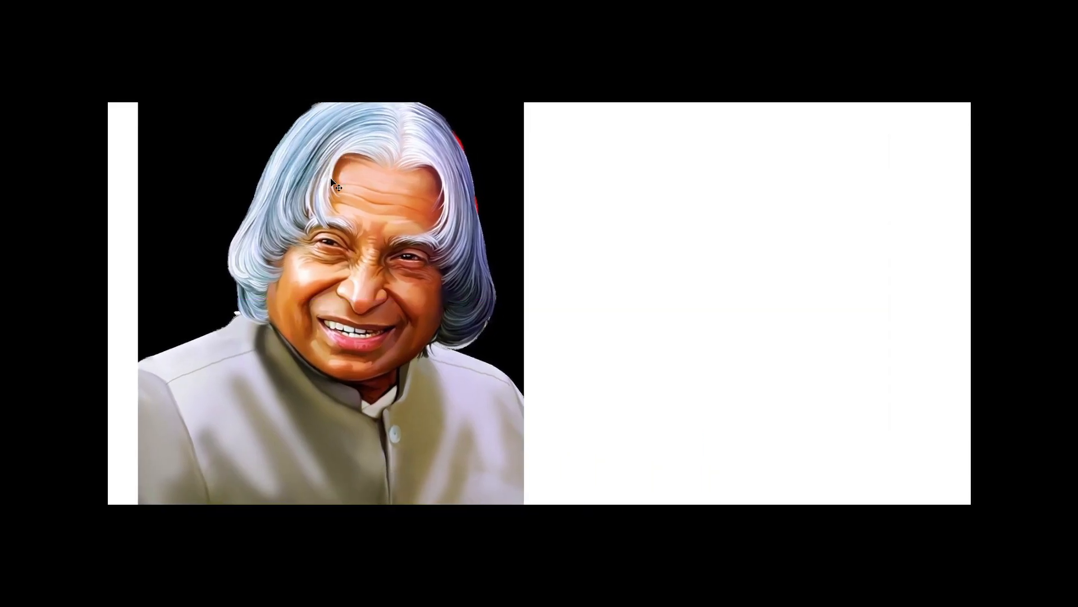
key(f)
key(f)
key(f)
key(f)
key(f)
key(f)
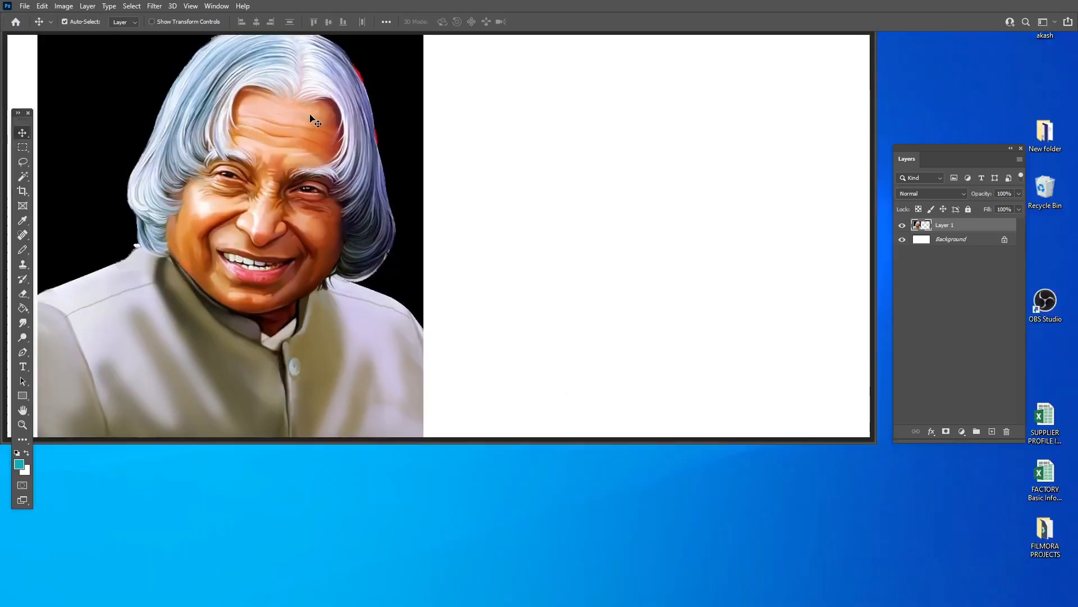
key(f)
Align the portrait crop with the left edge of the canvas so that it fills the full height
drag(254, 41, 296, 78)
scroll(397, 217, down, 4)
drag(548, 259, 511, 258)
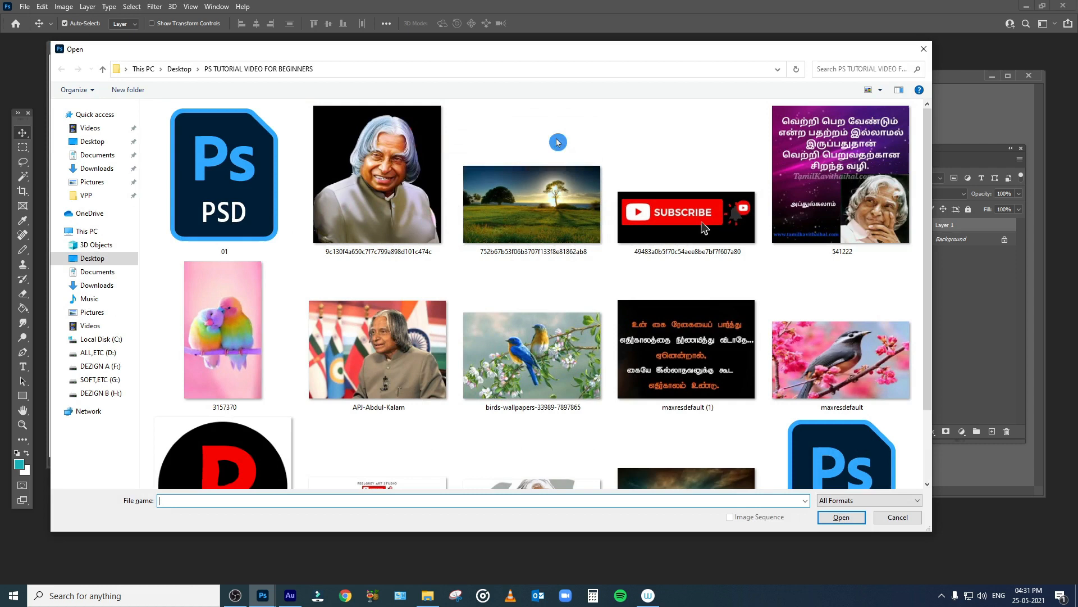
Open the maxresdefault (1) quote image, copy its entire canvas, and close it
click(712, 295)
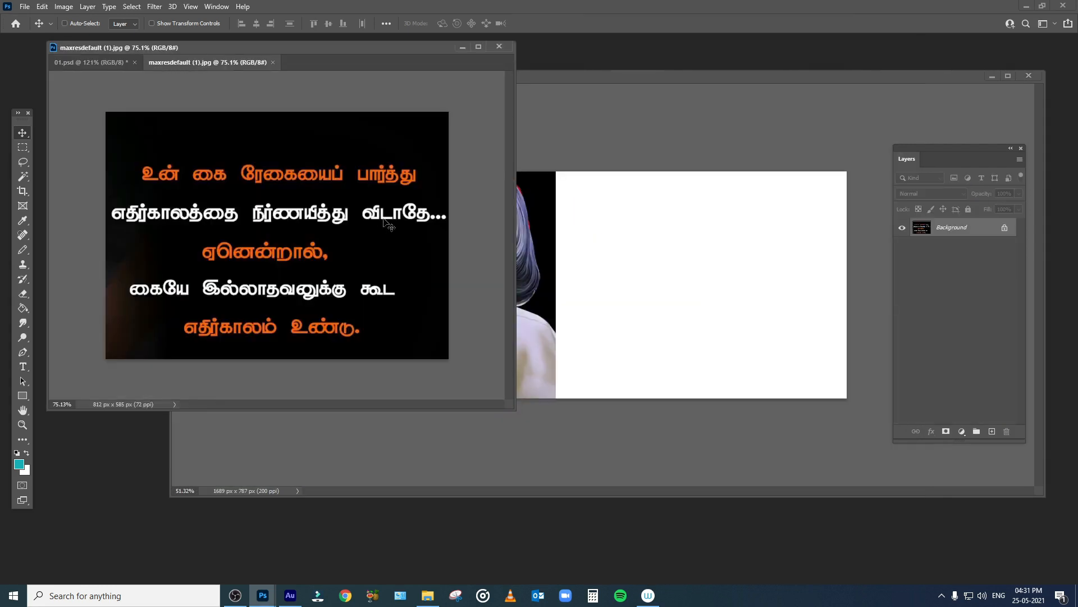
key(ctrl+c)
key(m)
drag(127, 130, 241, 263)
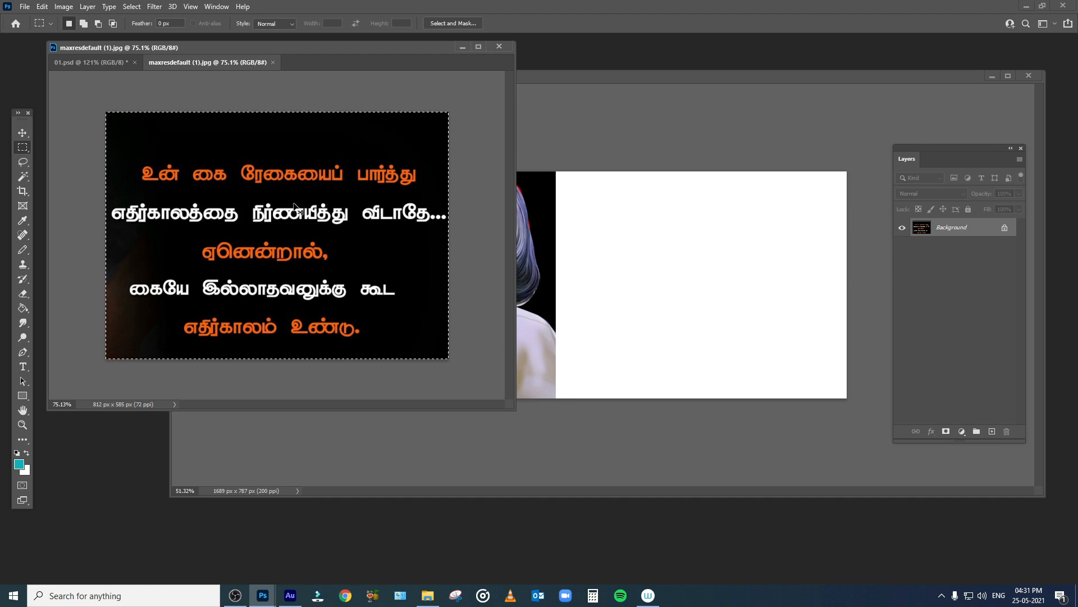
drag(273, 59, 275, 65)
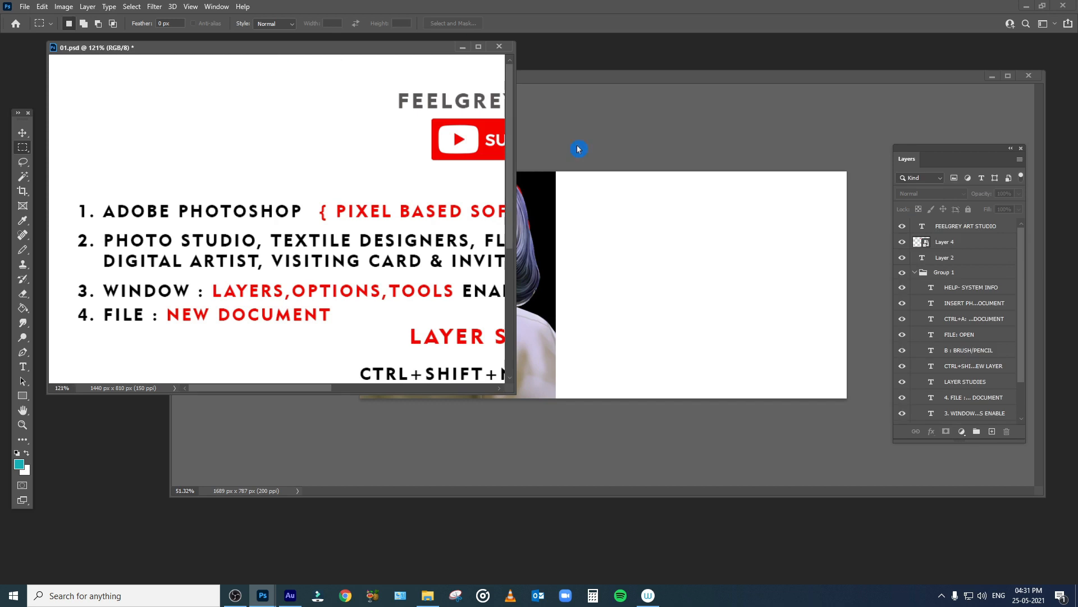
Switch between the open 01.psd and Untitled-1 documents, ending with Untitled-1 in front and its window moved left
drag(573, 82, 467, 98)
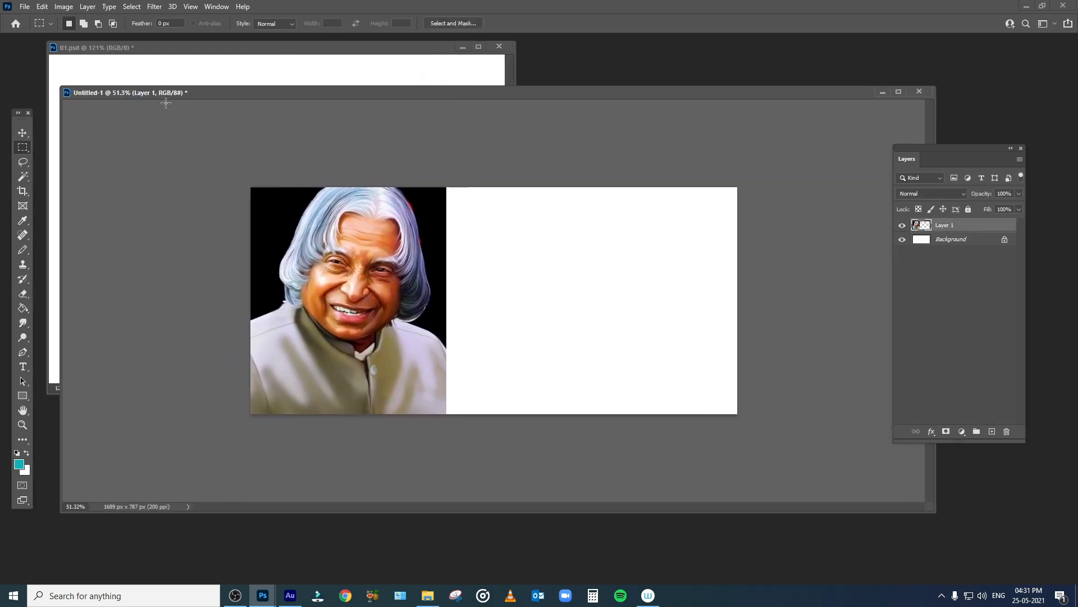
click(217, 6)
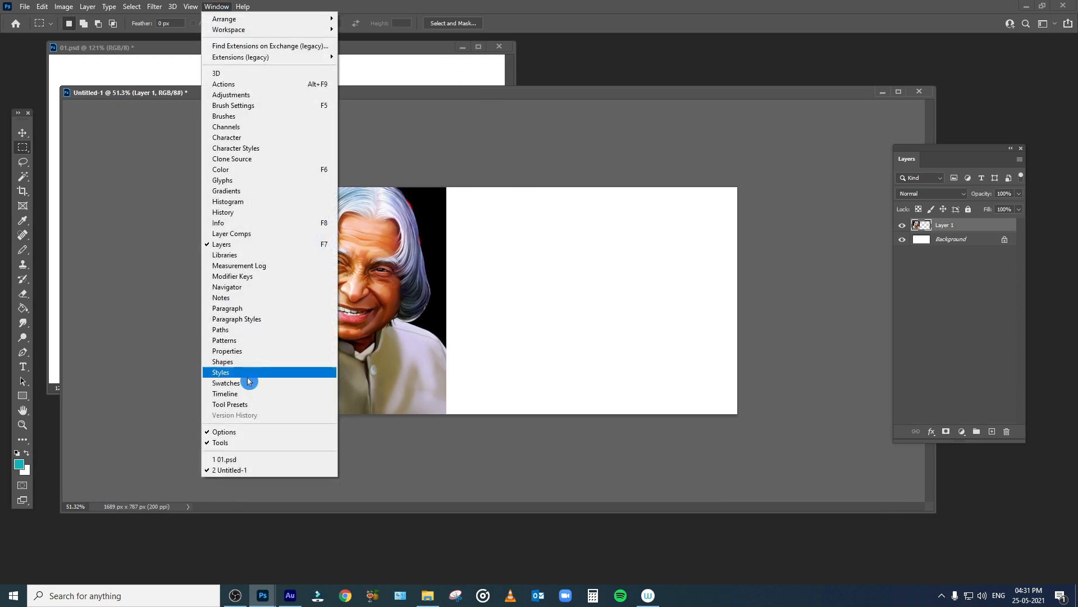
click(271, 465)
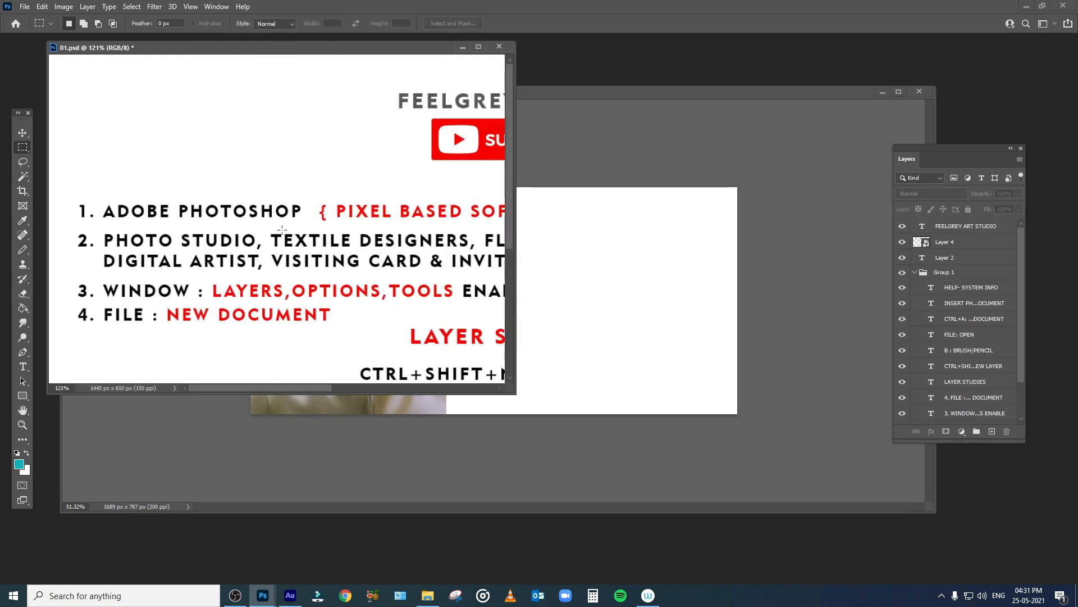
click(190, 6)
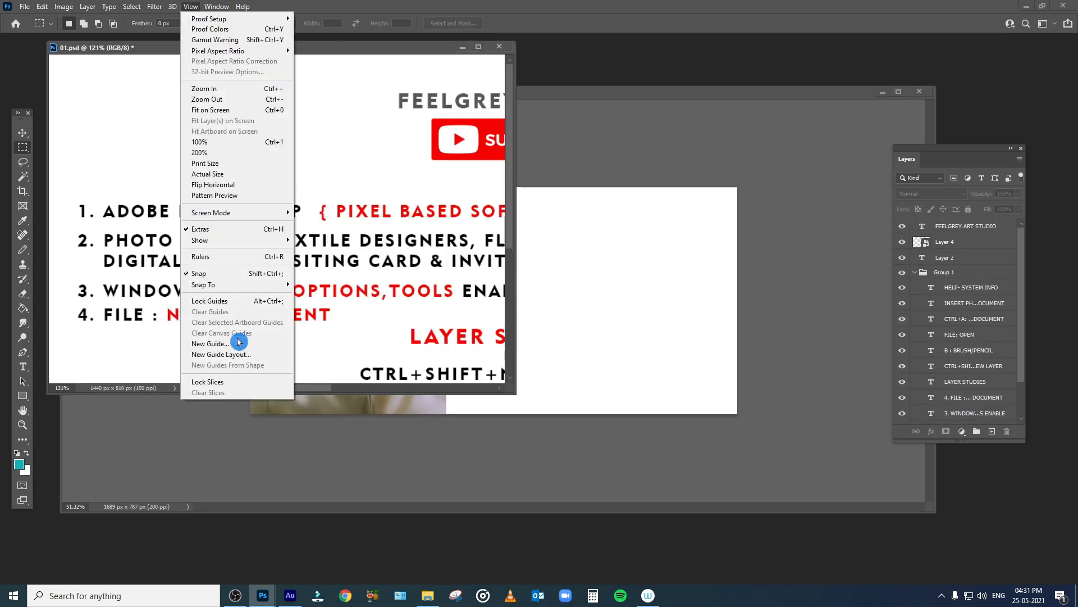
mouse_move(219, 6)
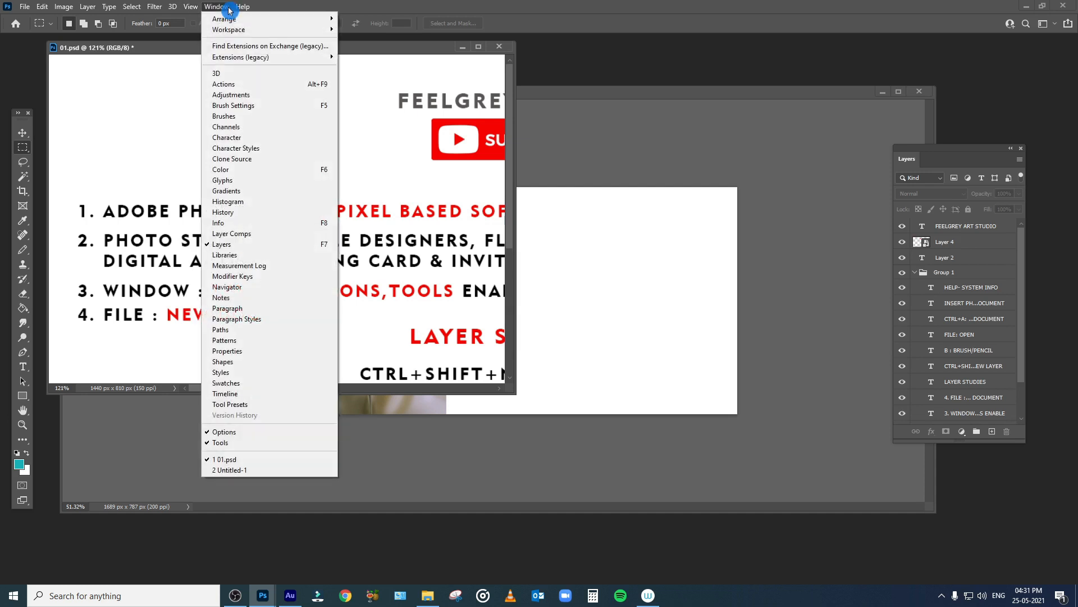
click(276, 470)
drag(476, 91, 421, 88)
Paste the quote image into Untitled-1 and place it against the portrait's right side at the canvas's bottom edge
key(ctrl+v)
key(v)
drag(402, 303, 472, 337)
mouse_move(526, 307)
mouse_down()
mouse_move(532, 286)
mouse_move(516, 291)
mouse_up()
Enlarge the pasted quote image on Layer 2 to nearly the full canvas height and place it over the canvas's right part
key(ctrl+t)
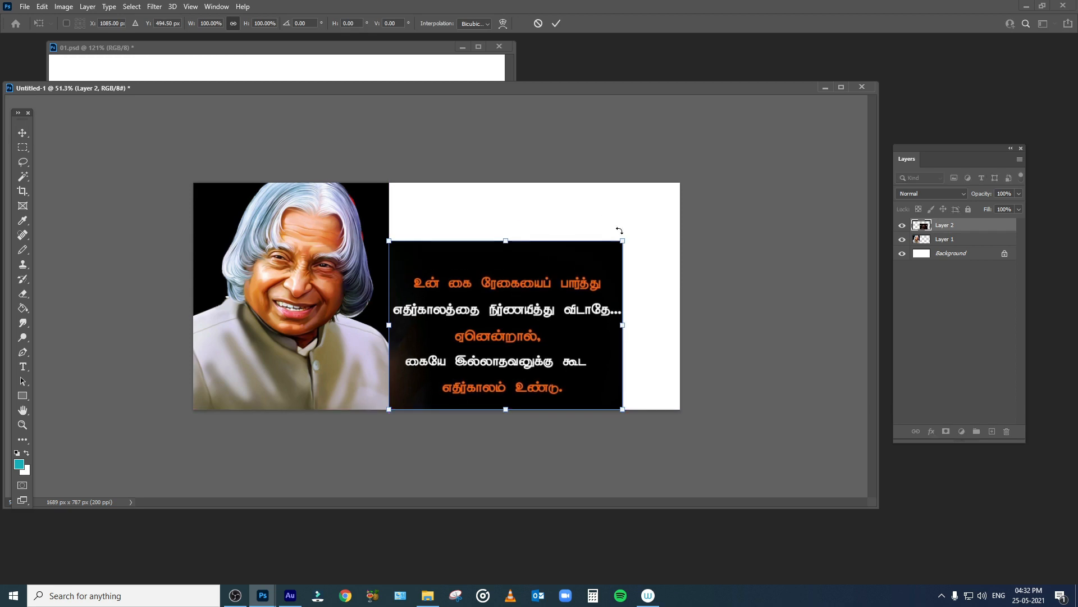
drag(623, 241, 694, 169)
drag(527, 293, 515, 293)
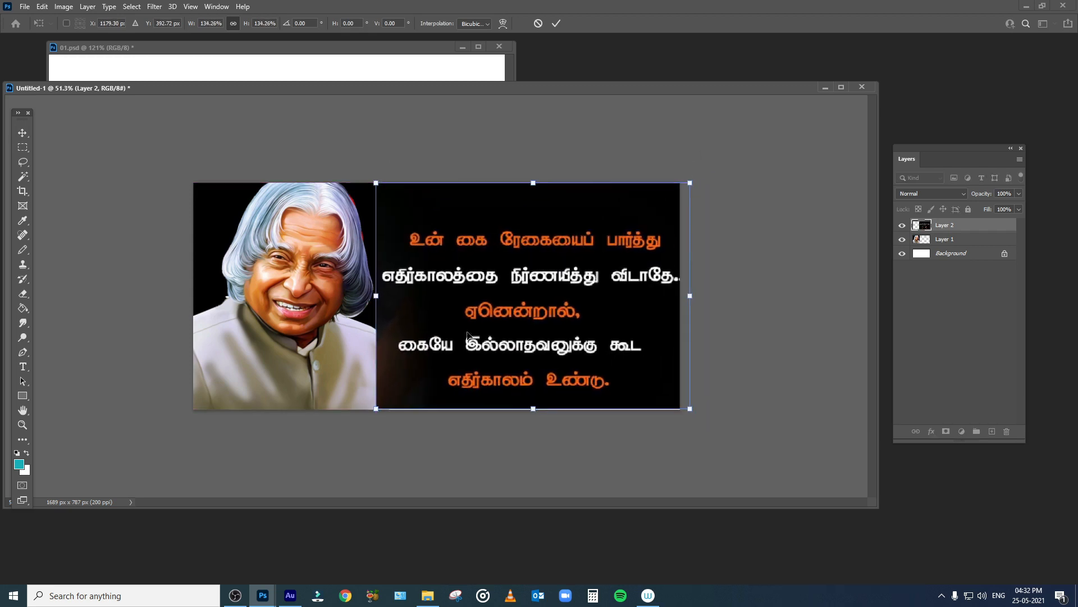
drag(381, 406, 402, 391)
drag(531, 287, 520, 295)
key(Return)
Scale the portrait on Layer 1 down slightly and align it with the canvas's left edge so it still fills the height
click(949, 239)
key(ctrl+t)
drag(388, 163, 373, 221)
drag(275, 298, 303, 314)
key(Return)
key(ctrl+t)
drag(366, 196, 378, 174)
drag(306, 256, 288, 254)
key(Return)
Move the quote image against the portrait's right edge and enlarge it to fill the rest of the canvas
drag(469, 266, 443, 274)
key(ctrl+t)
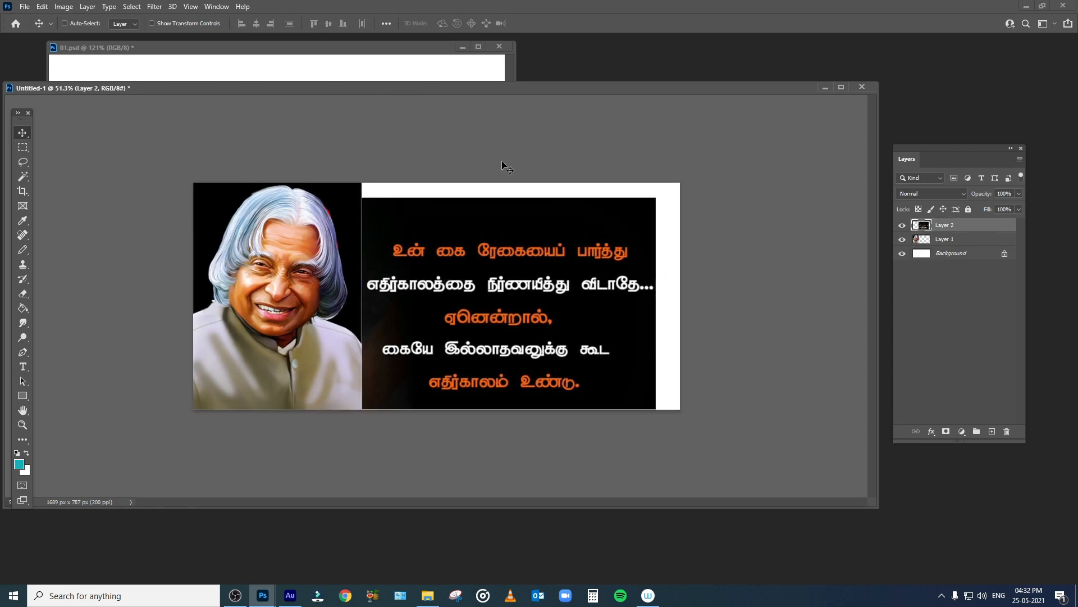
drag(661, 196, 686, 181)
key(Return)
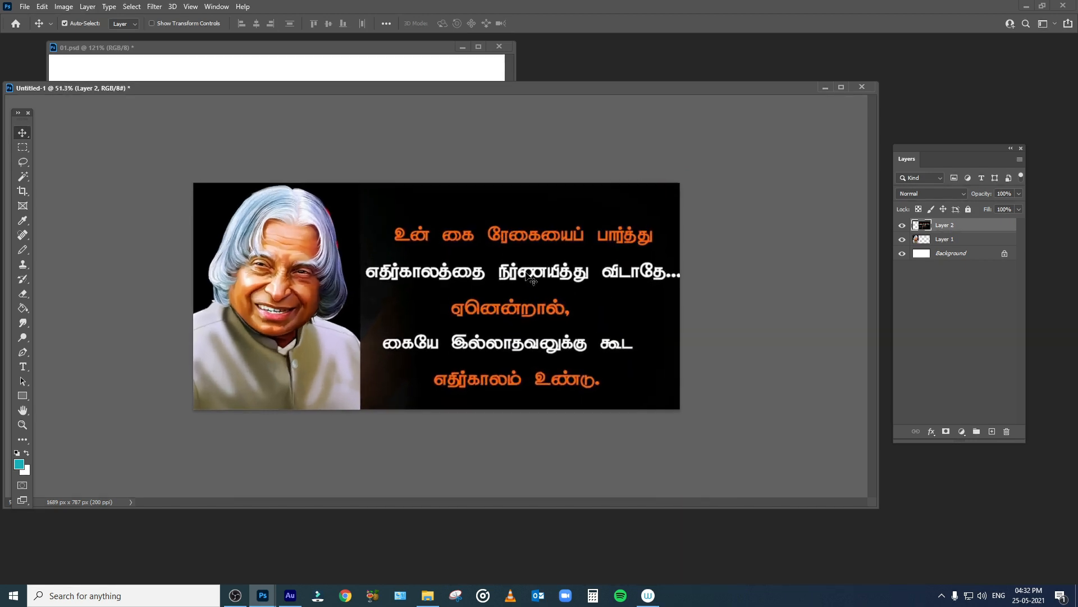
Save the document as a Photoshop file named 002 in the PS TUTORIAL VIDEO FOR BEGINNERS folder
click(25, 7)
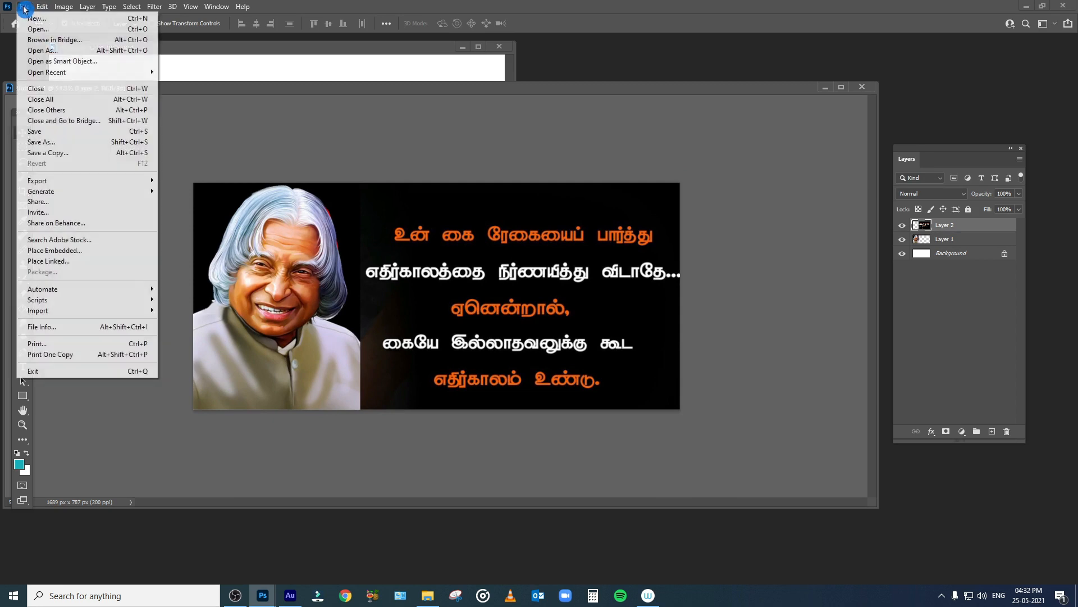
click(98, 141)
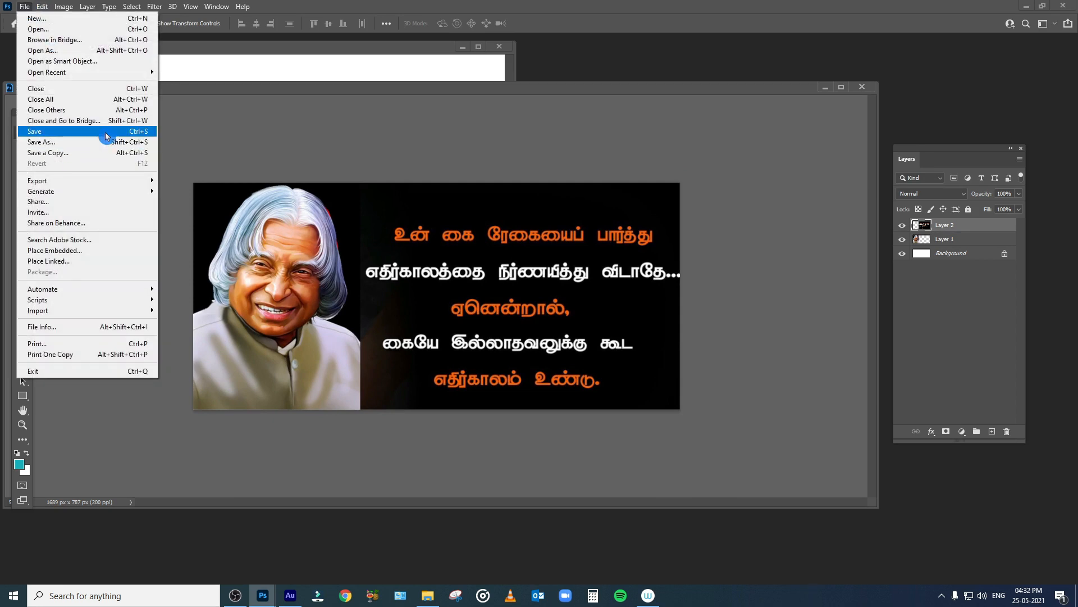
click(114, 132)
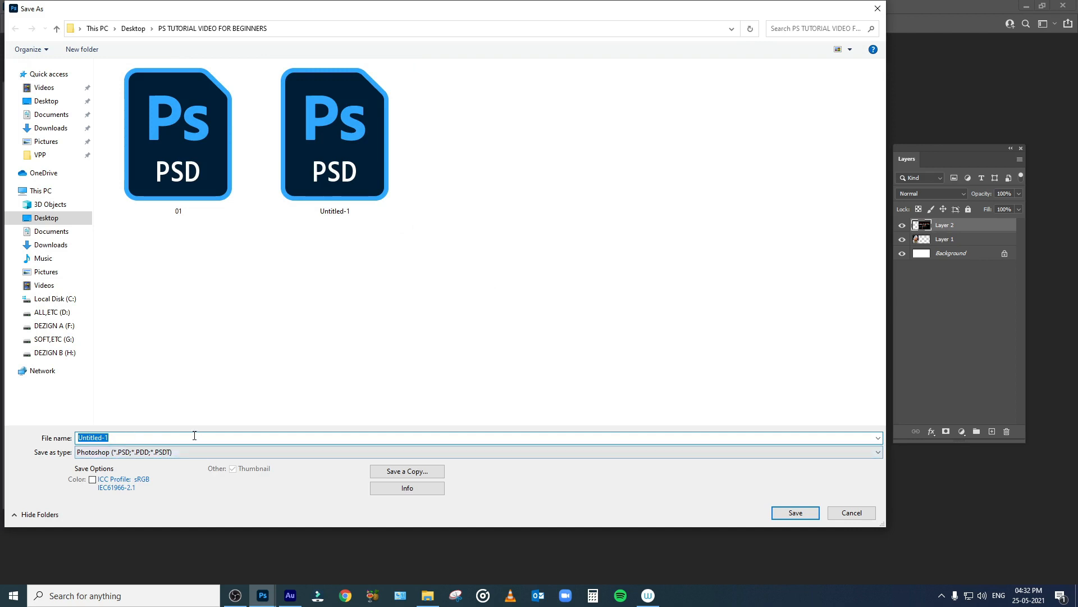
text(002)
key(Return)
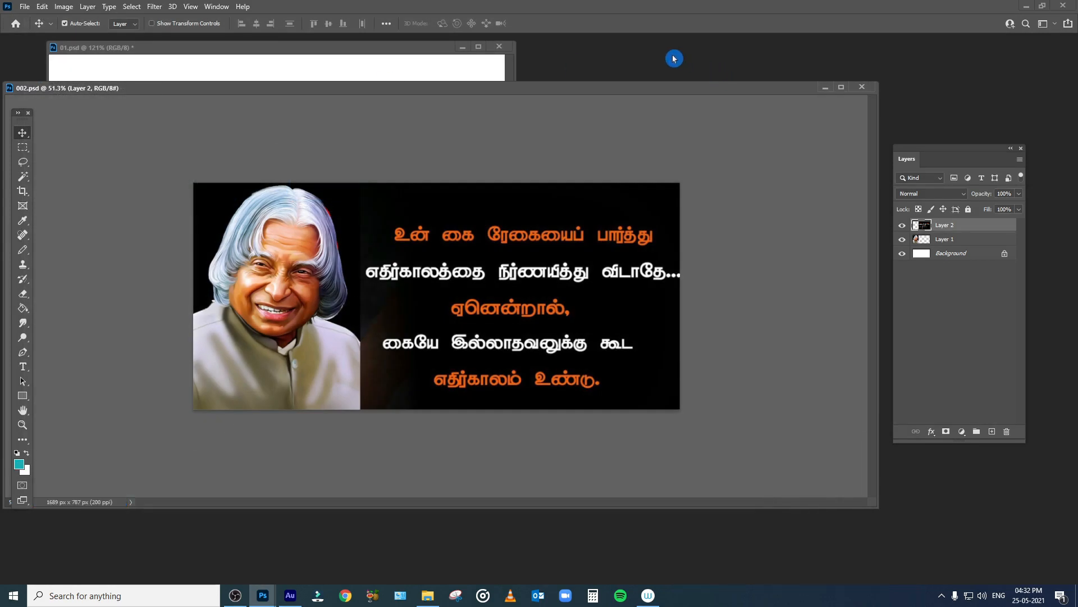
double_click(674, 59)
double_click(341, 165)
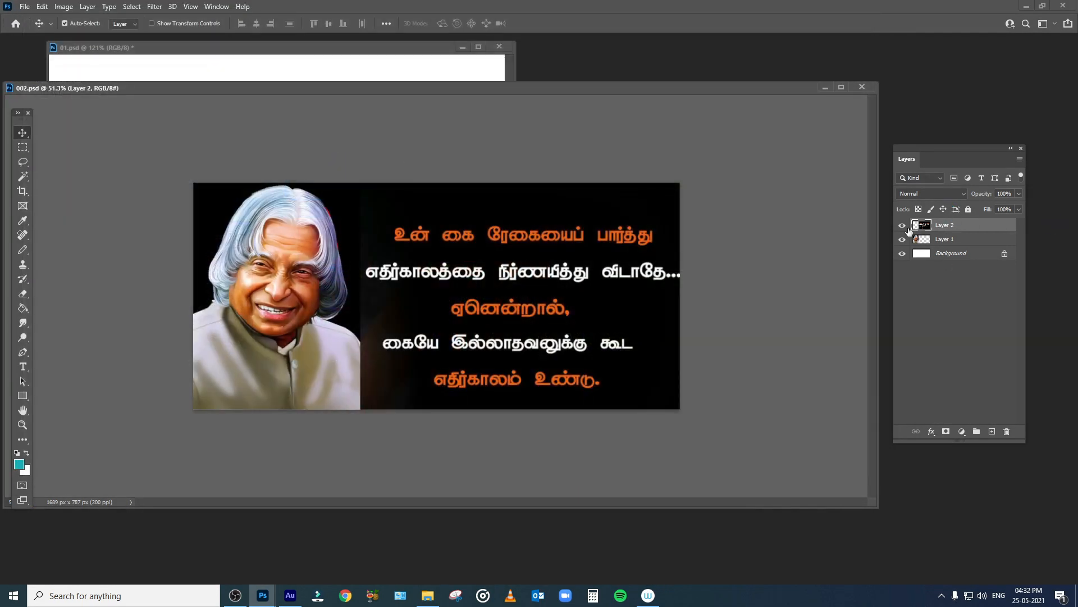
Hide and reshow Layer 2 and Layer 1 to check which image each one holds, selecting Layer 1
click(902, 226)
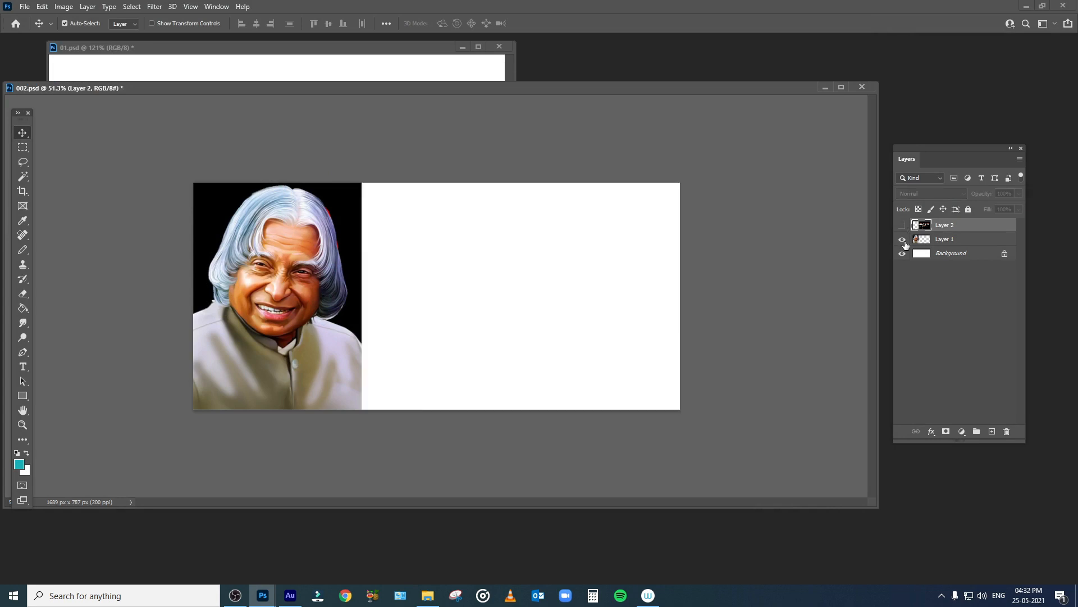
click(902, 240)
click(901, 225)
click(902, 239)
click(962, 240)
click(902, 239)
click(902, 239)
Select the portrait's layer directly from the canvas and shift the portrait very slightly
right_click(340, 264)
click(339, 264)
mouse_move(312, 282)
mouse_down()
mouse_move(274, 288)
mouse_move(312, 283)
mouse_up()
Select Layer 2 directly from the canvas, check it by hiding and reshowing it, and nudge it left to meet the portrait
right_click(441, 250)
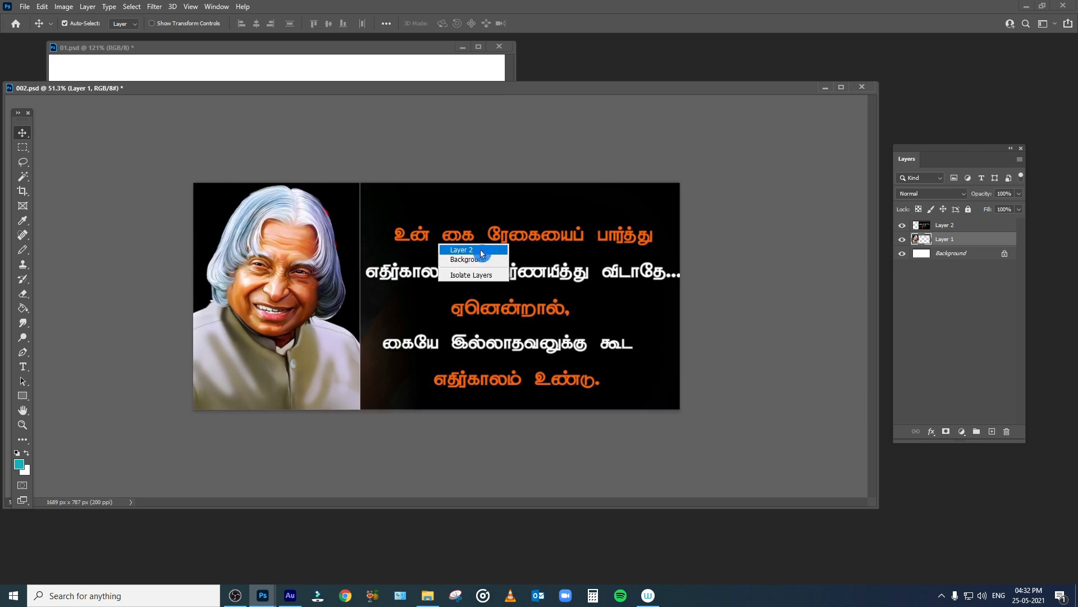
click(452, 249)
click(902, 224)
click(902, 224)
right_click(552, 272)
click(559, 278)
key(Left)
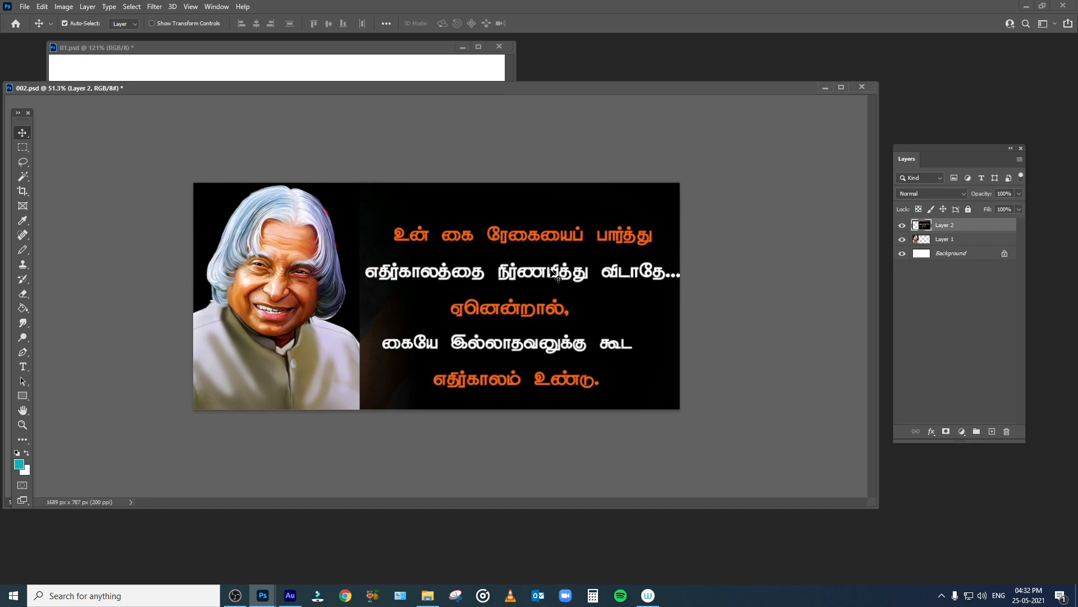
Compare the quote and portrait layers by switching their visibility off and on again, leaving both visible
click(902, 226)
click(902, 225)
click(902, 239)
click(902, 225)
click(902, 239)
click(902, 225)
Undo a trial move of the quote image over the portrait and save 002.psd
drag(561, 254, 476, 248)
key(ctrl+z)
key(ctrl+s)
drag(588, 91, 602, 91)
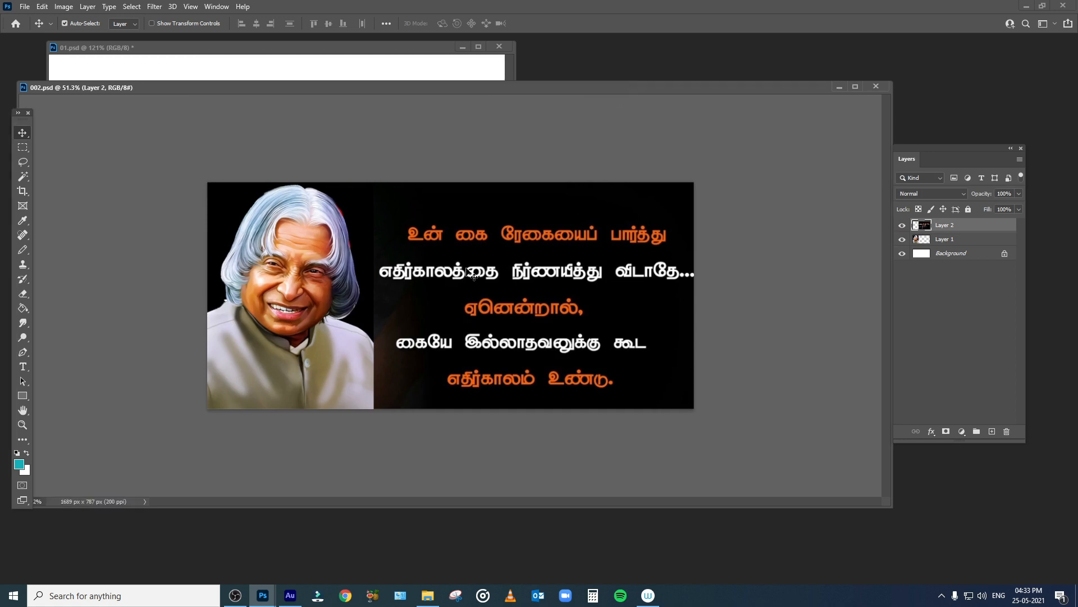
click(25, 6)
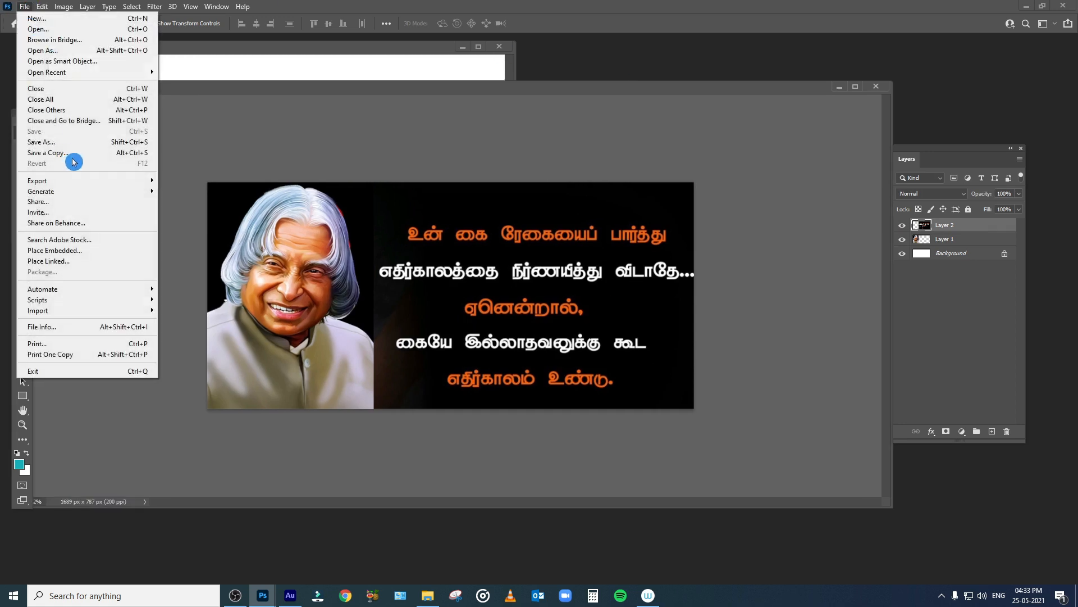
click(108, 153)
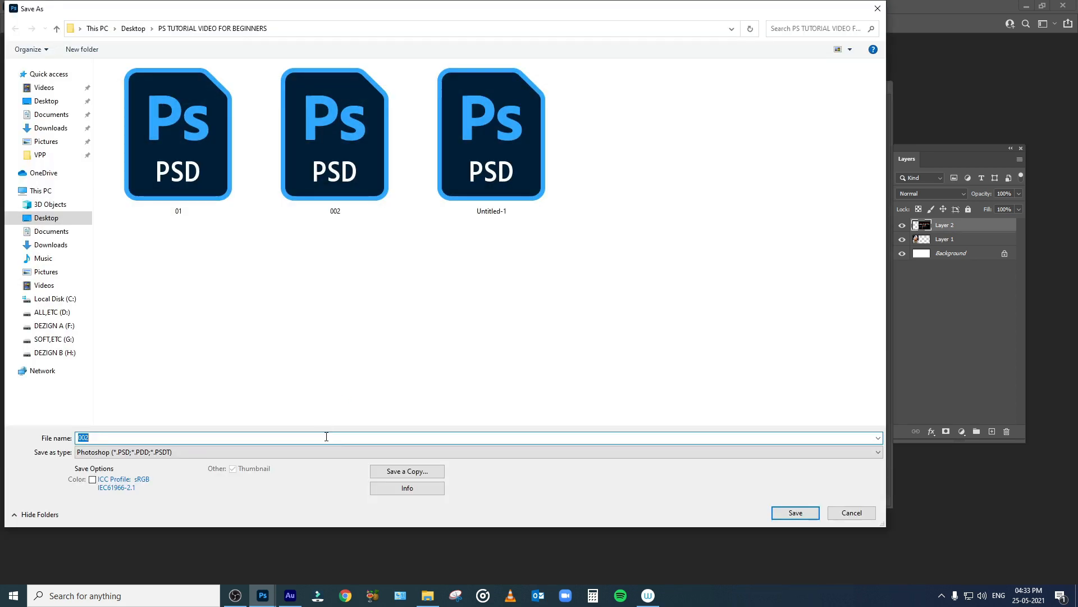
click(334, 452)
click(389, 305)
click(878, 8)
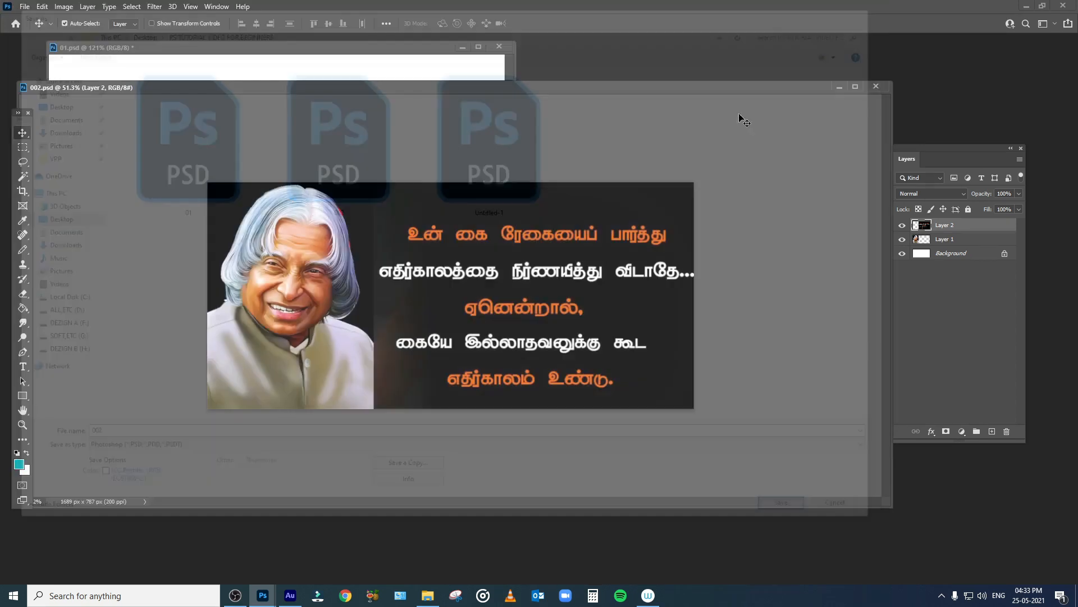
Save a JPEG copy of the composition named FACEBOOK in the same folder, accepting the JPEG options
click(26, 7)
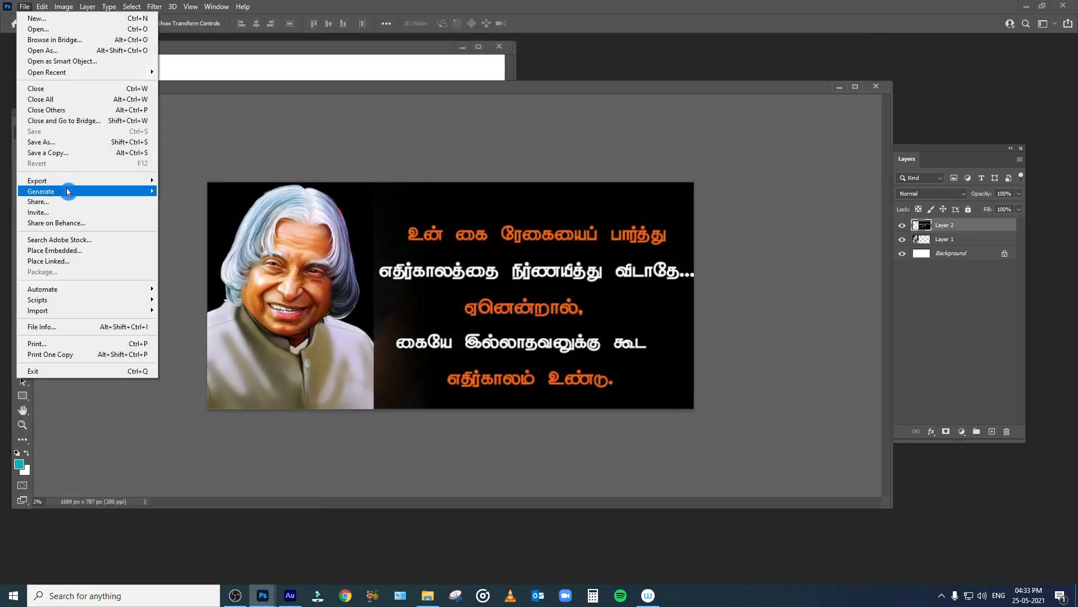
click(104, 153)
click(308, 453)
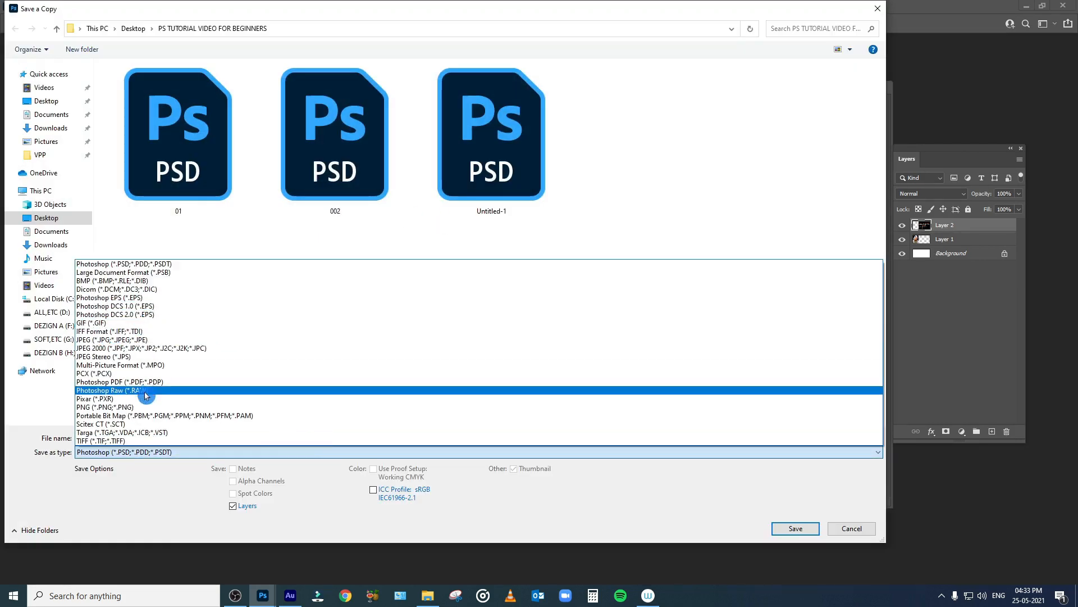
click(118, 341)
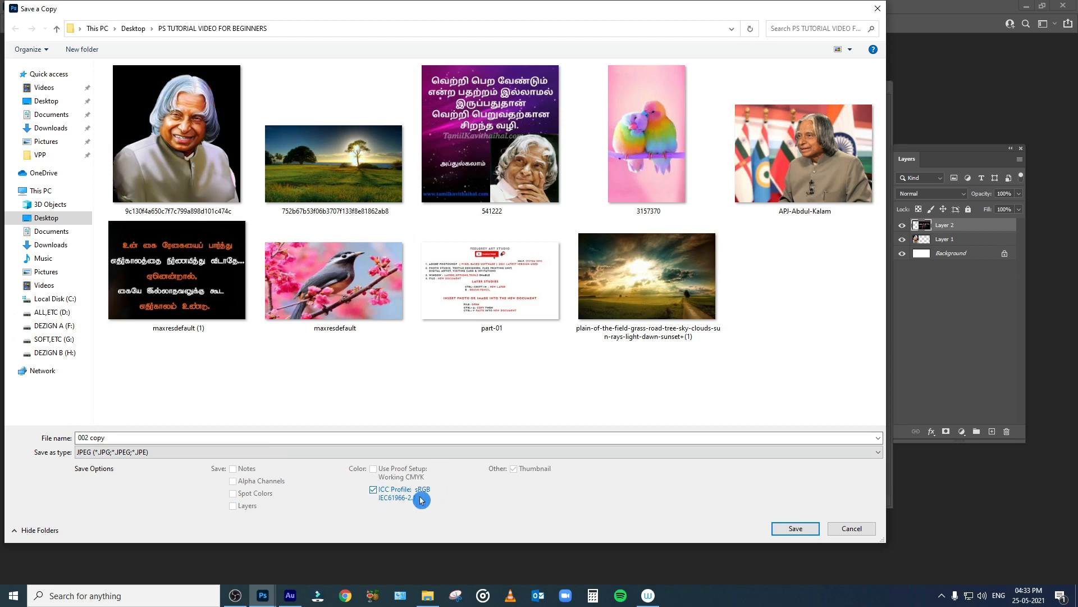
click(145, 438)
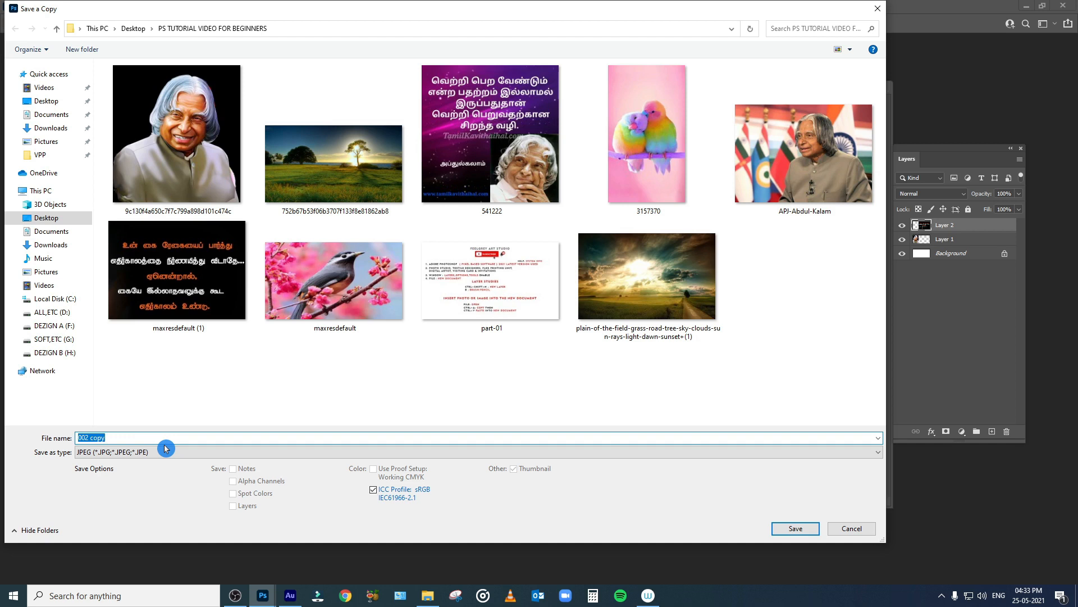
text(FACEBOOK)
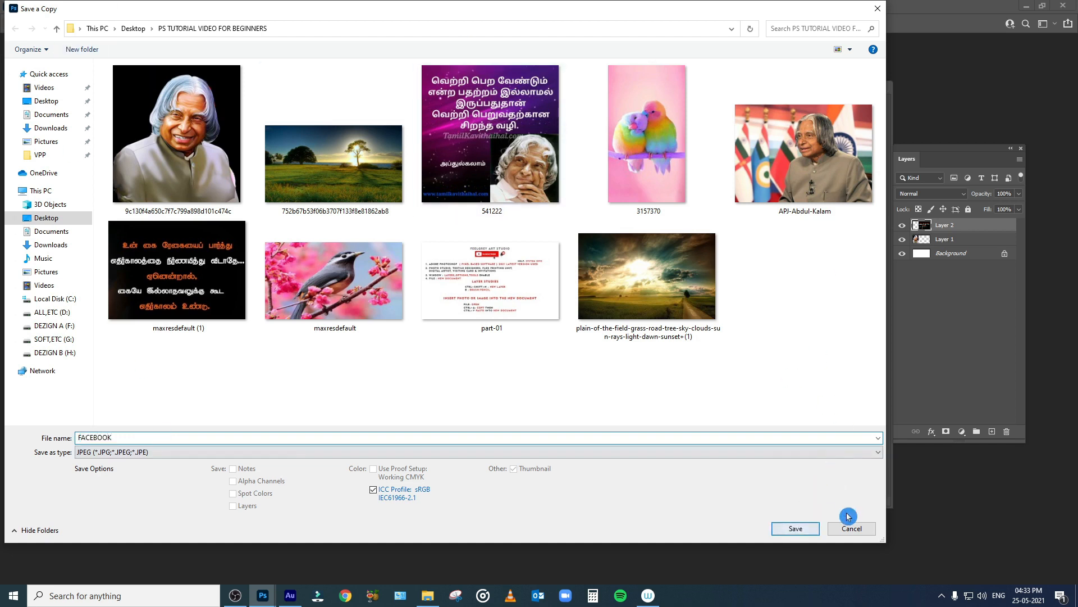
click(809, 528)
click(597, 151)
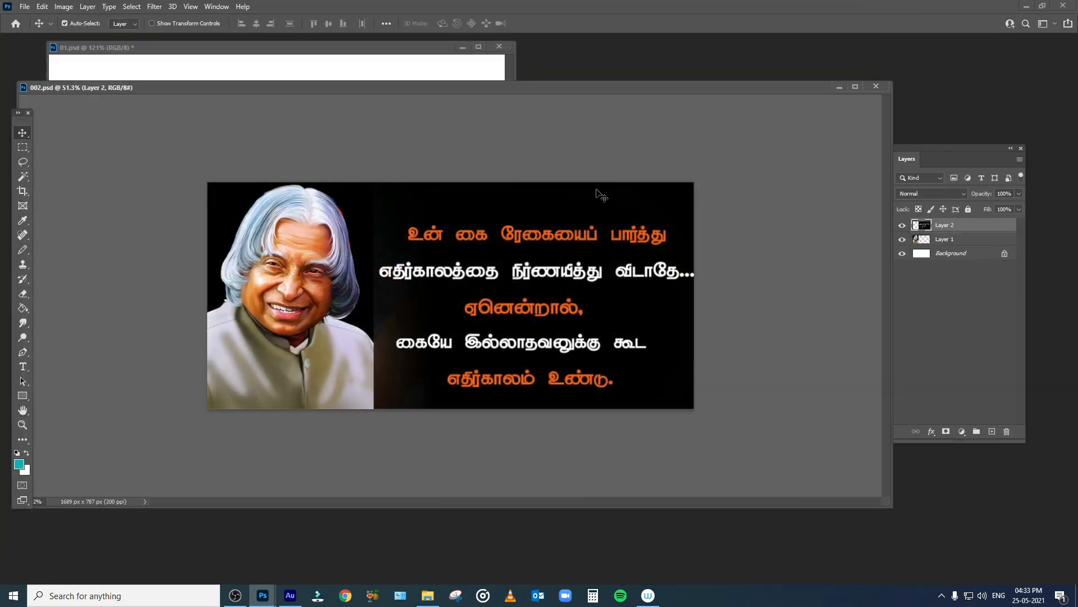
Switch to the desktop's PS TUTORIAL VIDEO FOR BEGINNERS folder, shown with extra large icons, and view the FACEBOOK image
key(super+d)
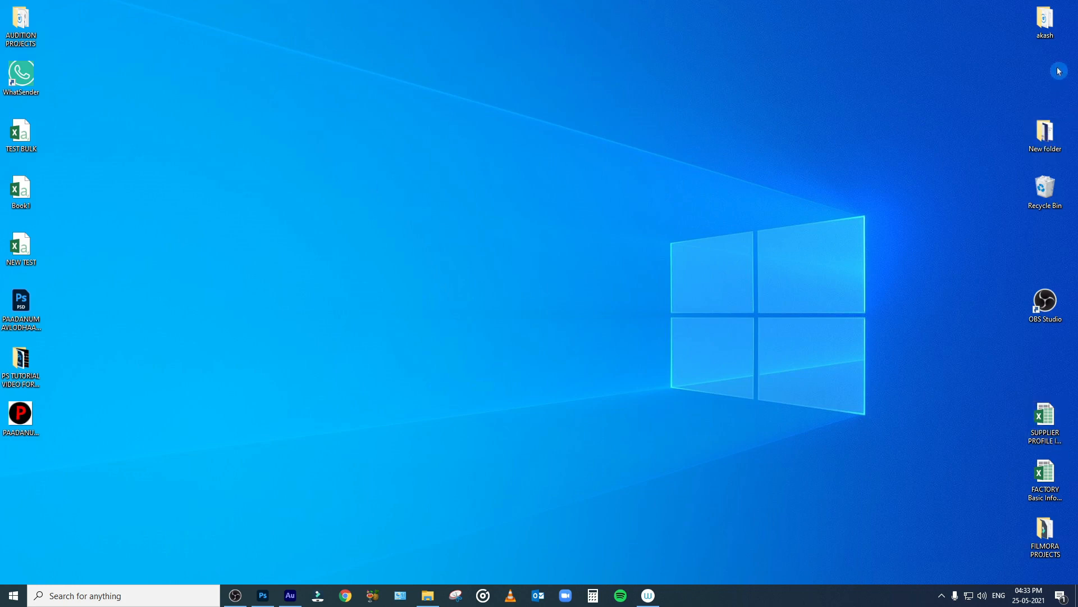
double_click(36, 359)
right_click(388, 203)
mouse_move(361, 212)
click(454, 213)
scroll(665, 385, down, 1)
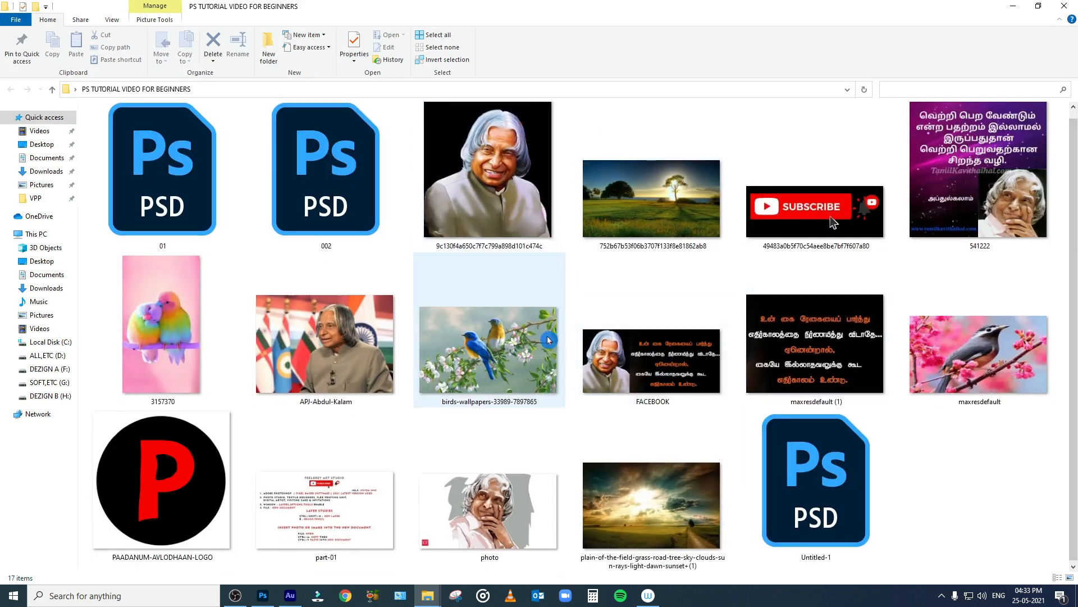
double_click(670, 366)
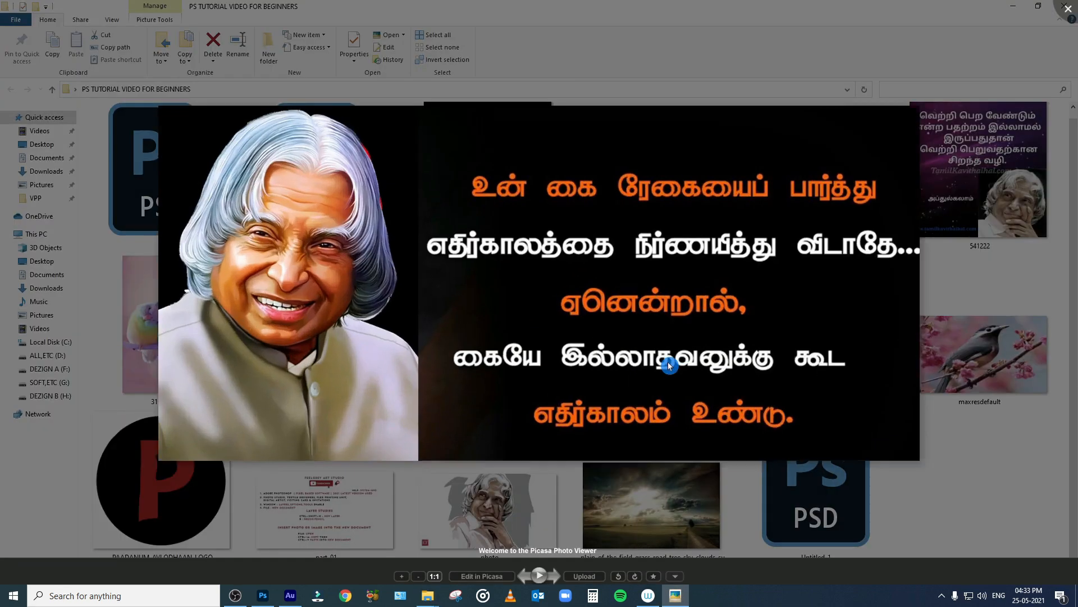